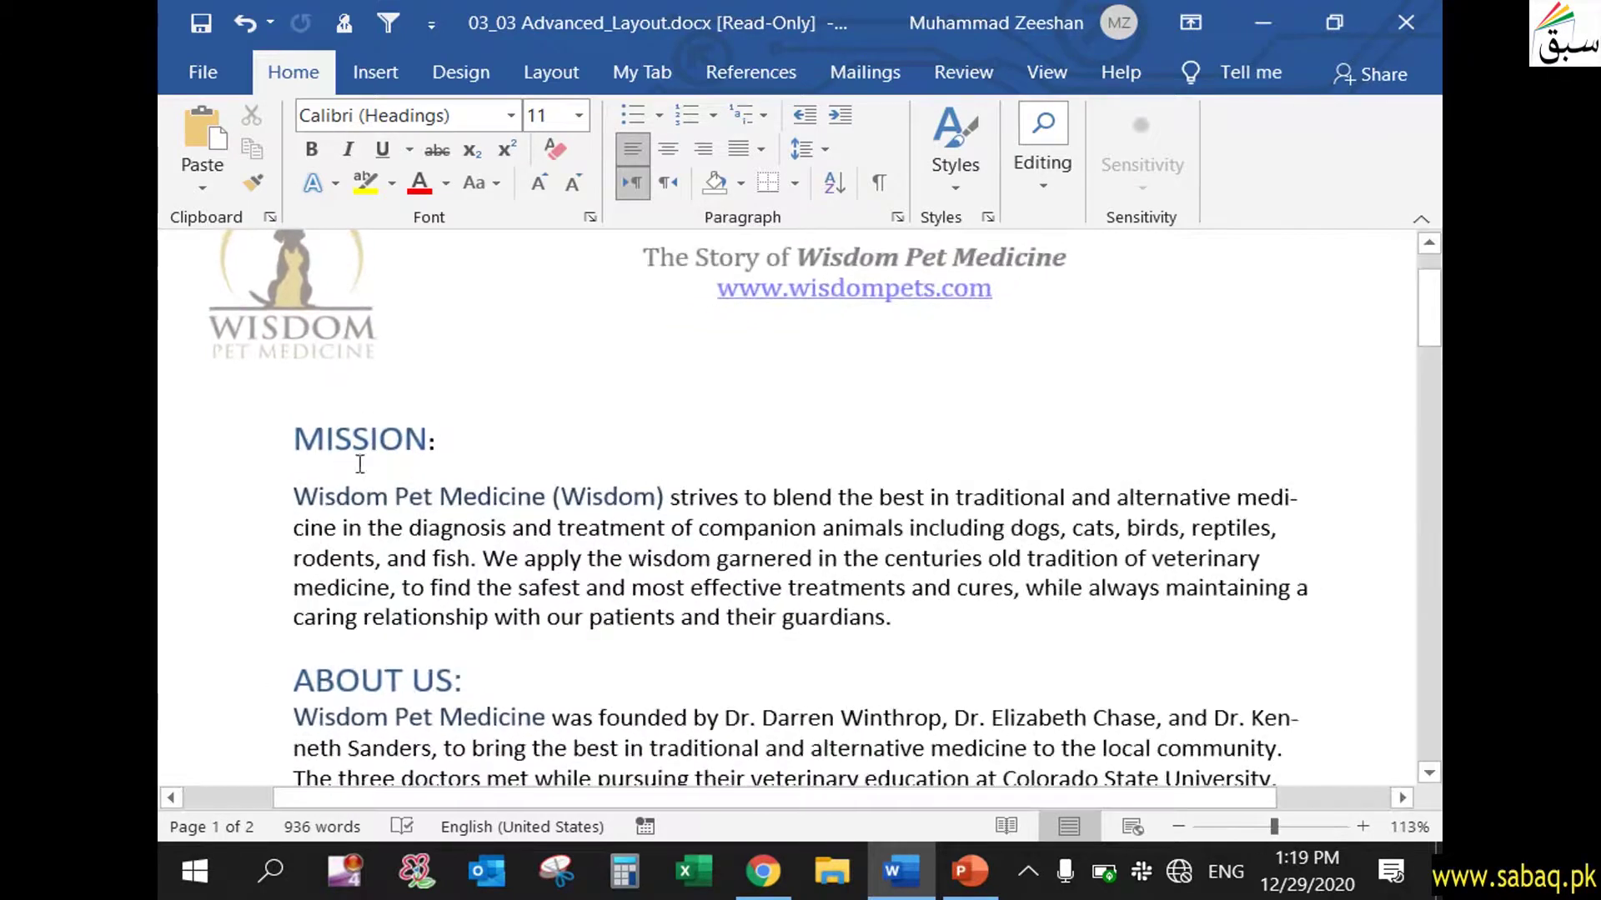
Examine the MISSION paragraph and its indent and spacing settings
scroll(360, 463, up, 1)
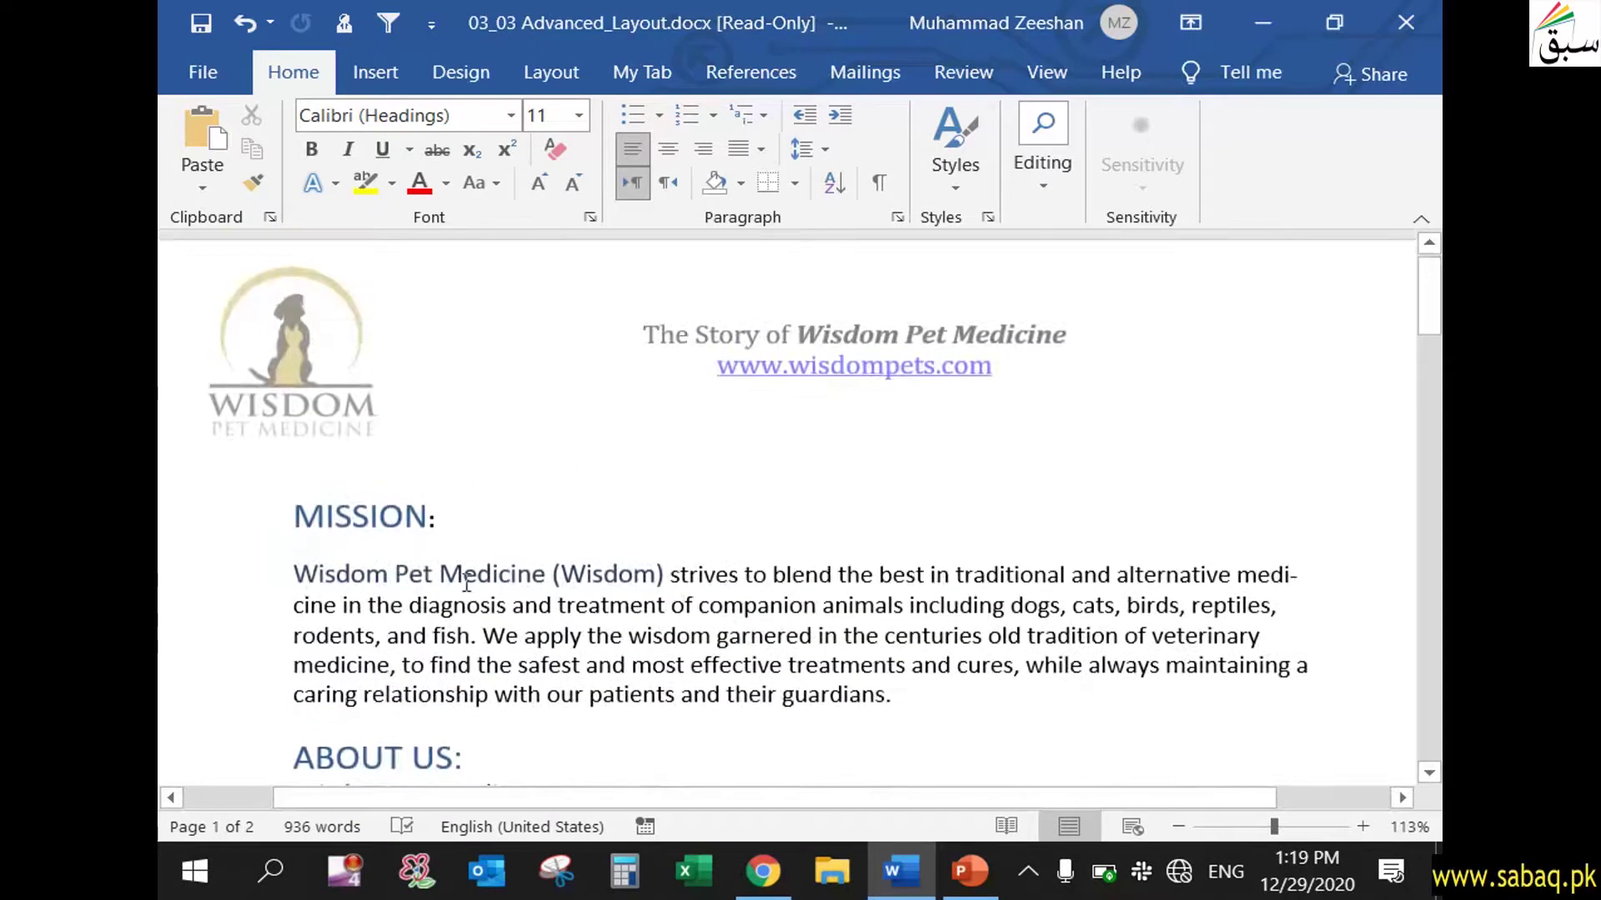
scroll(466, 582, down, 2)
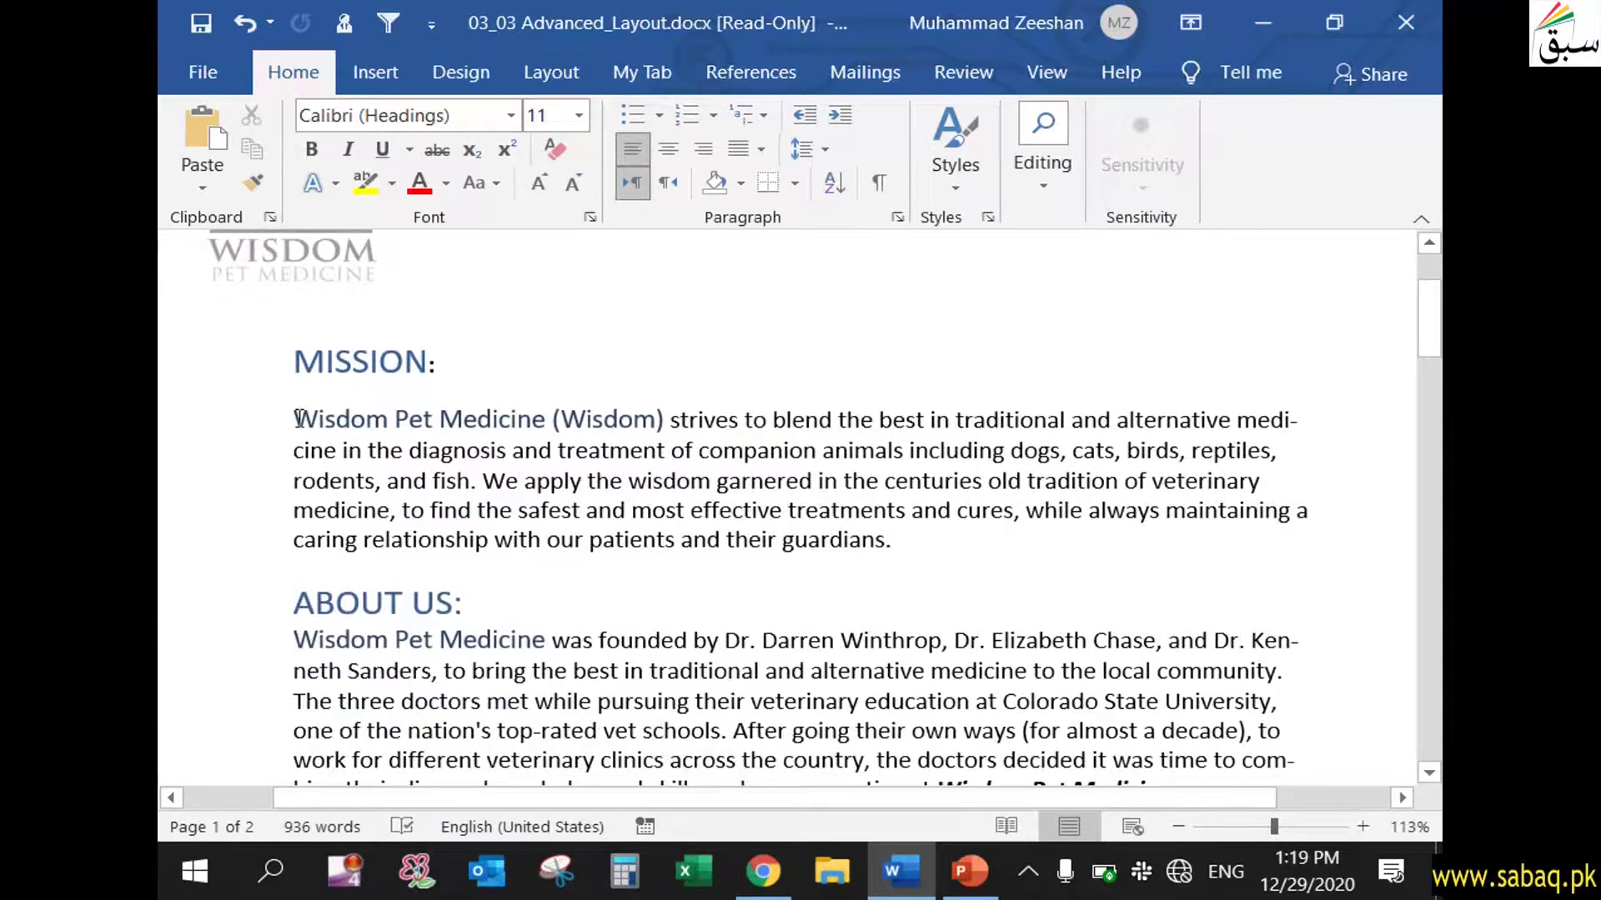
drag(297, 418, 857, 540)
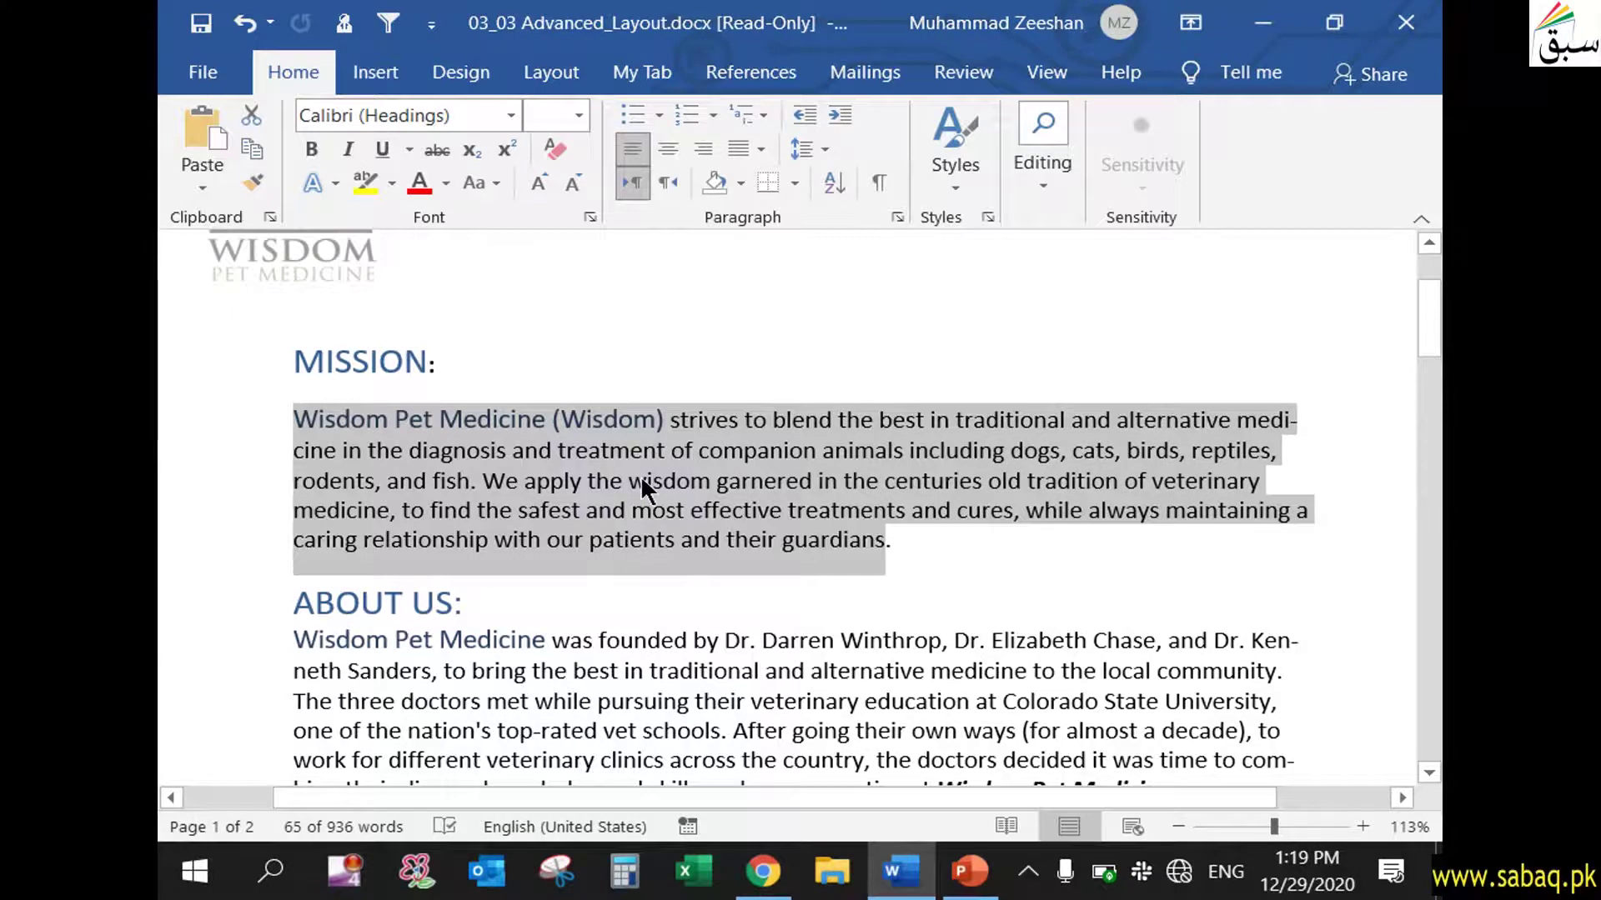
click(922, 607)
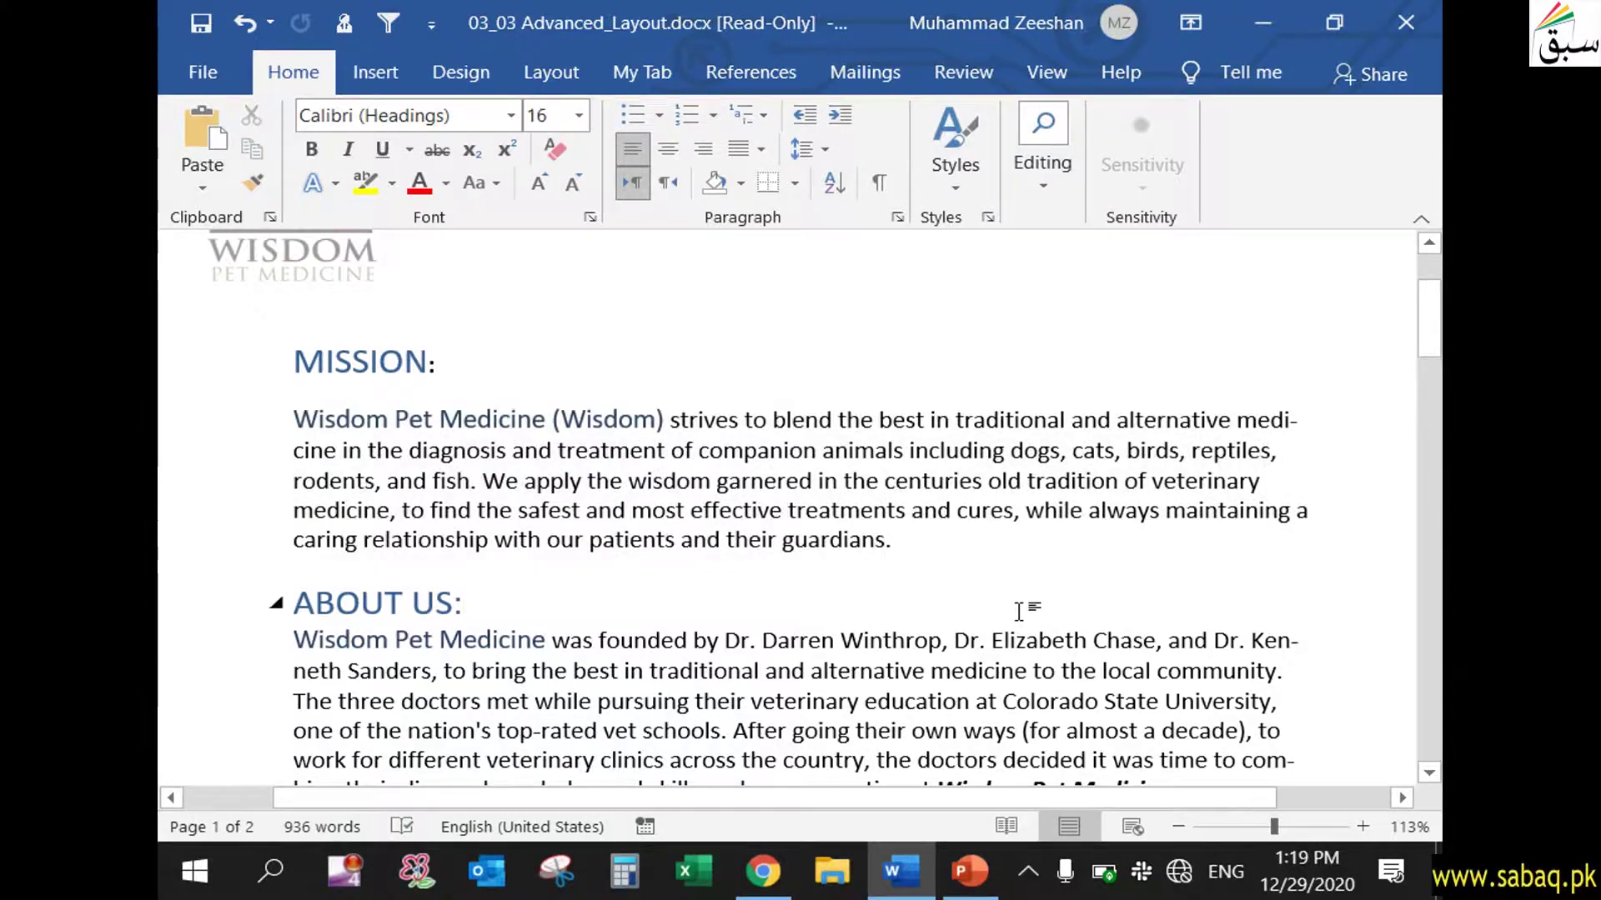
scroll(926, 530, down, 1)
drag(890, 479, 283, 332)
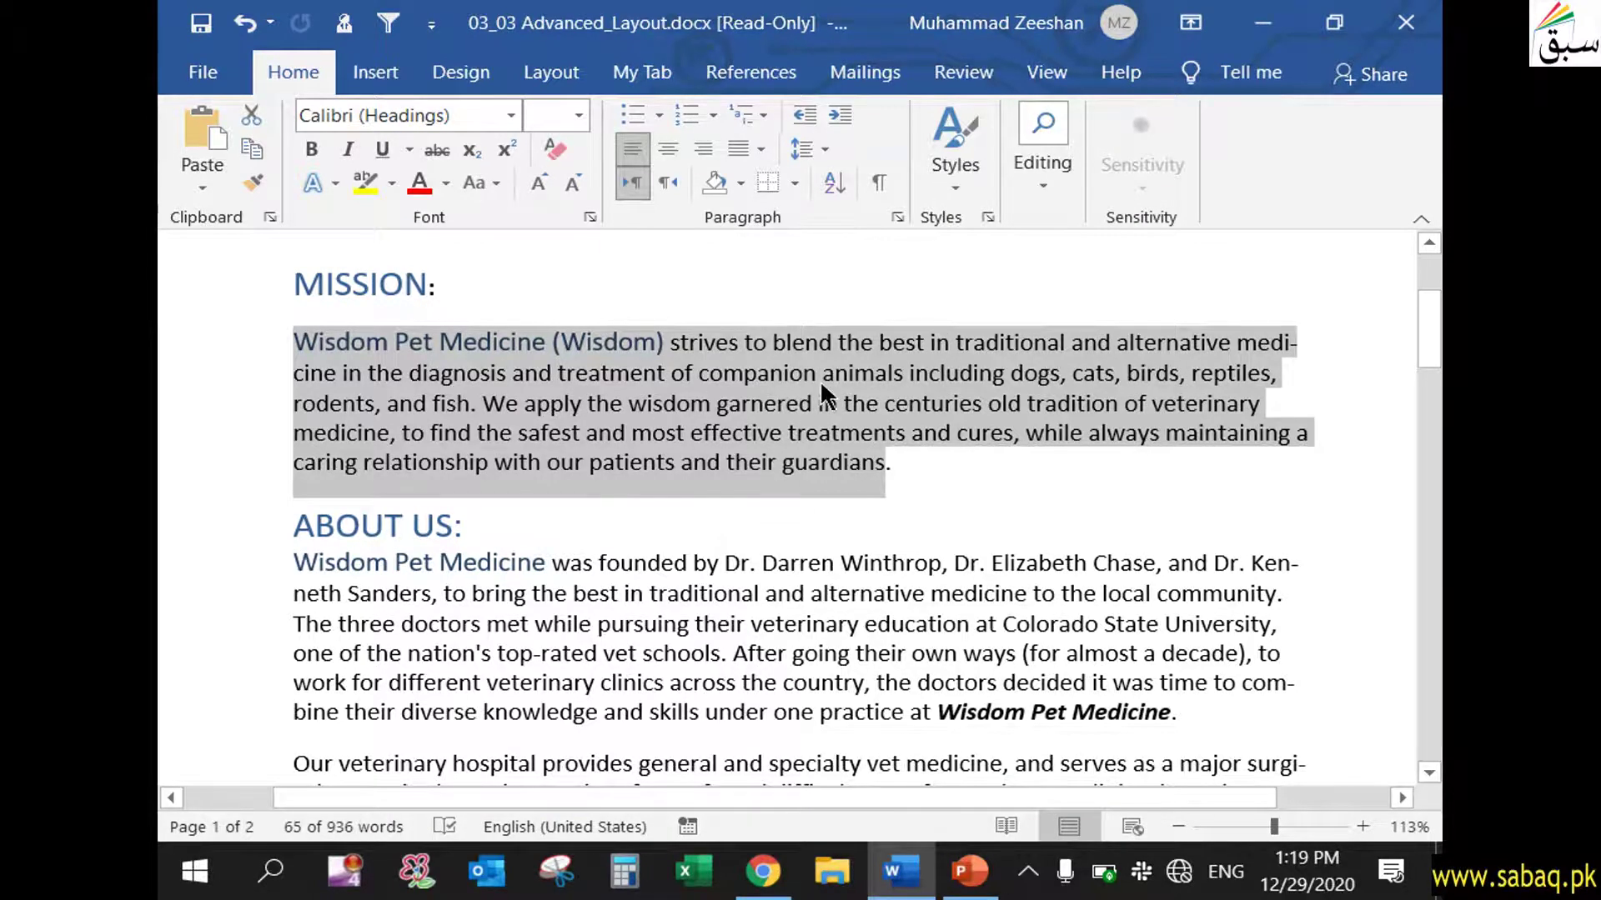
click(534, 70)
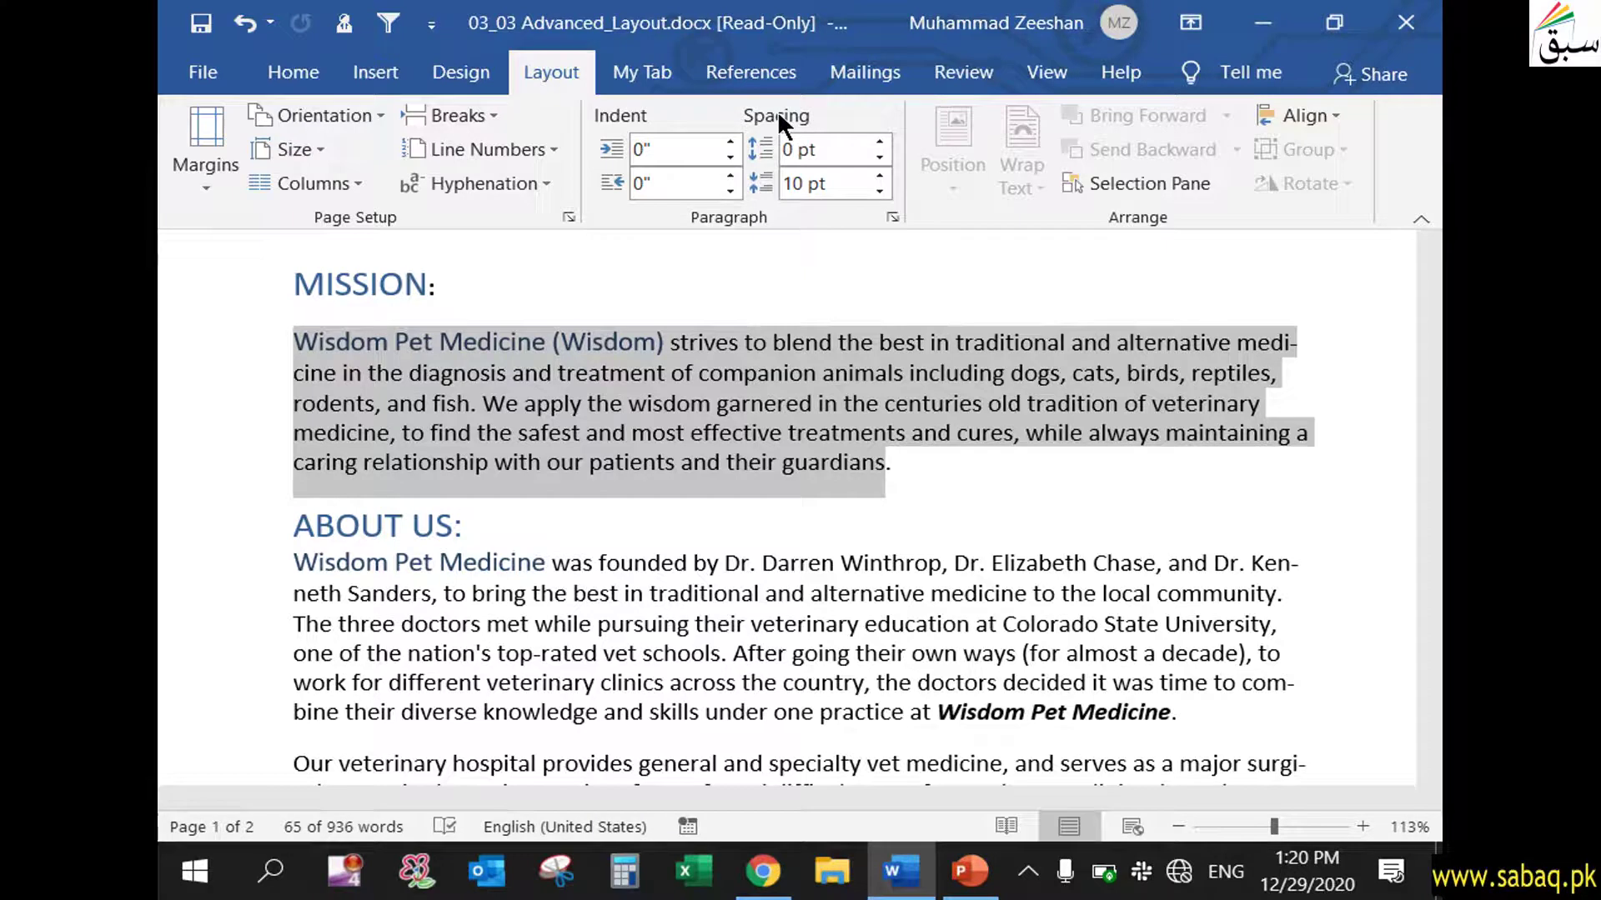
click(655, 404)
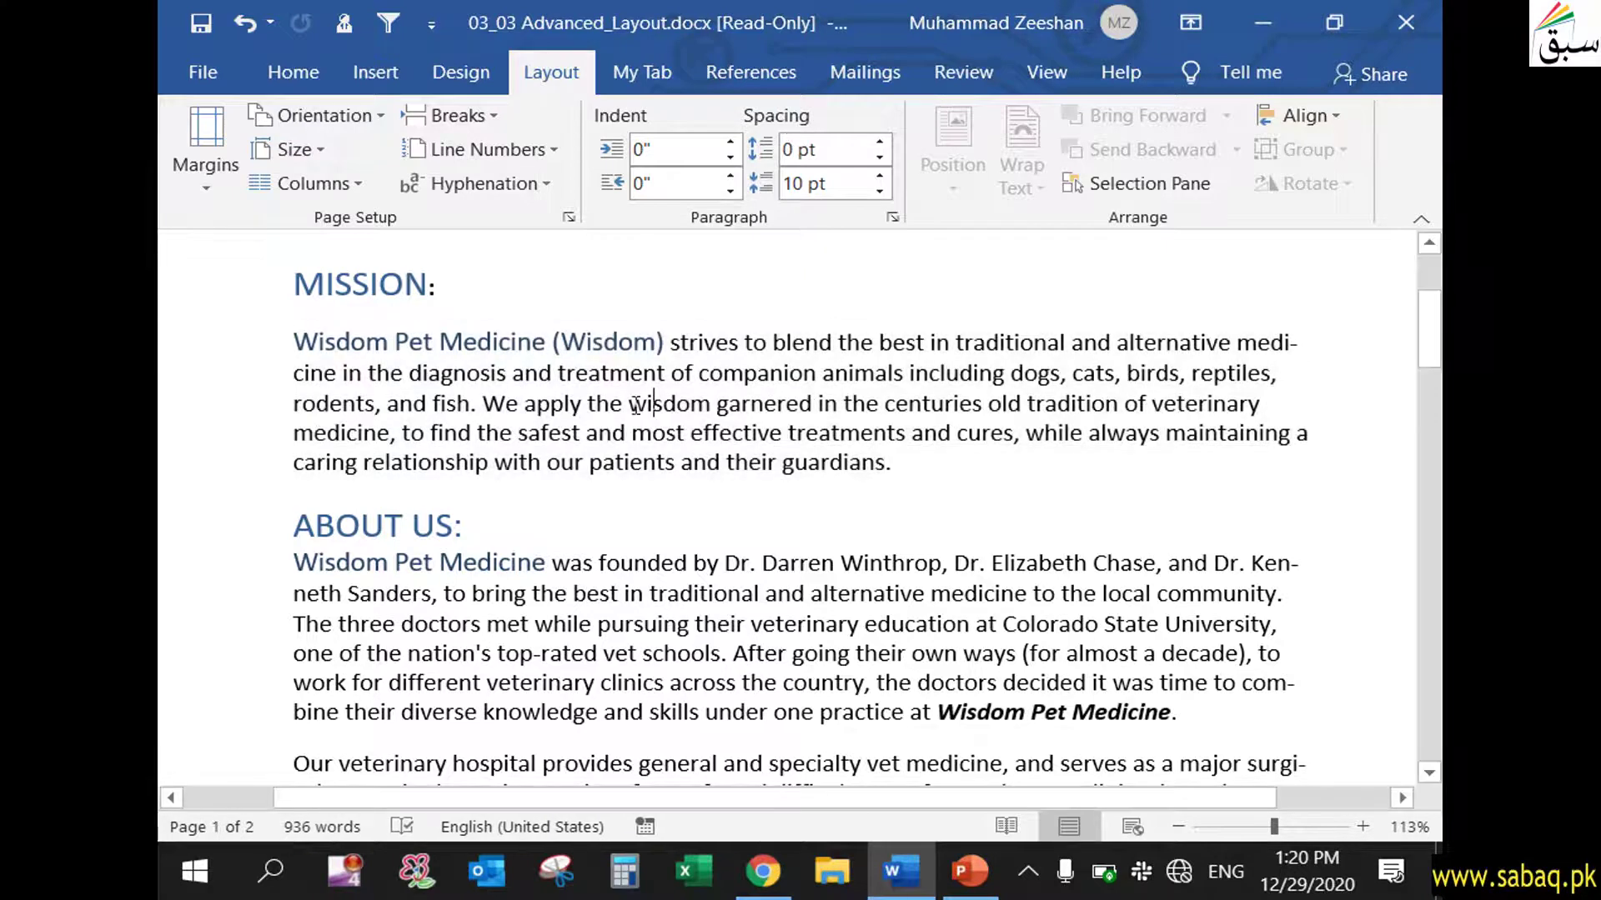
drag(299, 337, 1276, 344)
click(485, 367)
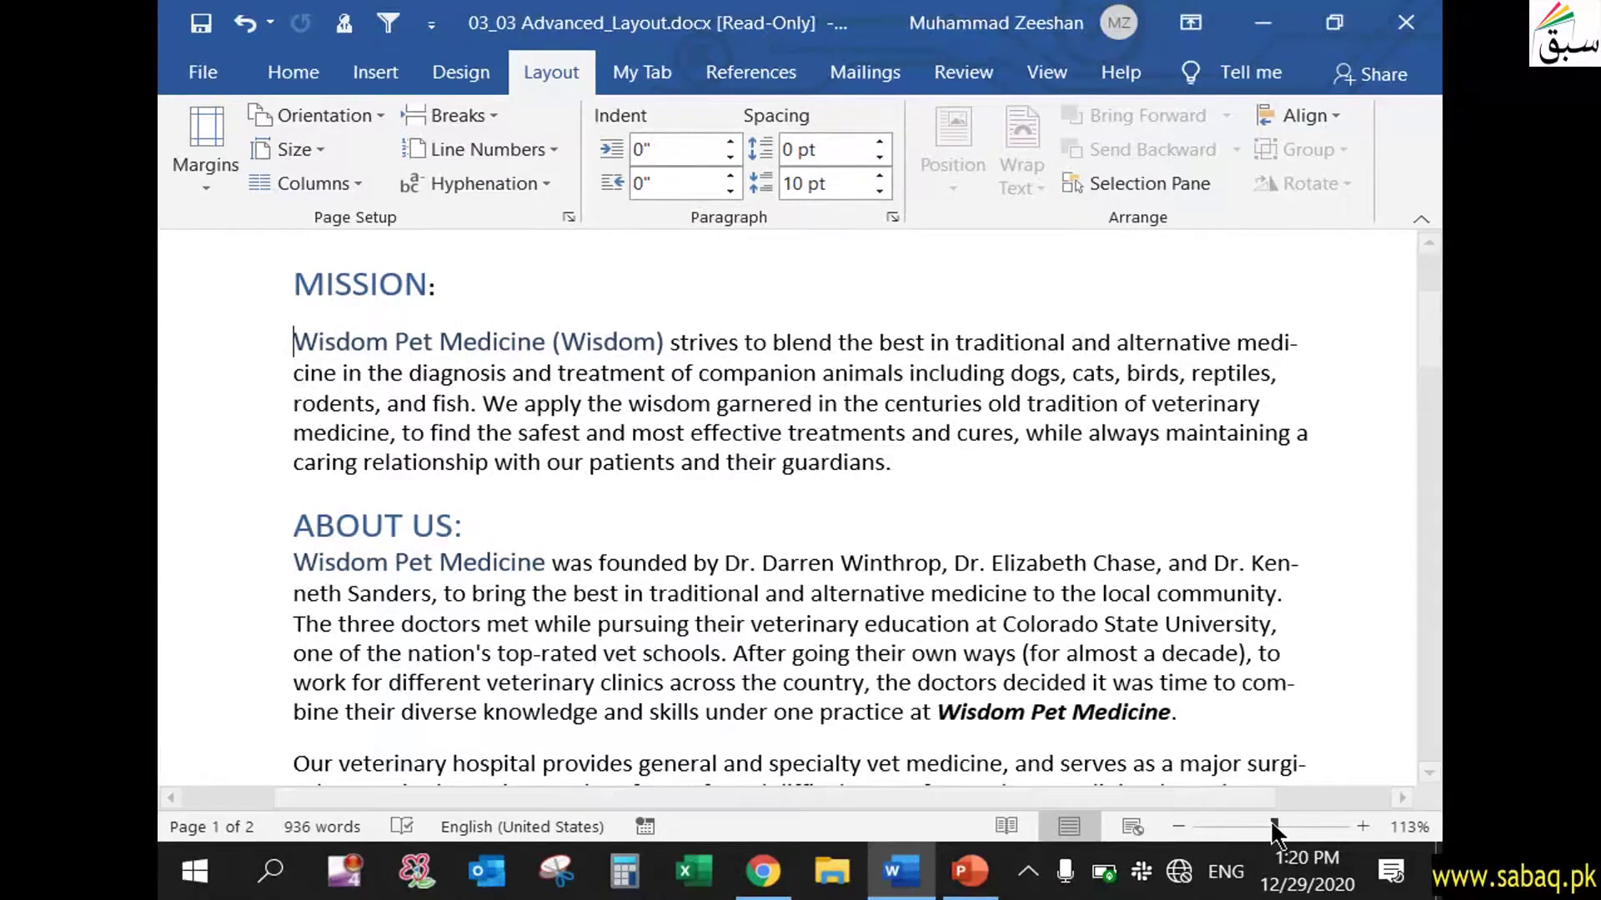
Zoom out to 61% and indent the MISSION paragraph from its start to a 2" left indent with an extra first-line indent
drag(1273, 826, 1238, 826)
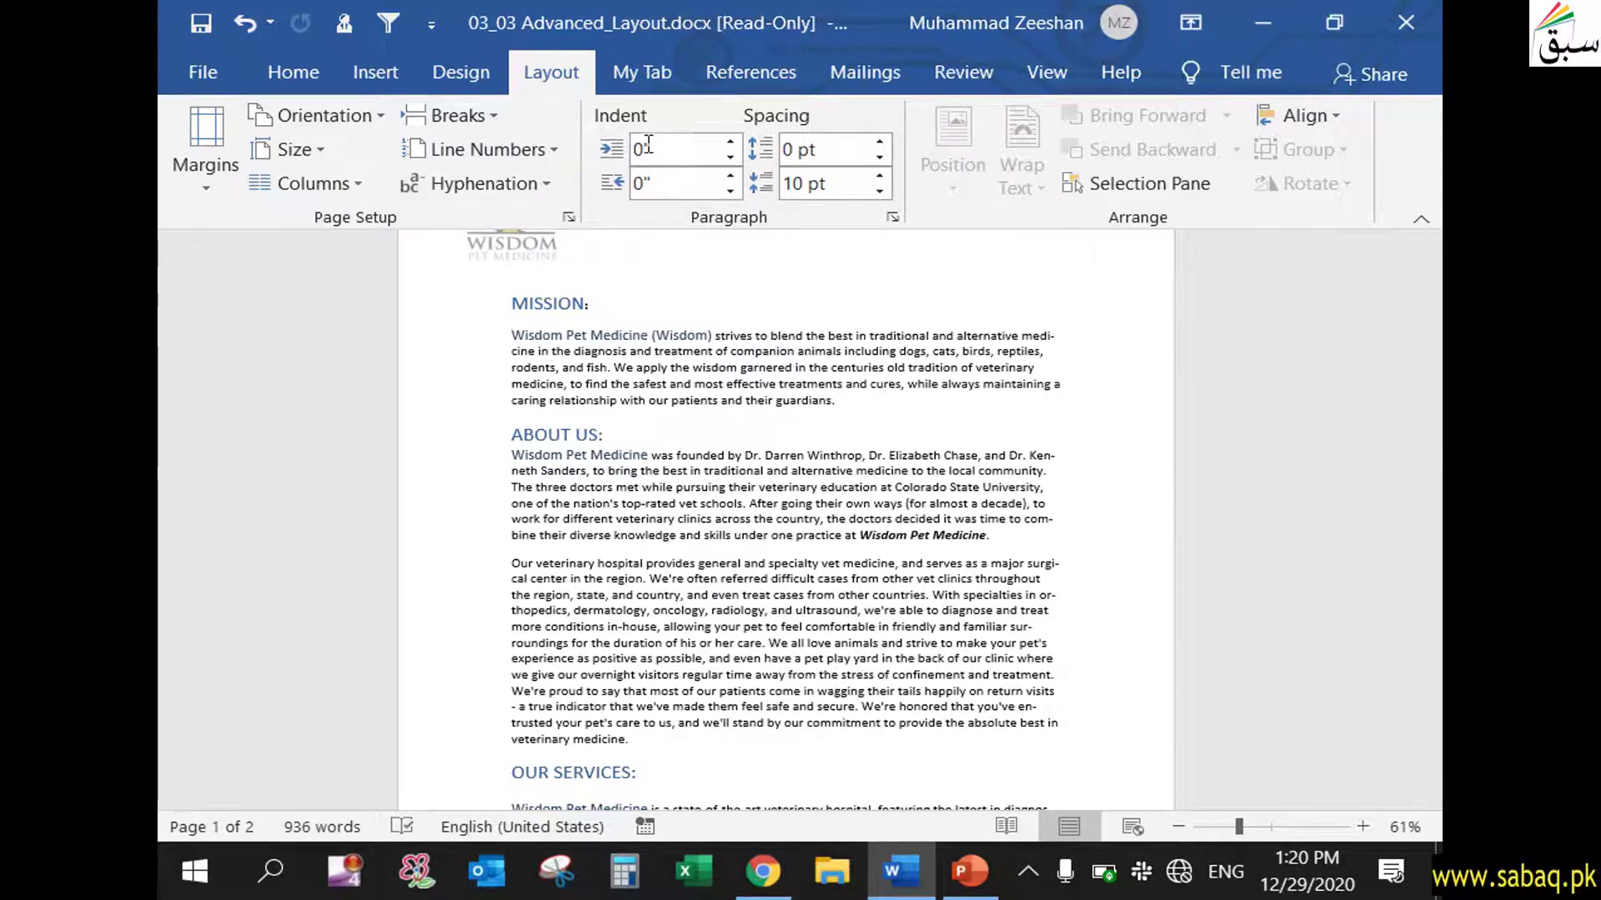
click(512, 337)
key(Tab)
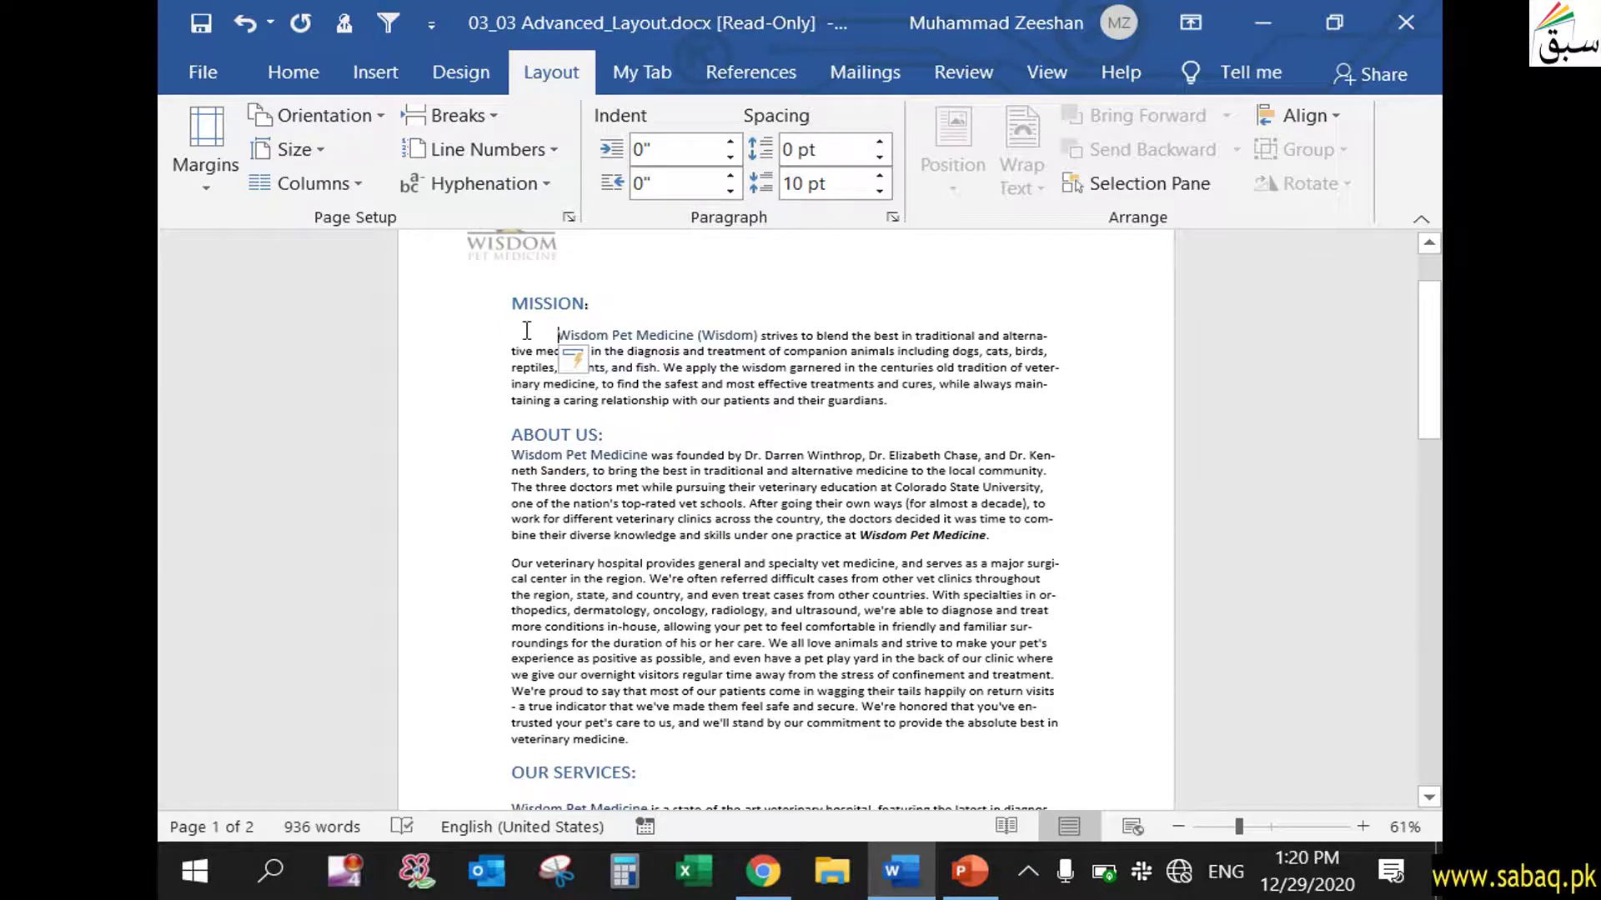
key(Tab)
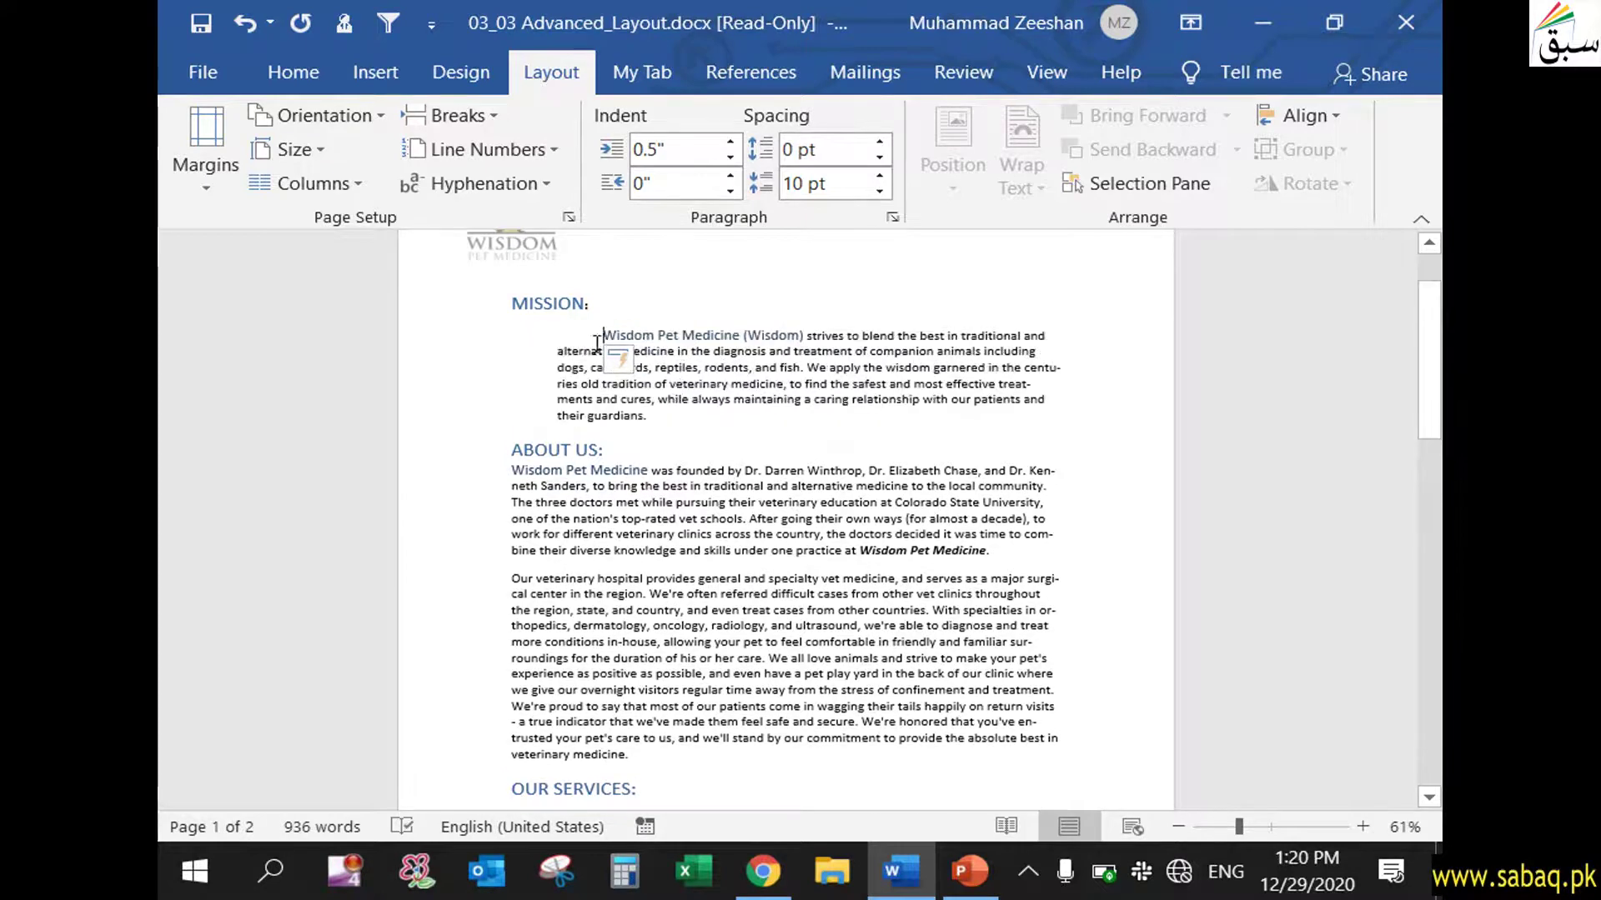
key(Tab)
key(Tab)
key(Tab)
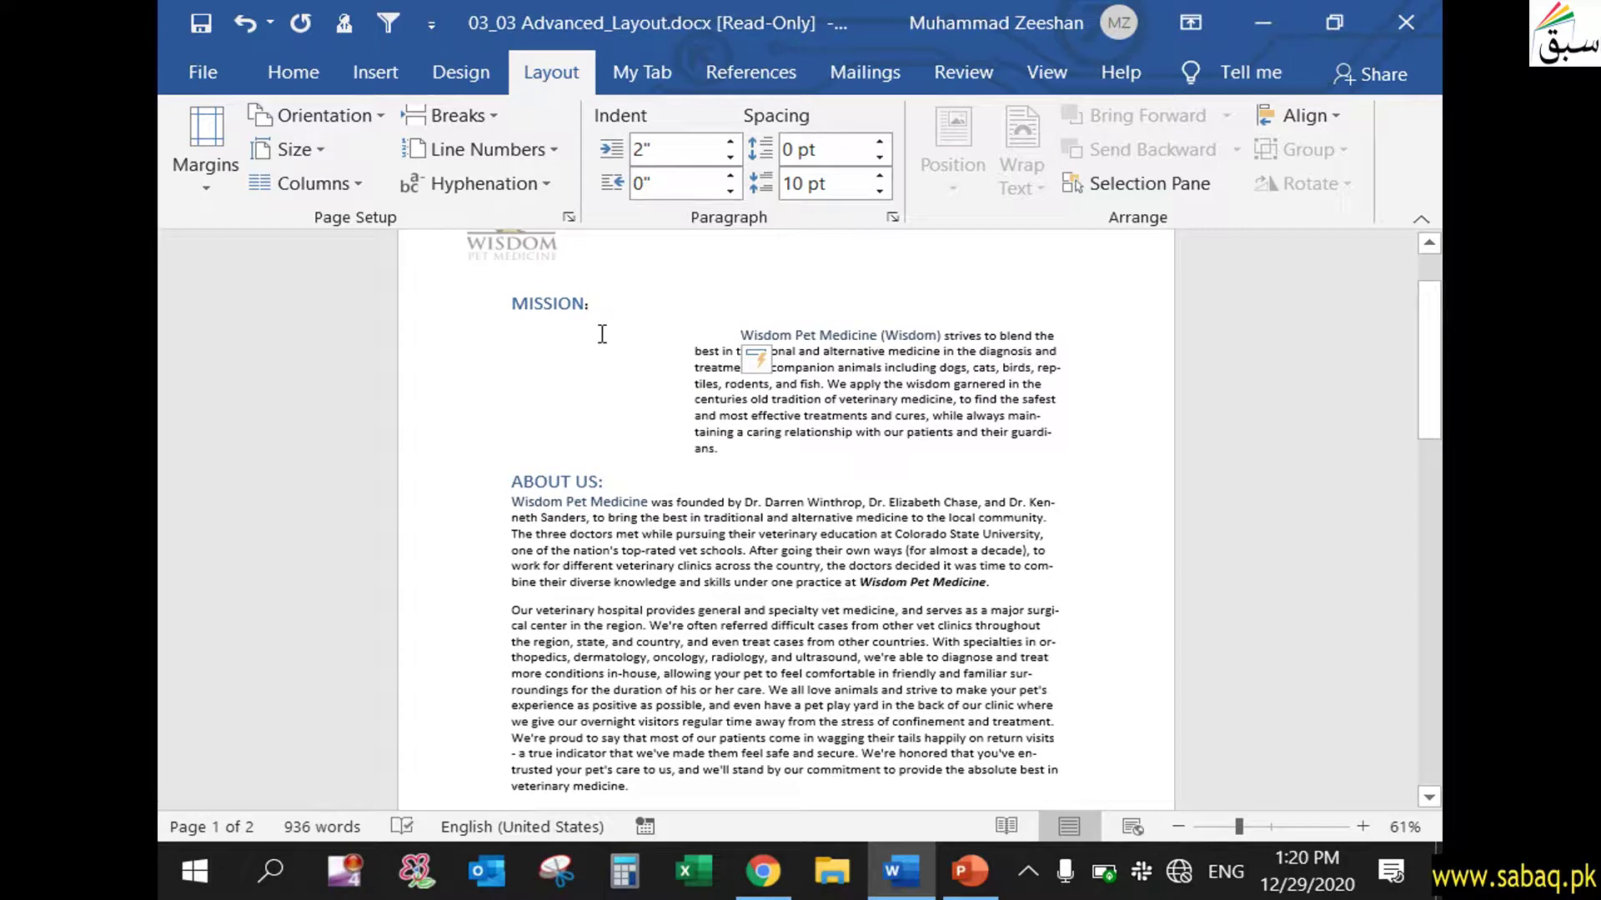
Zoom to 100% and set the MISSION paragraph's right indent to 4"
click(651, 156)
drag(1239, 828, 1272, 827)
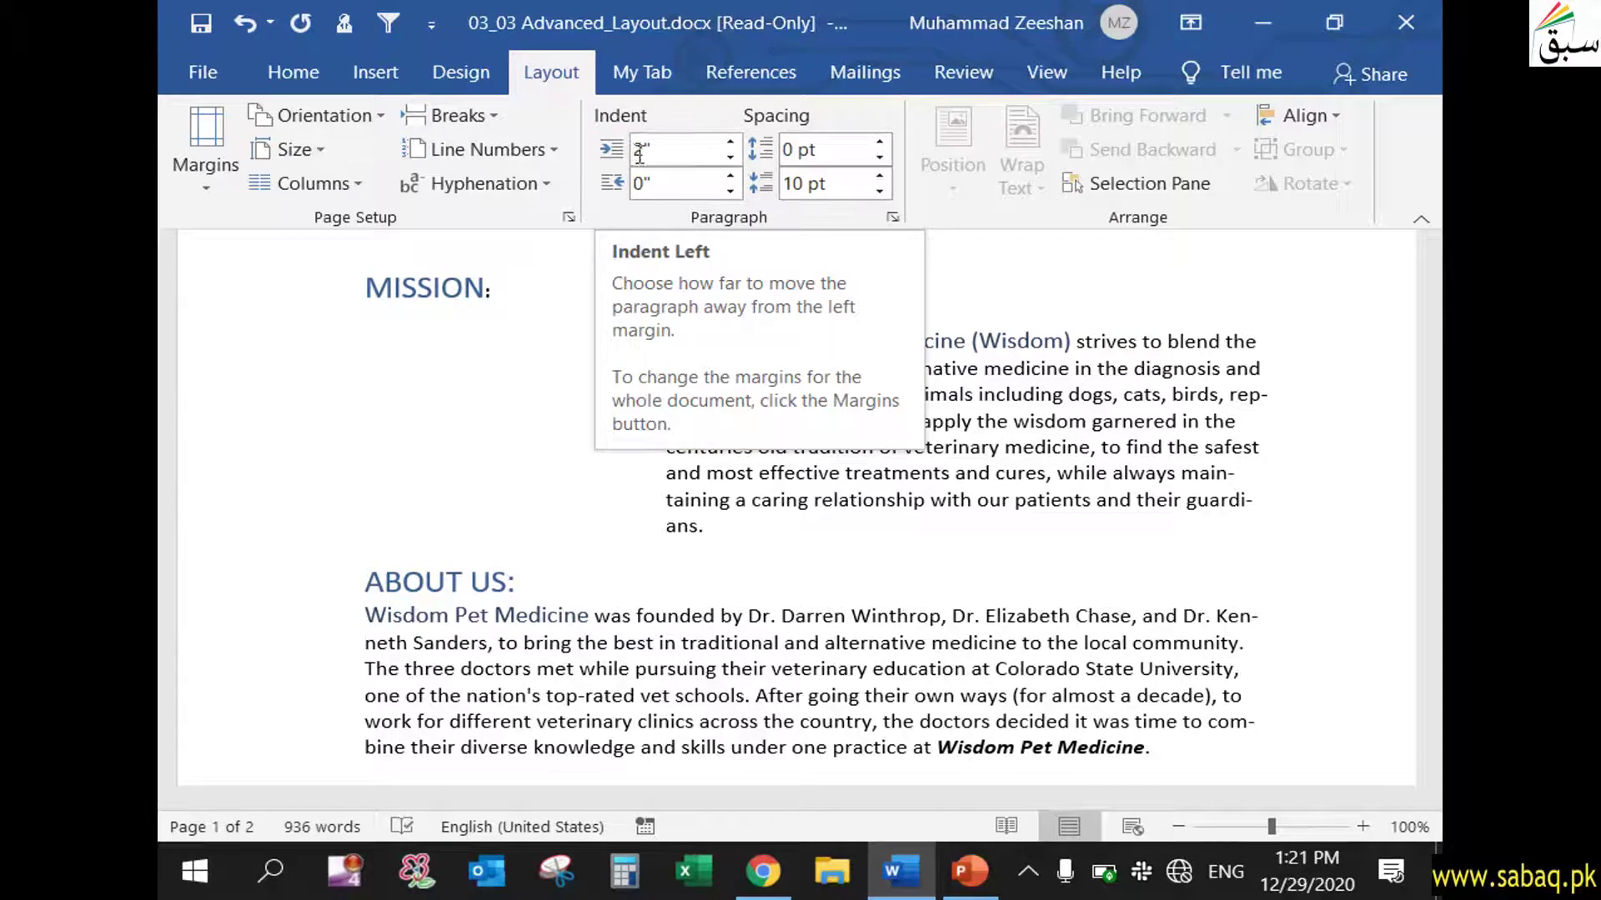
click(642, 181)
click(644, 182)
key(BackSpace)
text(4)
key(Return)
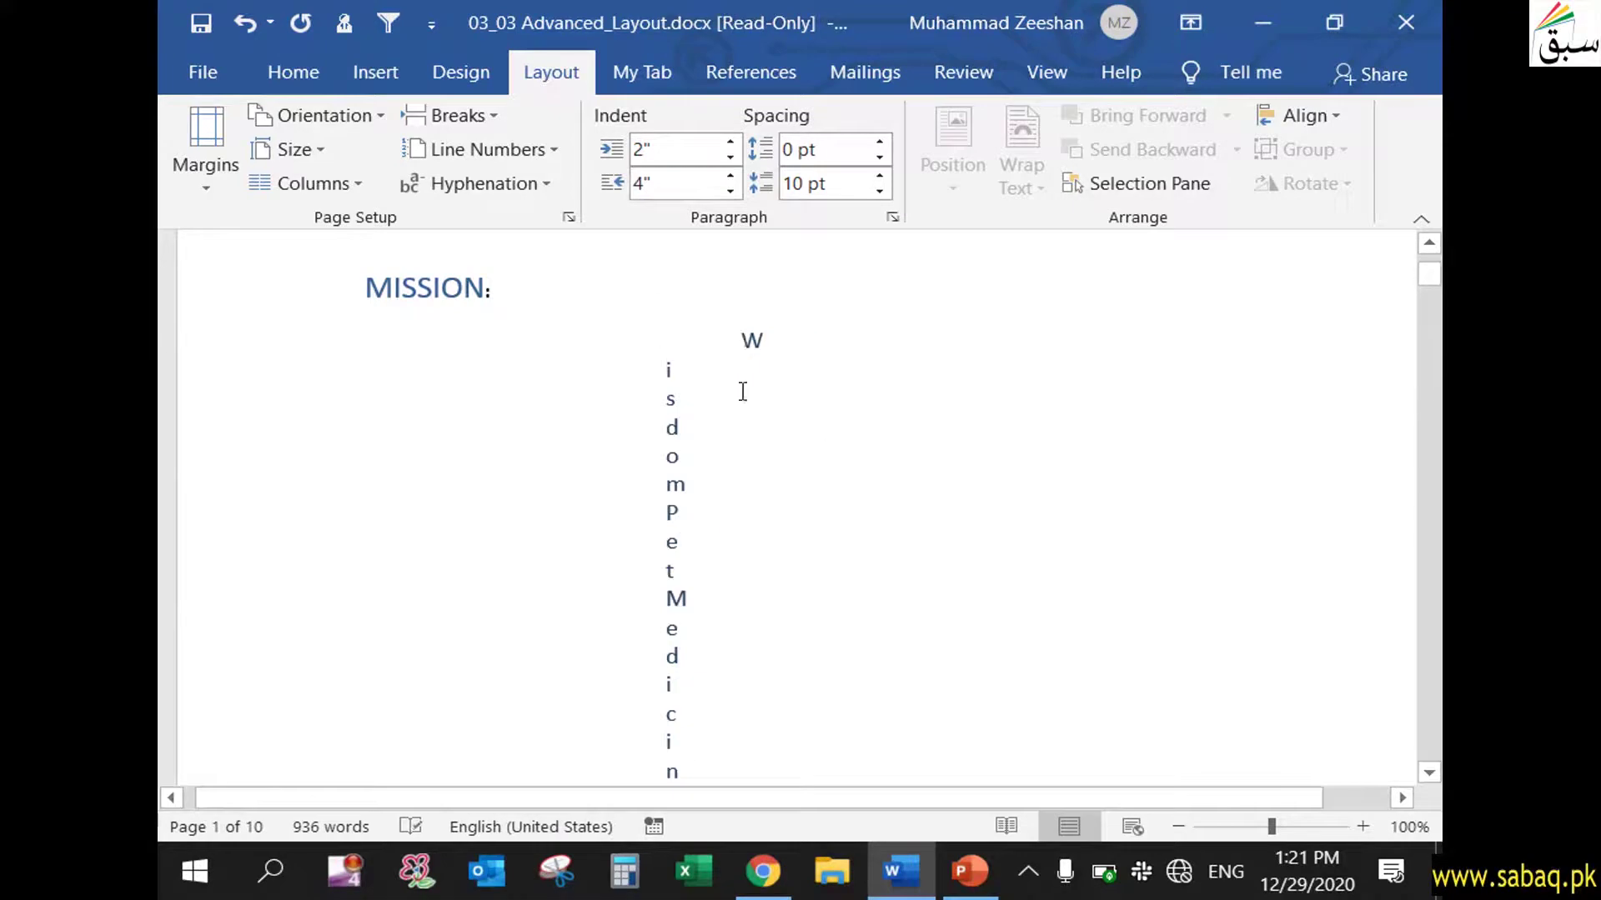
Set the MISSION paragraph's right indent to 1"
click(644, 185)
key(BackSpace)
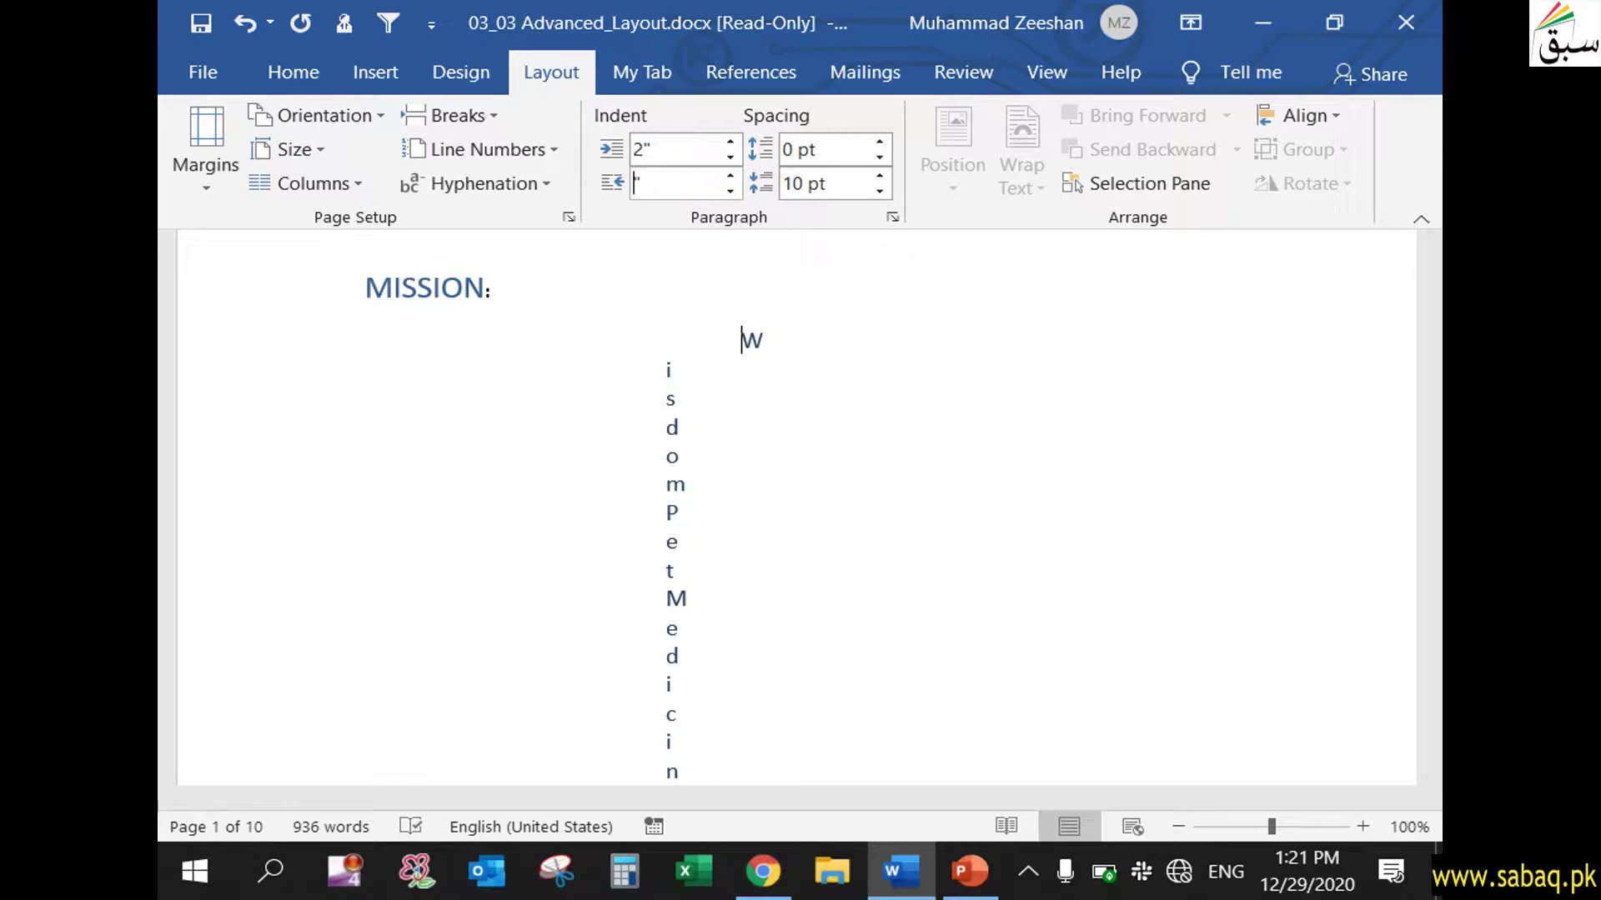
text(1)
key(Return)
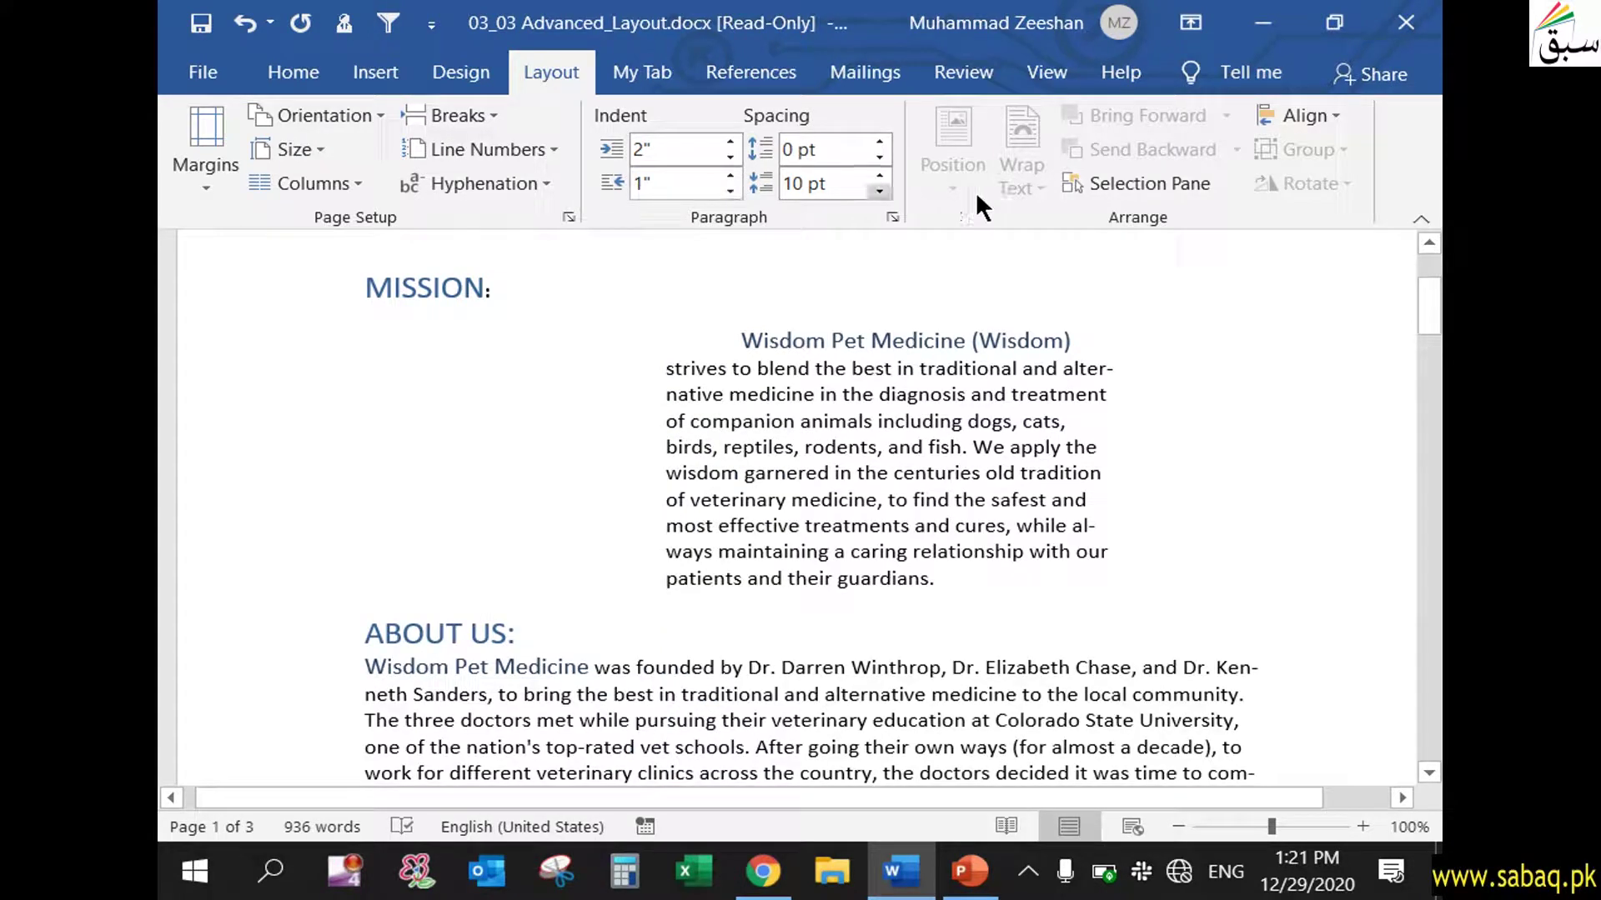
Set the MISSION paragraph's left indent to 1"
click(1115, 434)
click(1113, 342)
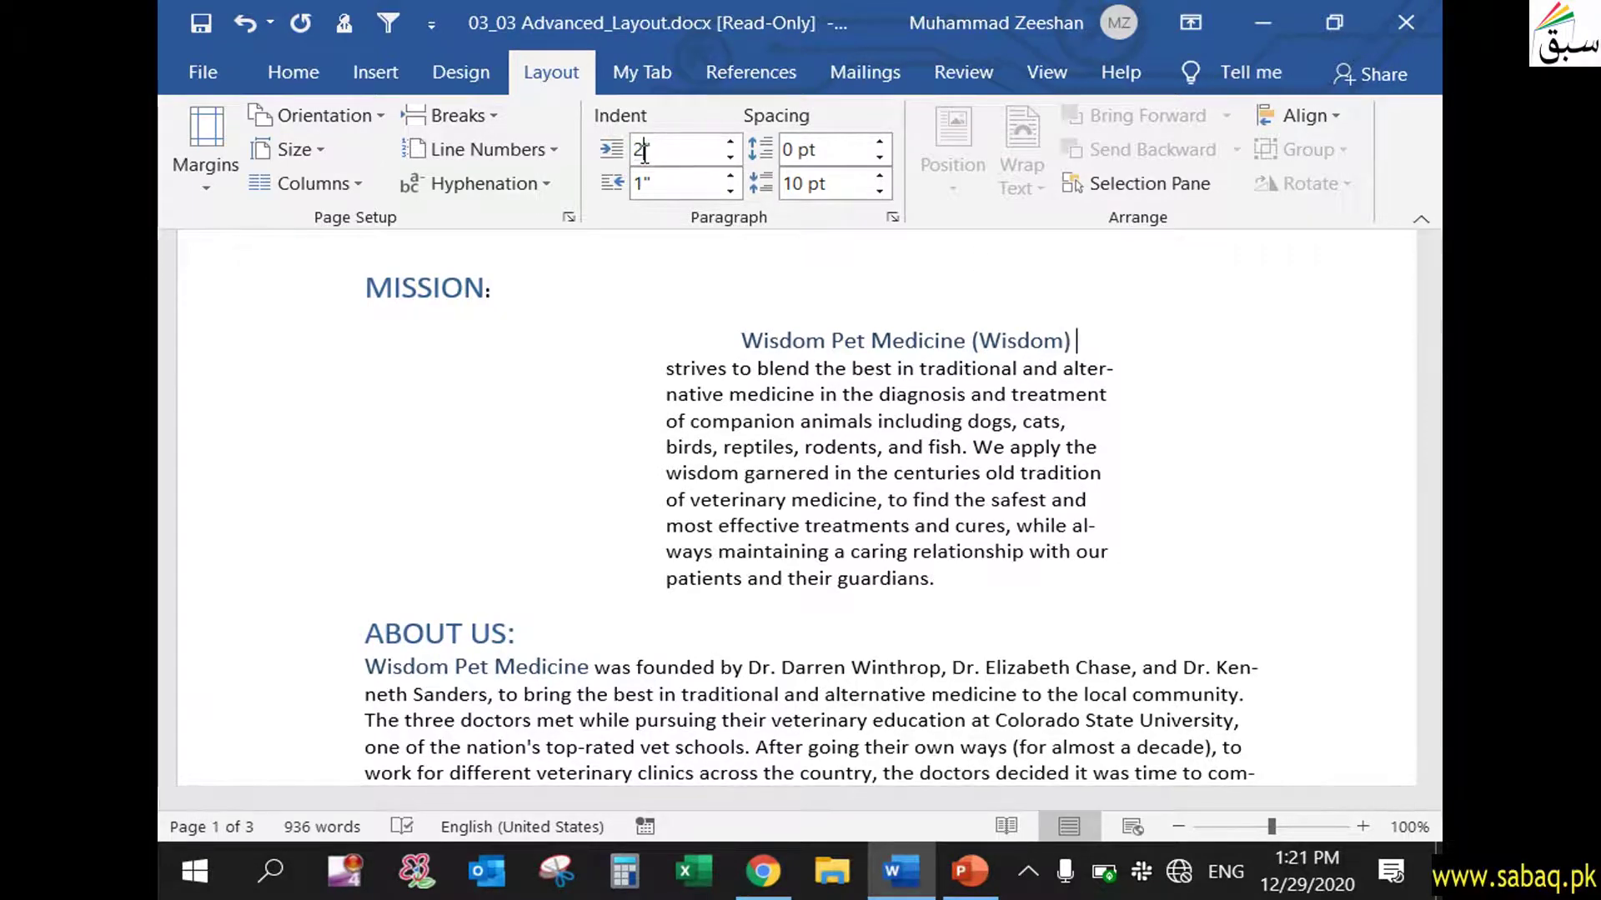
text(1)
key(Return)
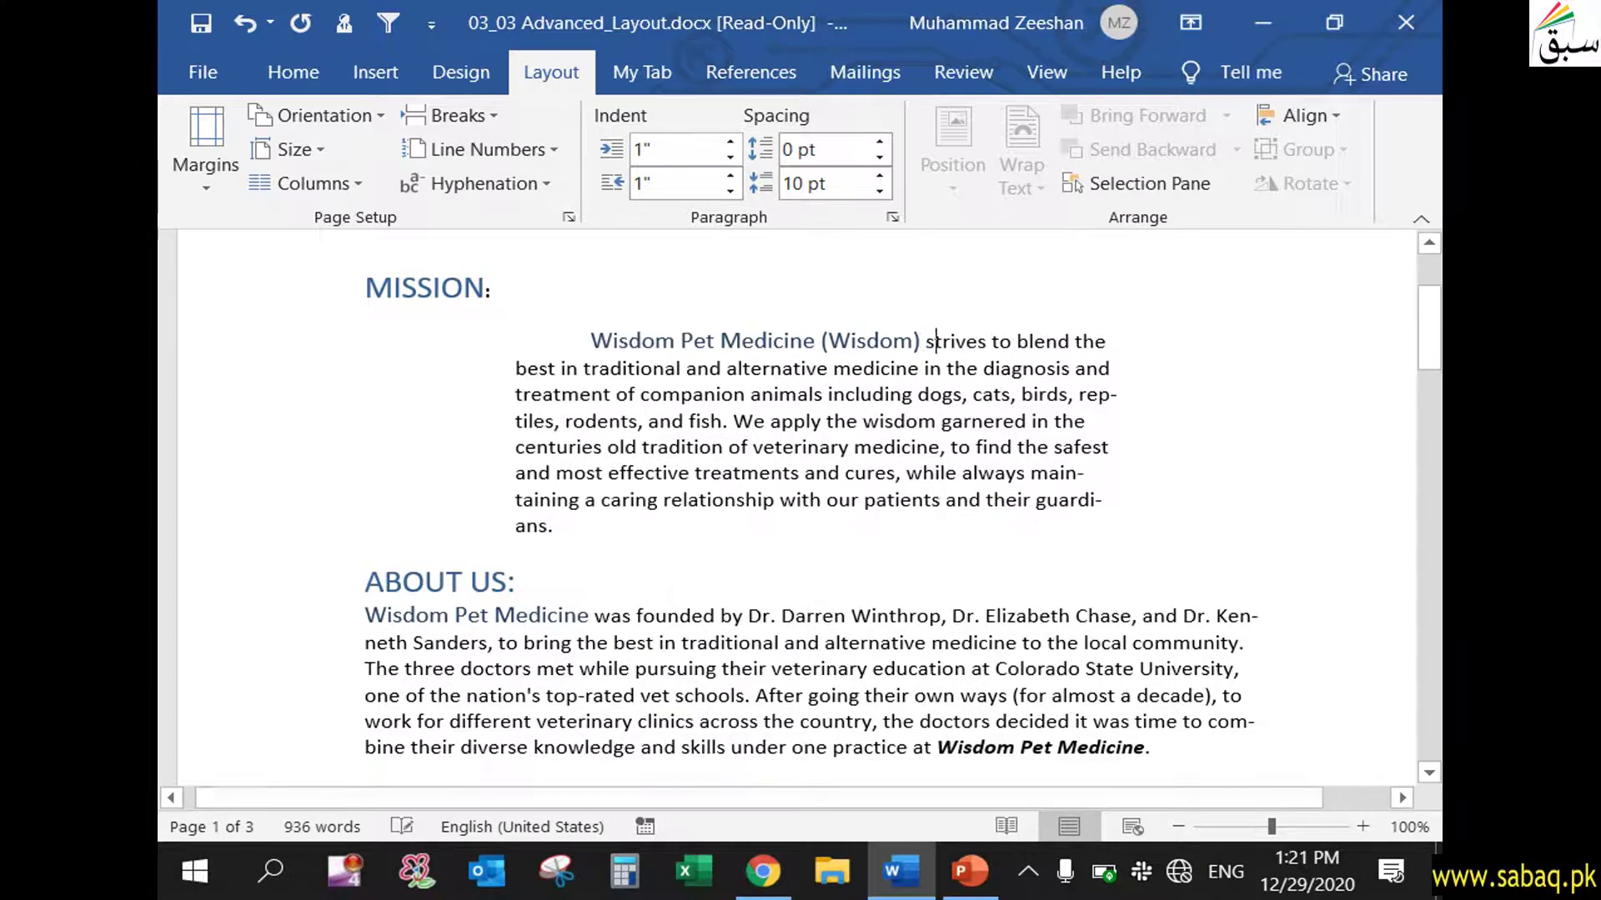
click(501, 396)
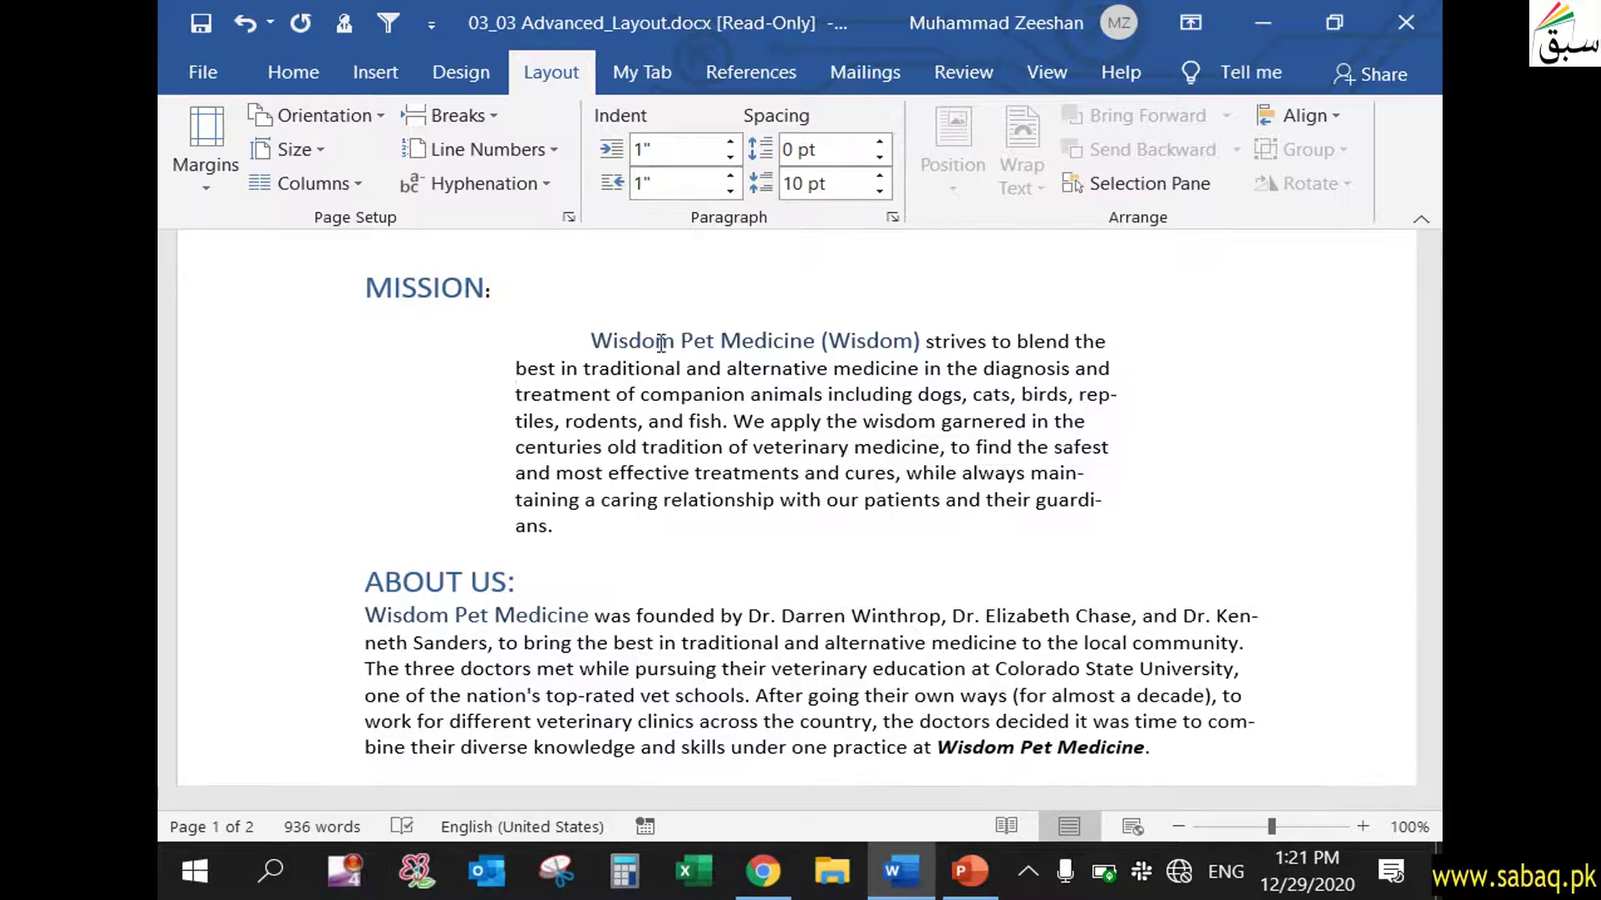
Set the spacing after the MISSION paragraph to 20 pt
click(798, 150)
double_click(799, 184)
click(808, 191)
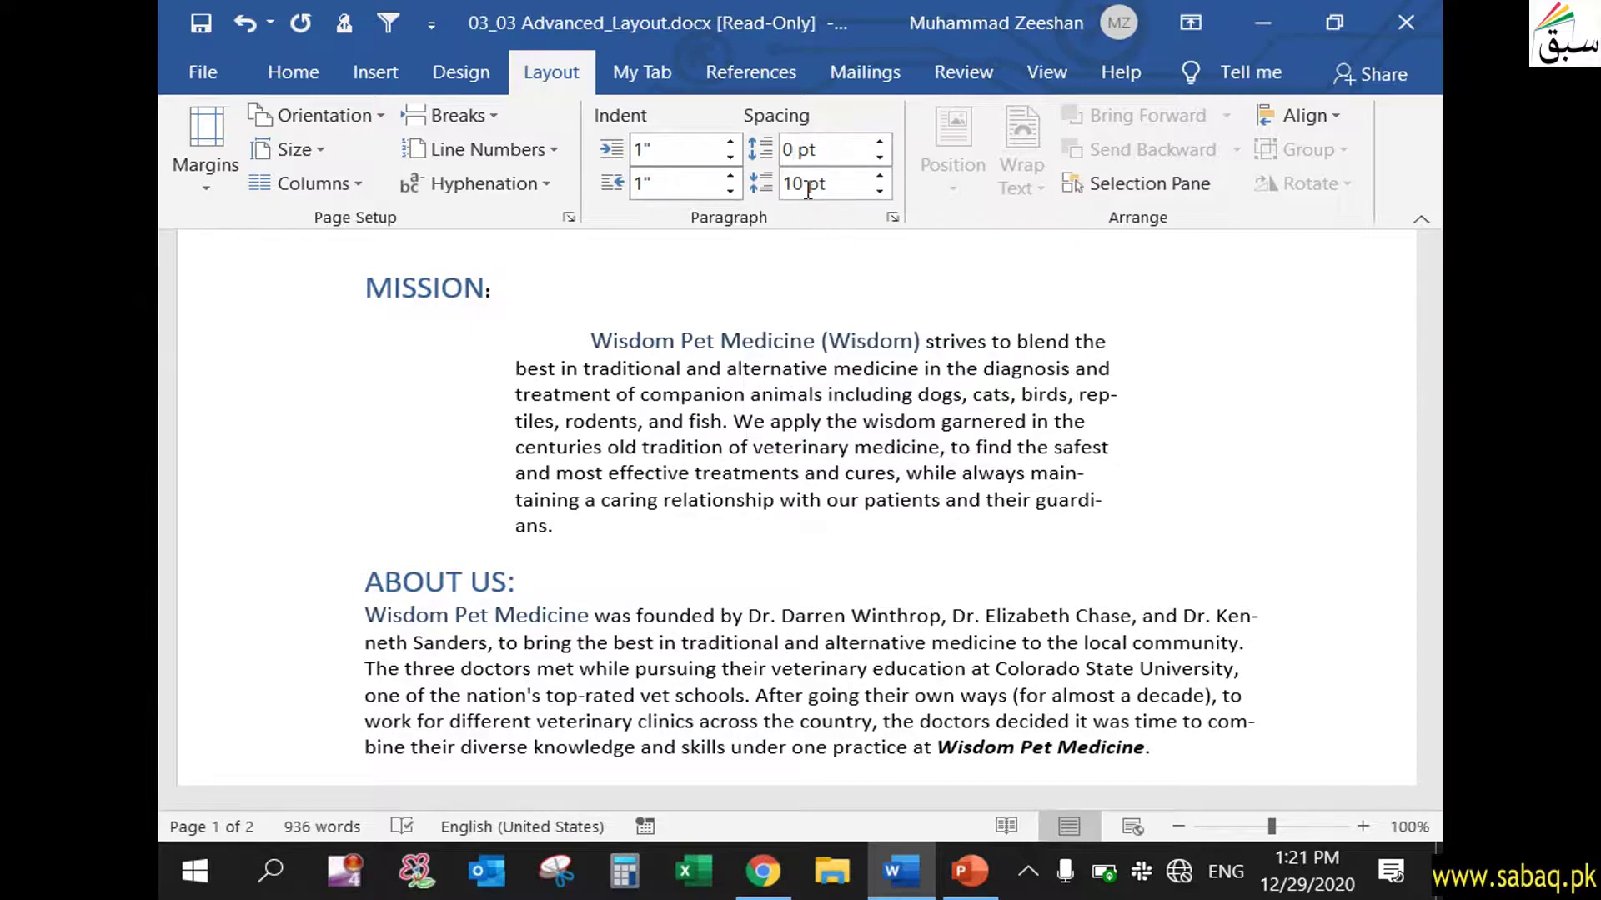
click(787, 146)
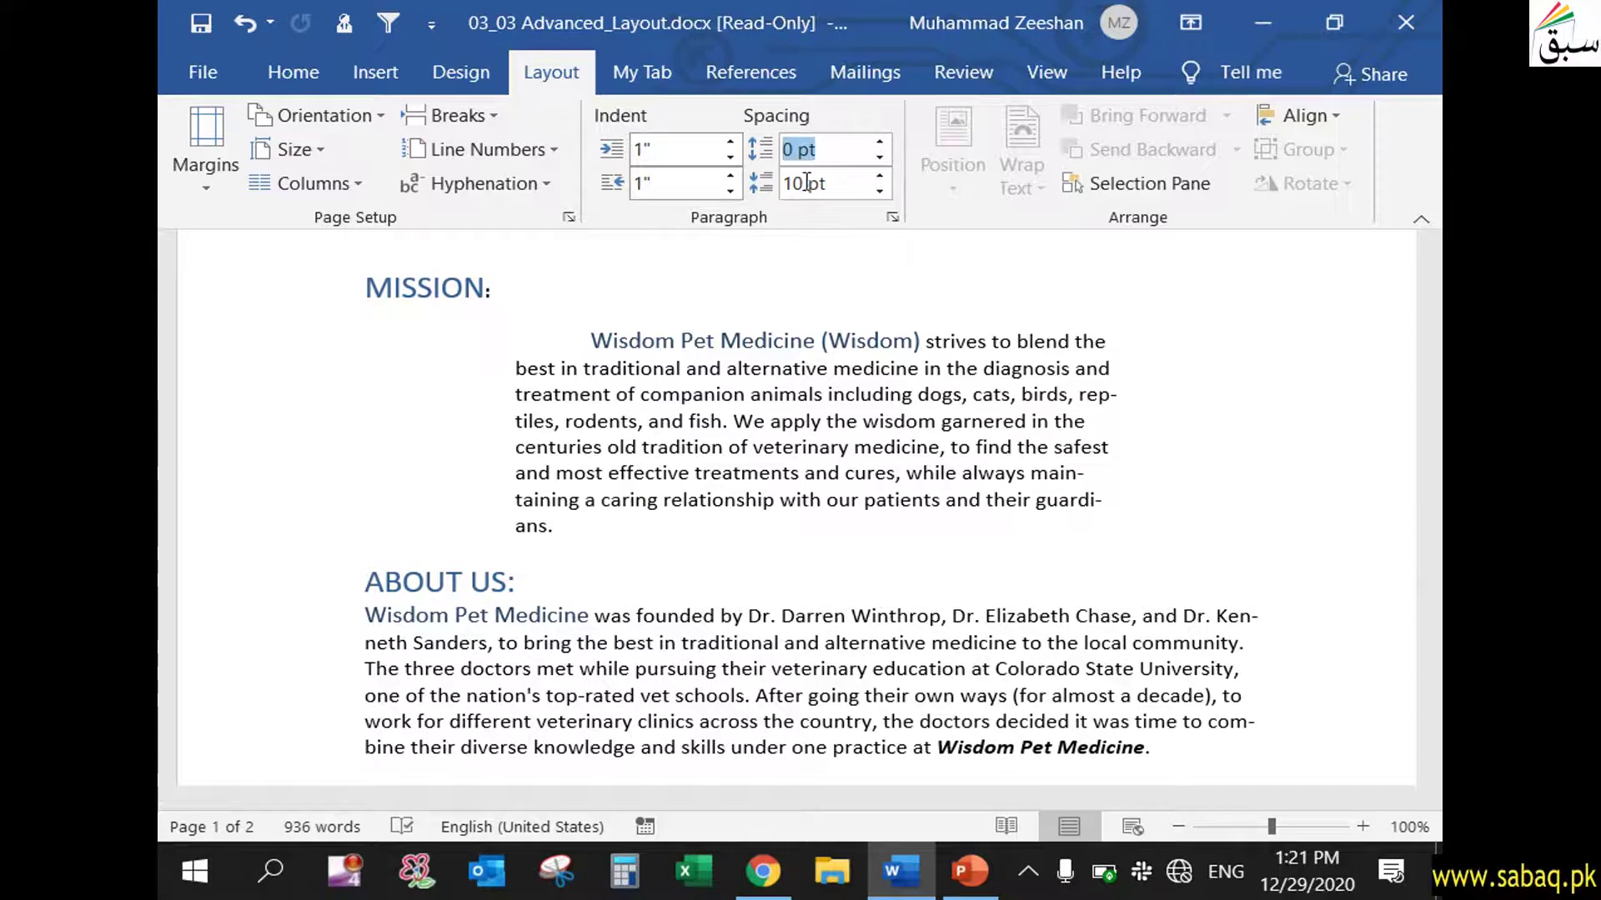
click(809, 185)
click(804, 188)
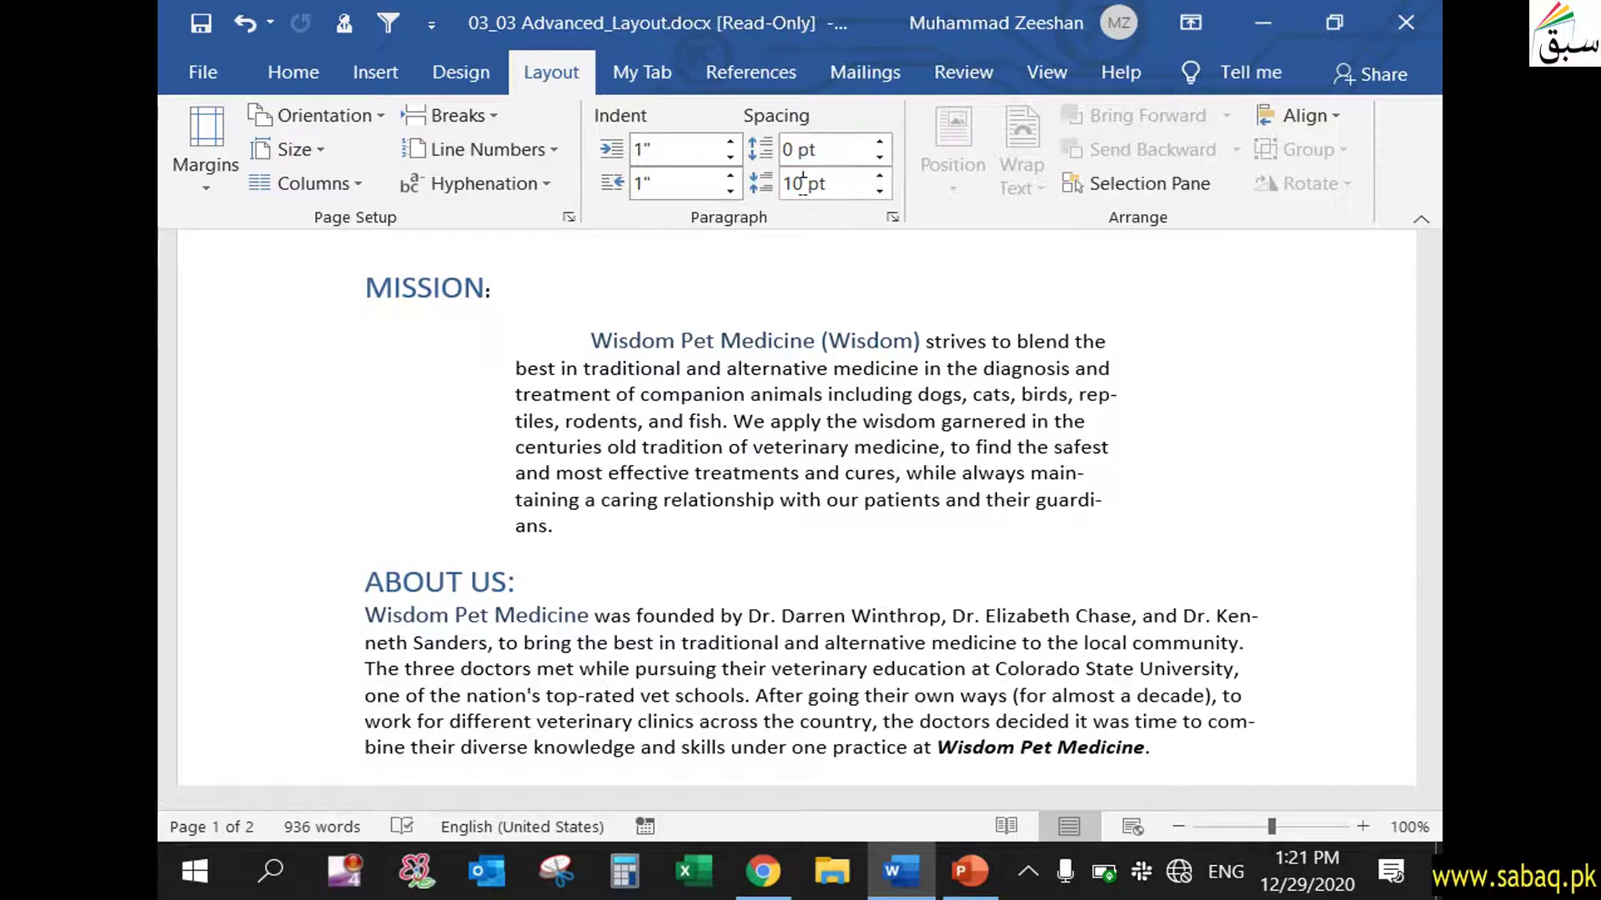
key(BackSpace)
key(BackSpace)
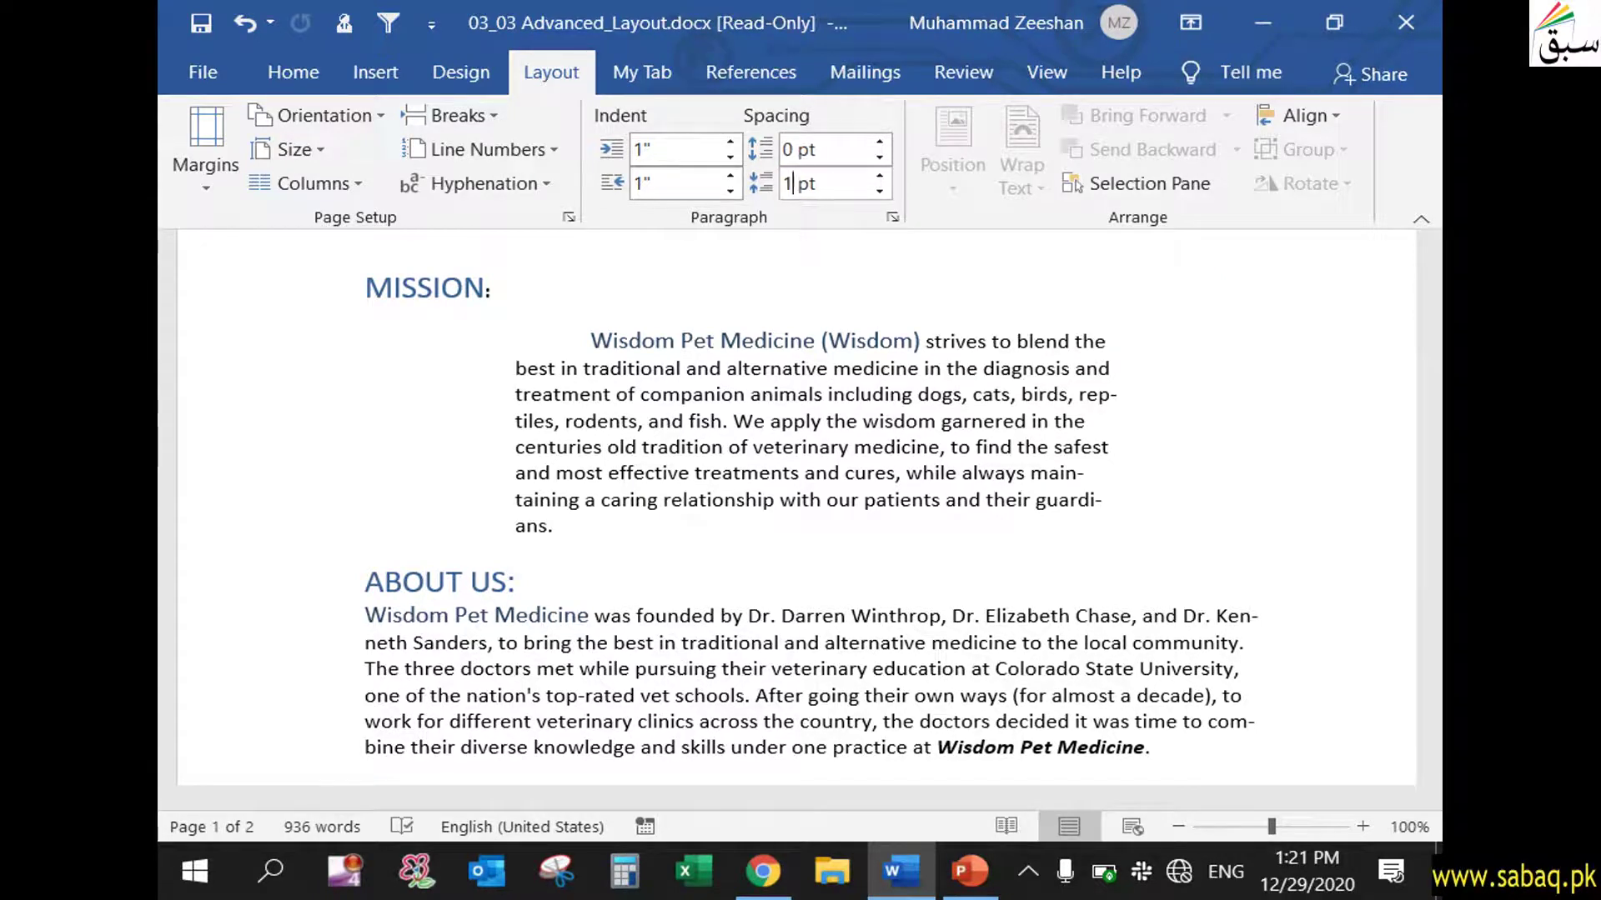
text(20)
key(Return)
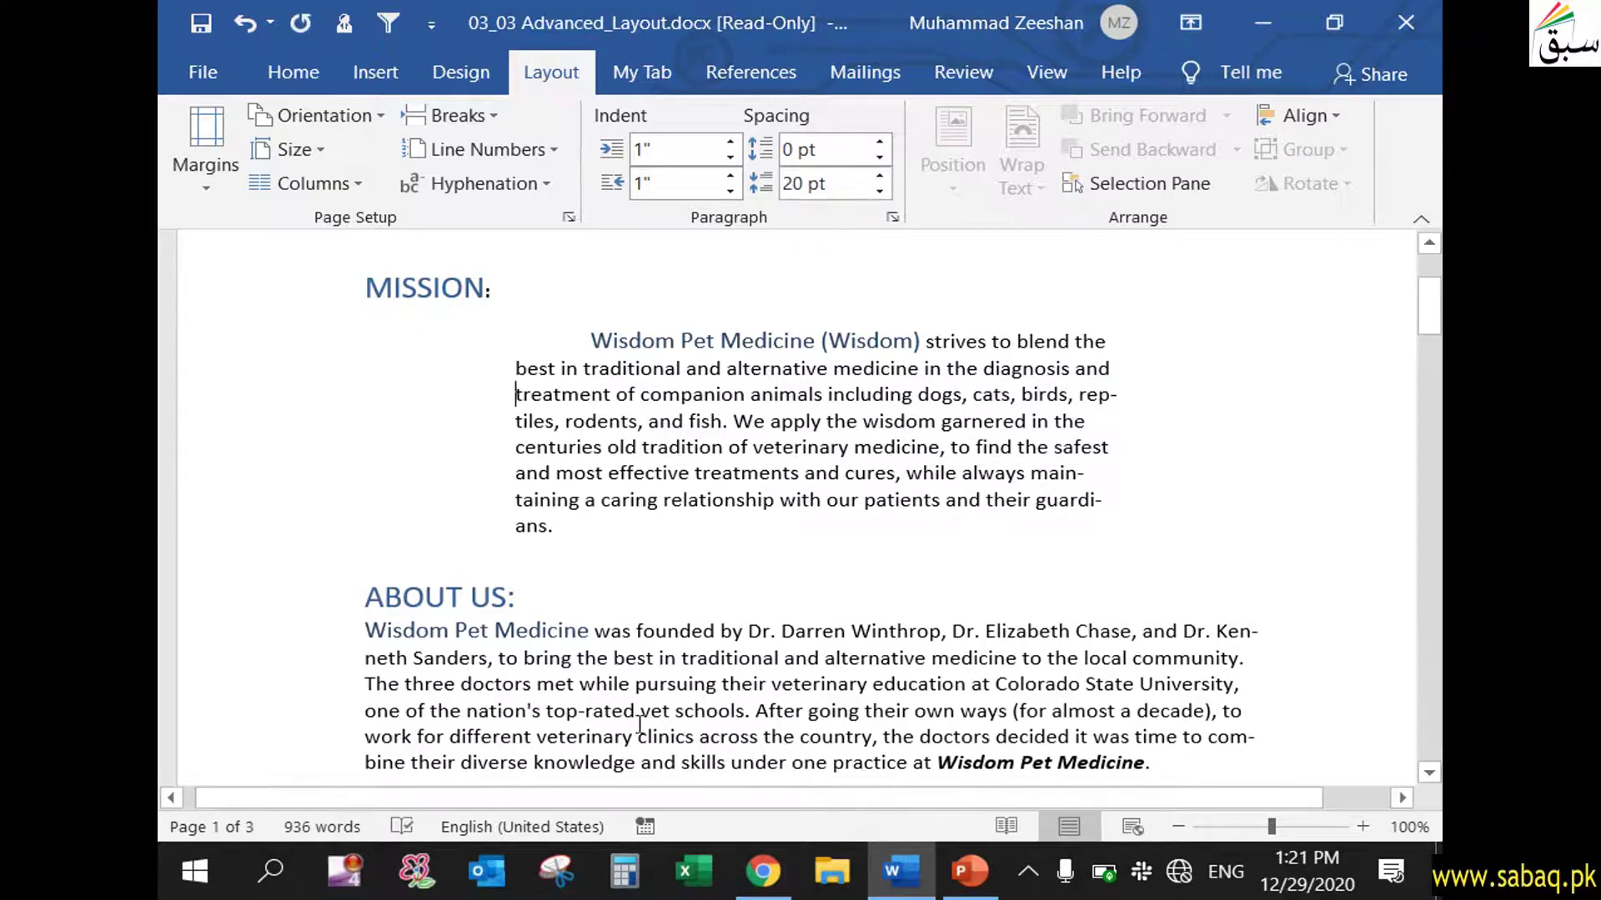
Set the spacing after the MISSION paragraph to 30 pt
click(608, 526)
click(801, 181)
key(BackSpace)
key(BackSpace)
text(30)
key(Return)
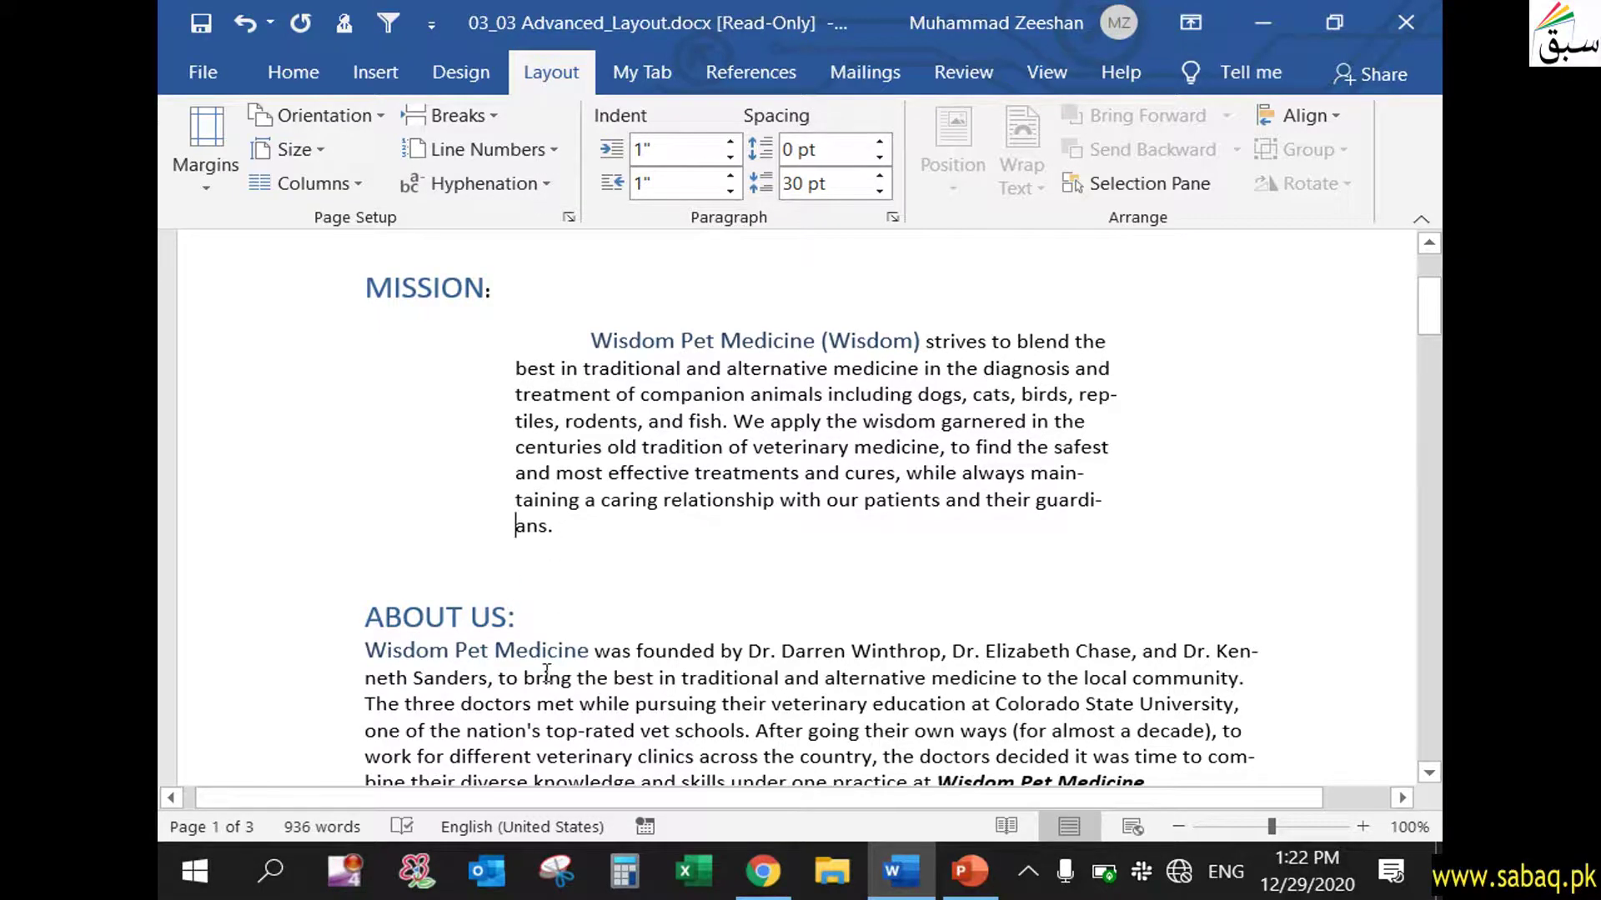
Examine the extent and spacing of the MISSION paragraph and the two ABOUT US paragraphs
scroll(547, 671, up, 1)
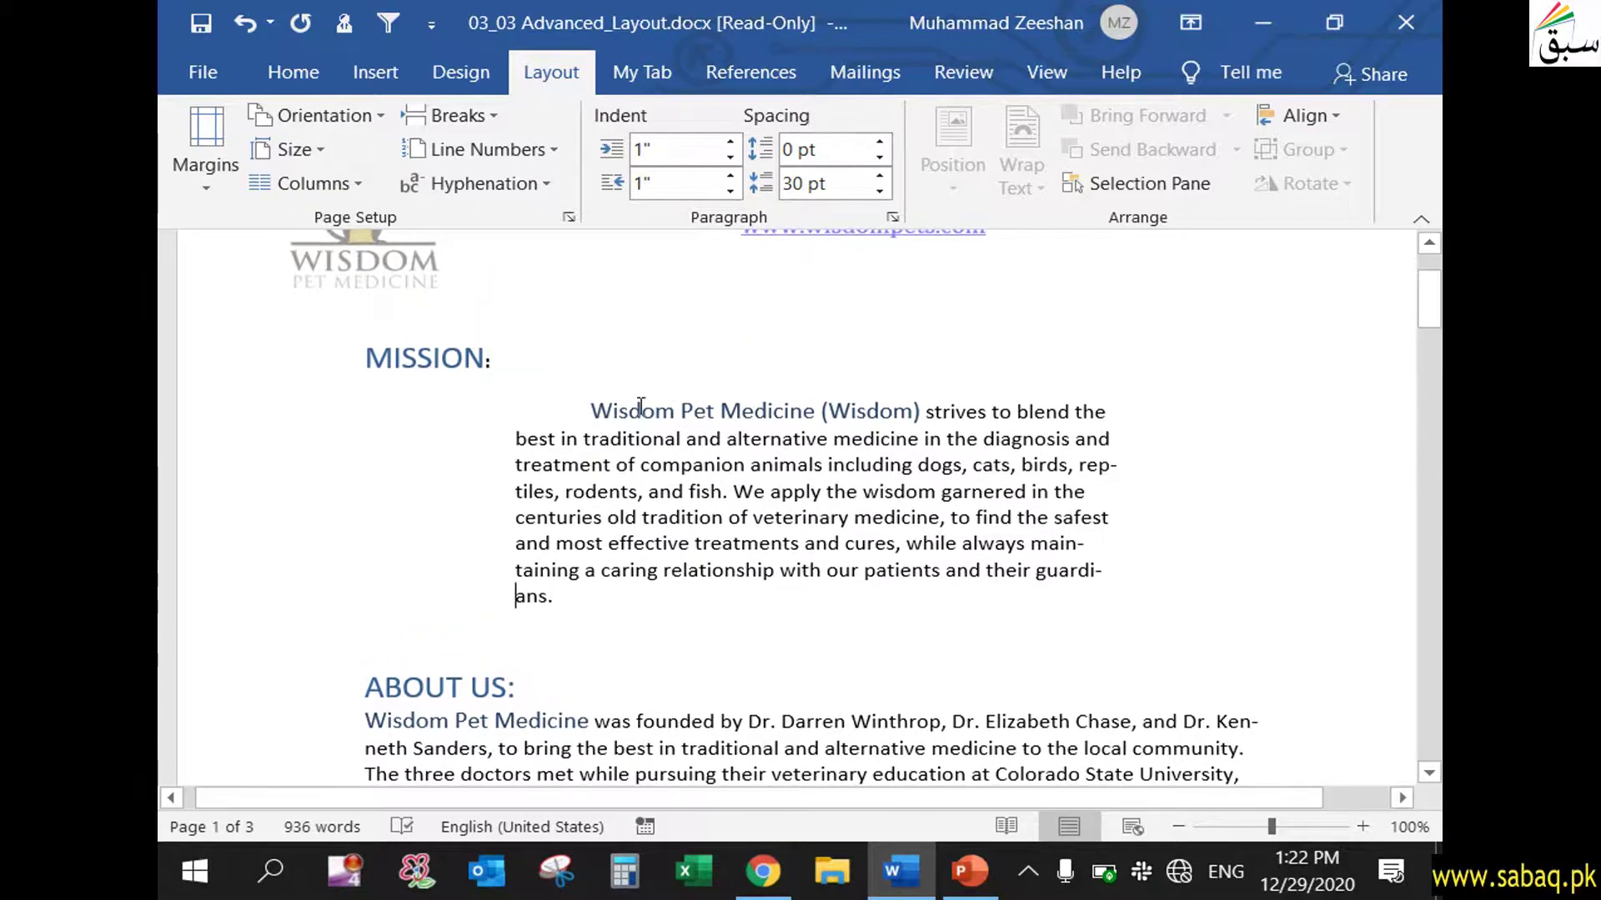
drag(590, 411, 742, 544)
click(734, 278)
scroll(723, 401, down, 5)
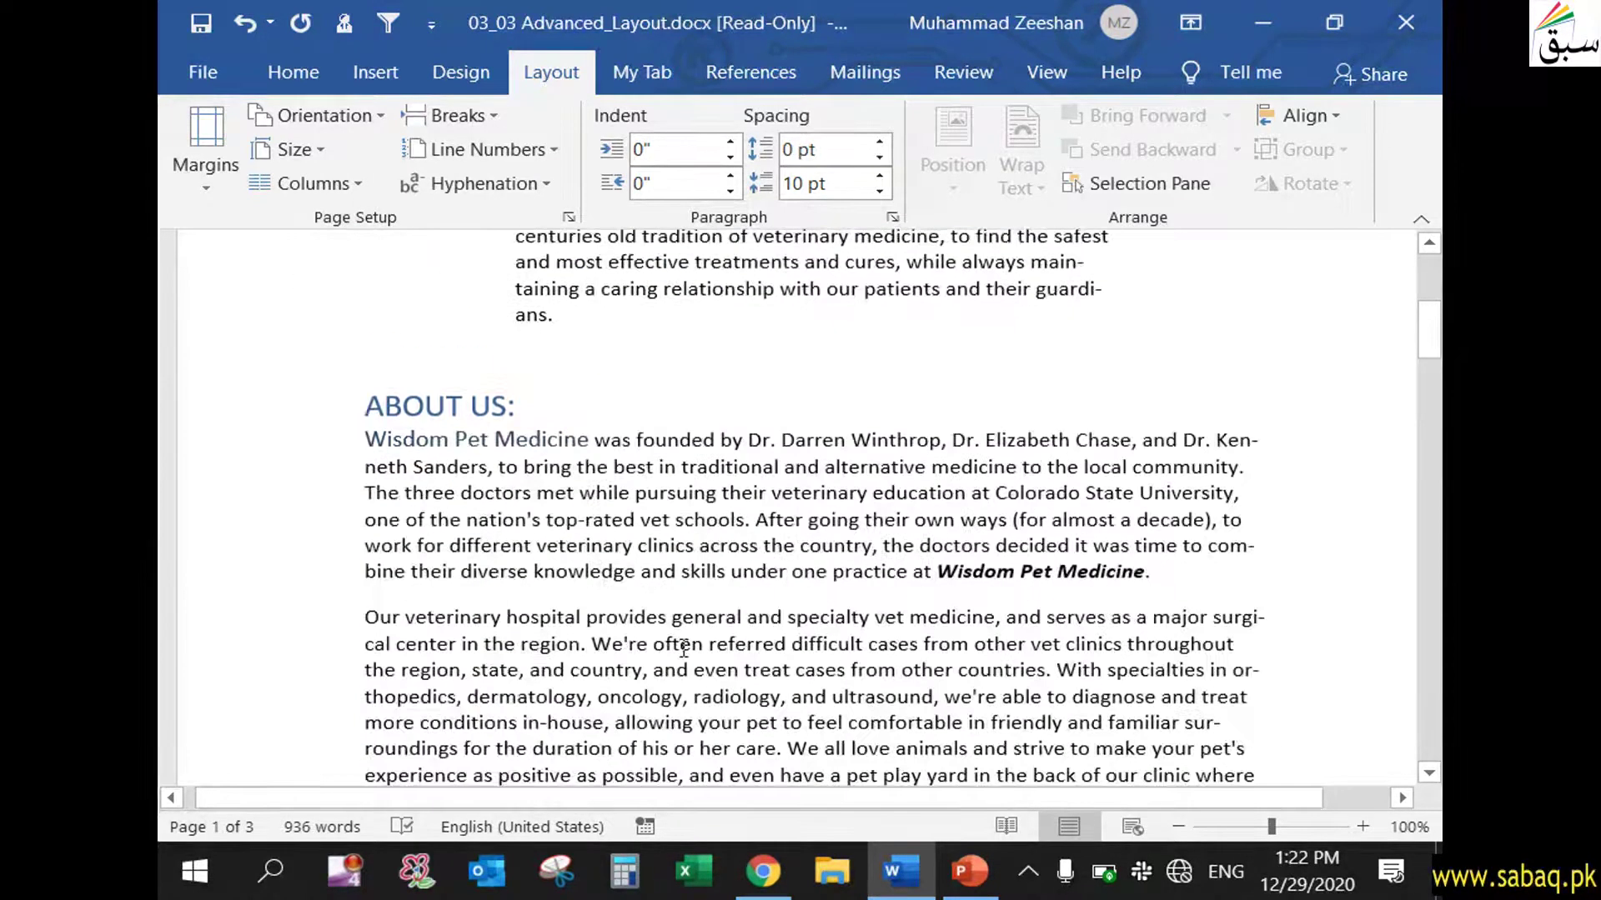
click(367, 268)
click(368, 297)
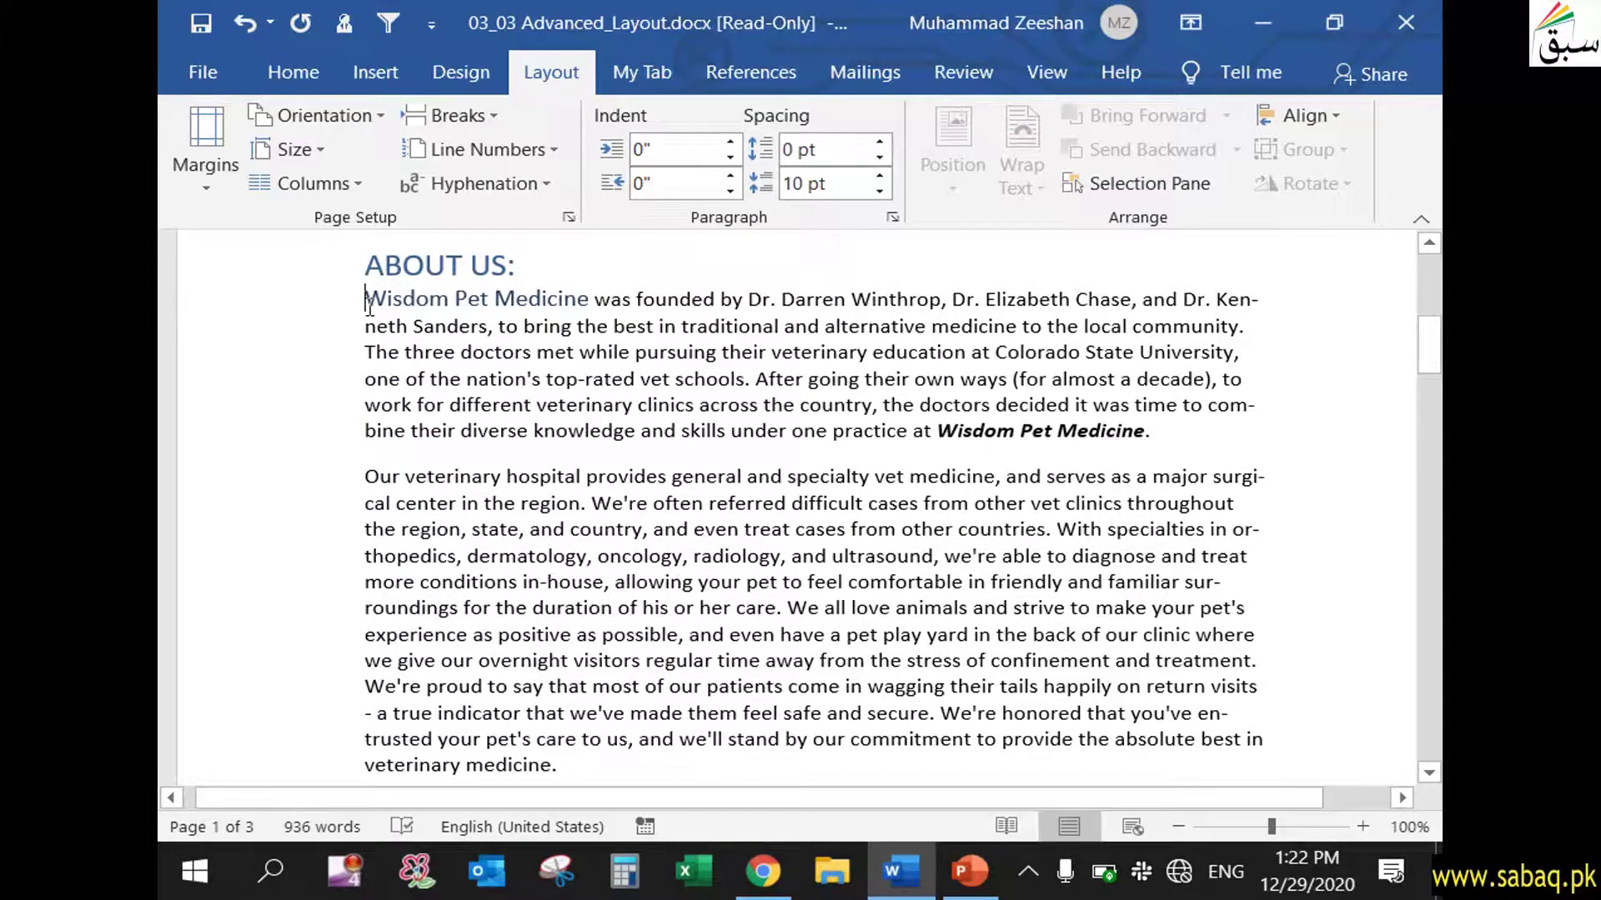
click(1145, 442)
click(366, 478)
drag(368, 480, 559, 763)
scroll(567, 750, down, 3)
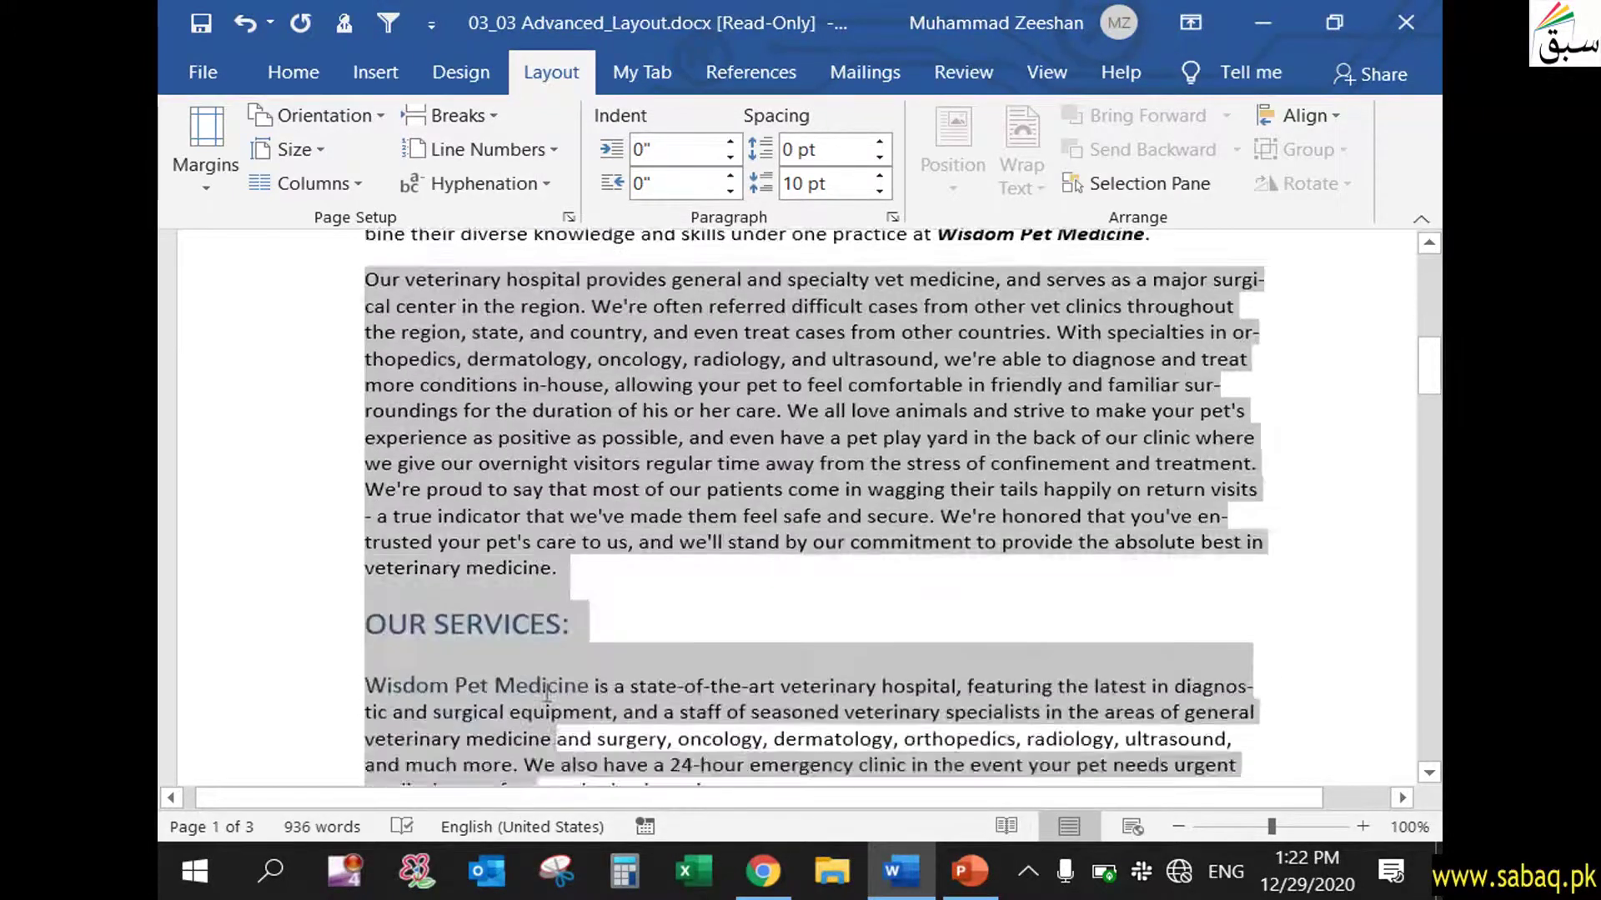
drag(576, 556, 365, 265)
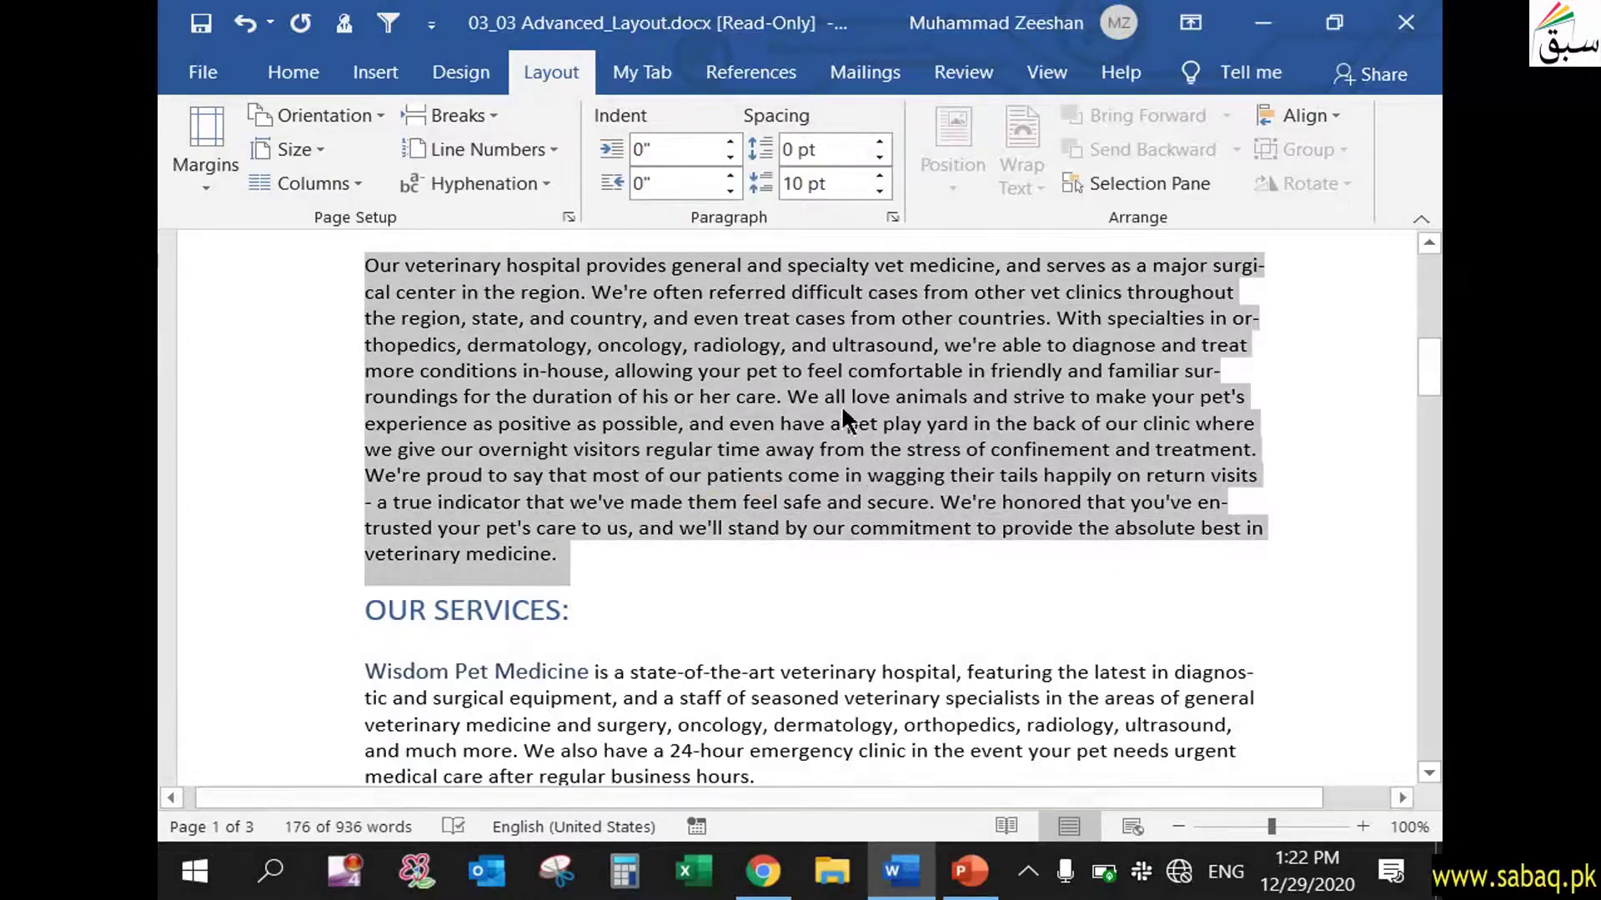
click(611, 583)
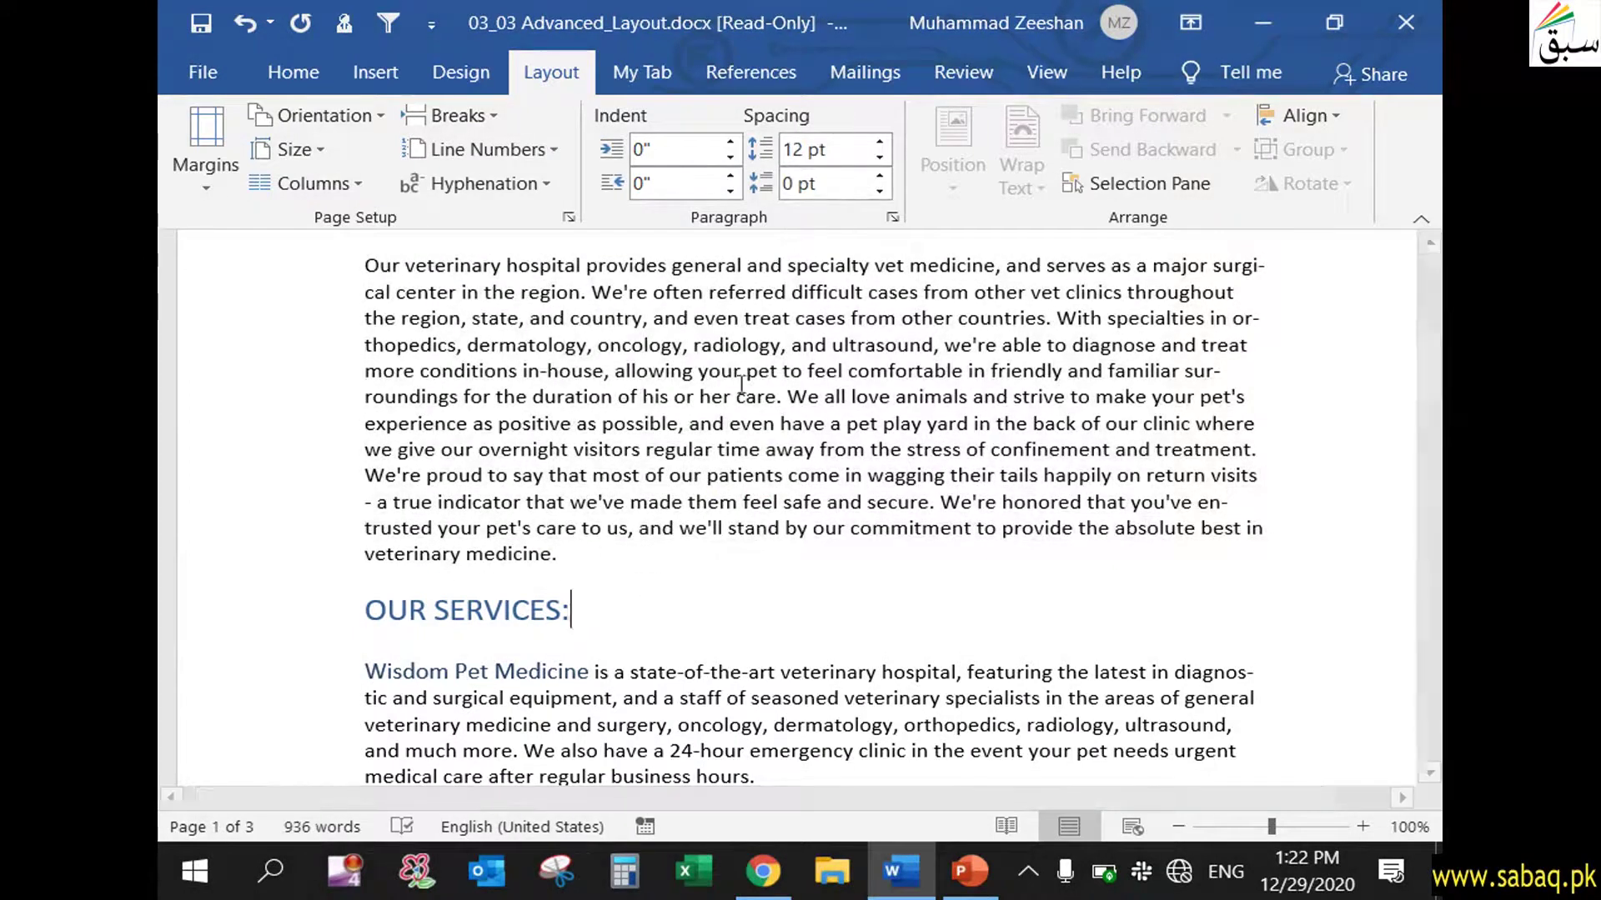
scroll(607, 608, down, 1)
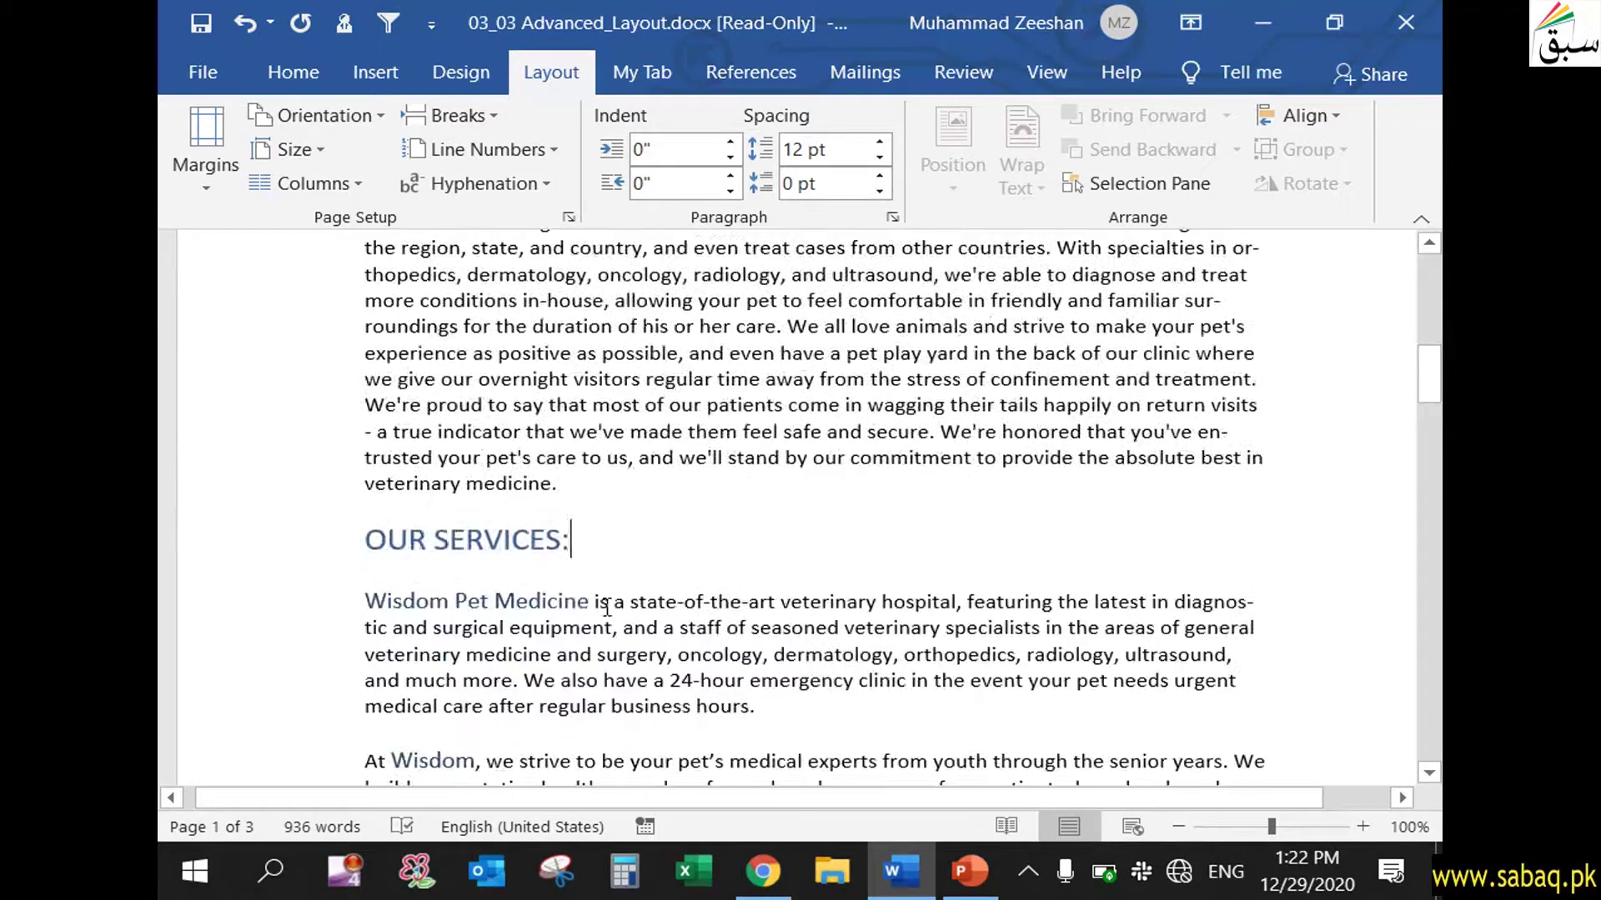
click(570, 540)
scroll(819, 369, up, 9)
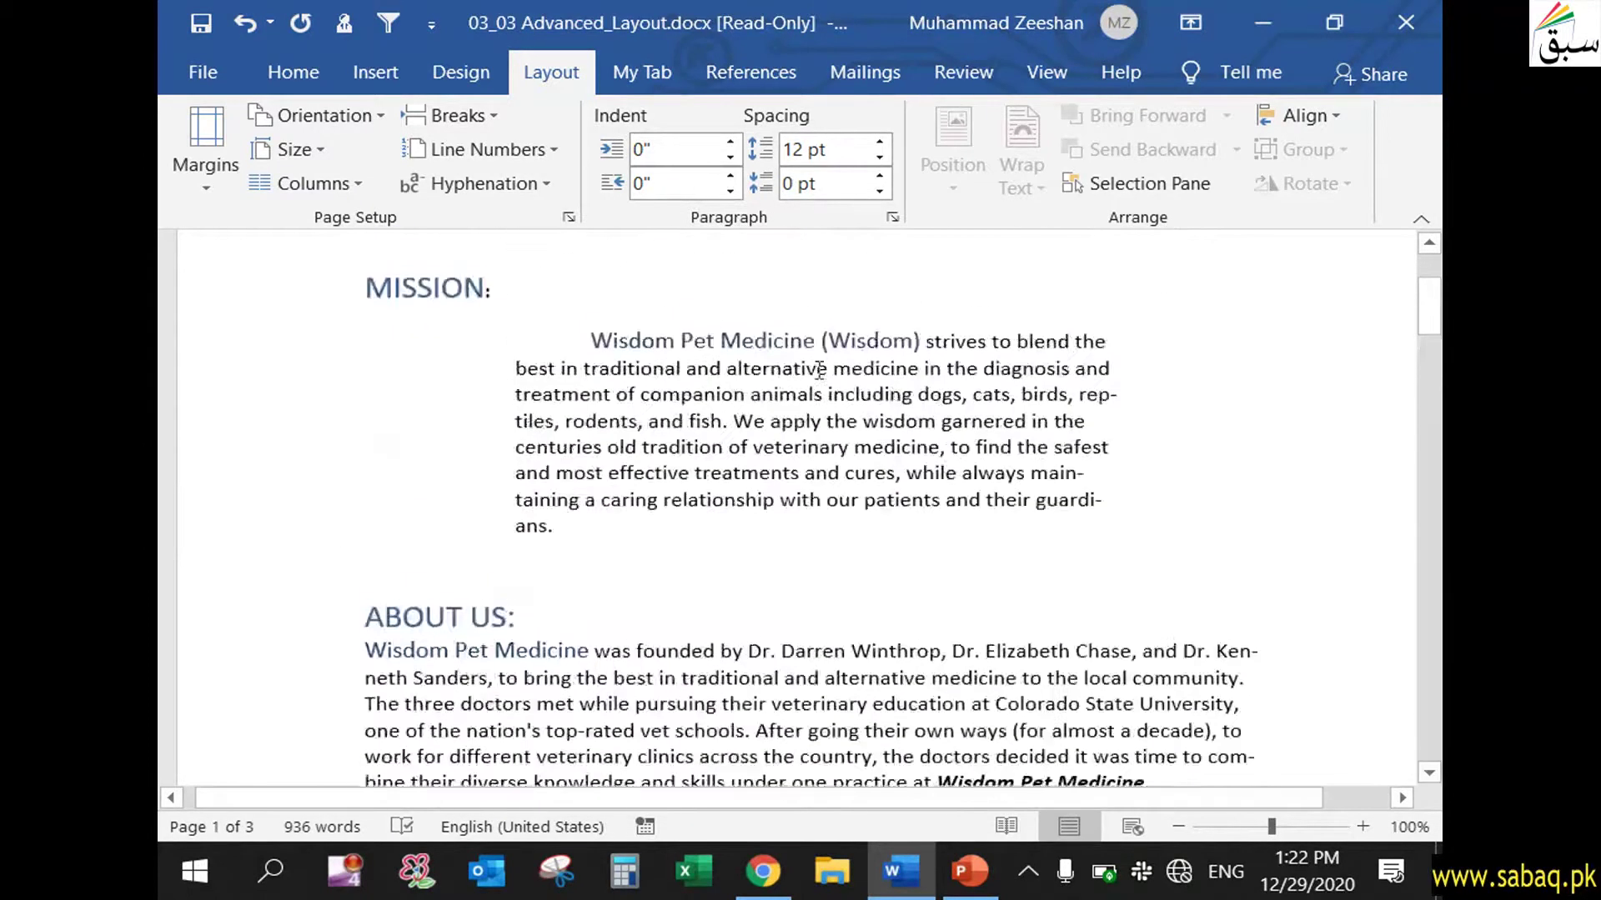
scroll(809, 416, up, 3)
scroll(776, 416, down, 5)
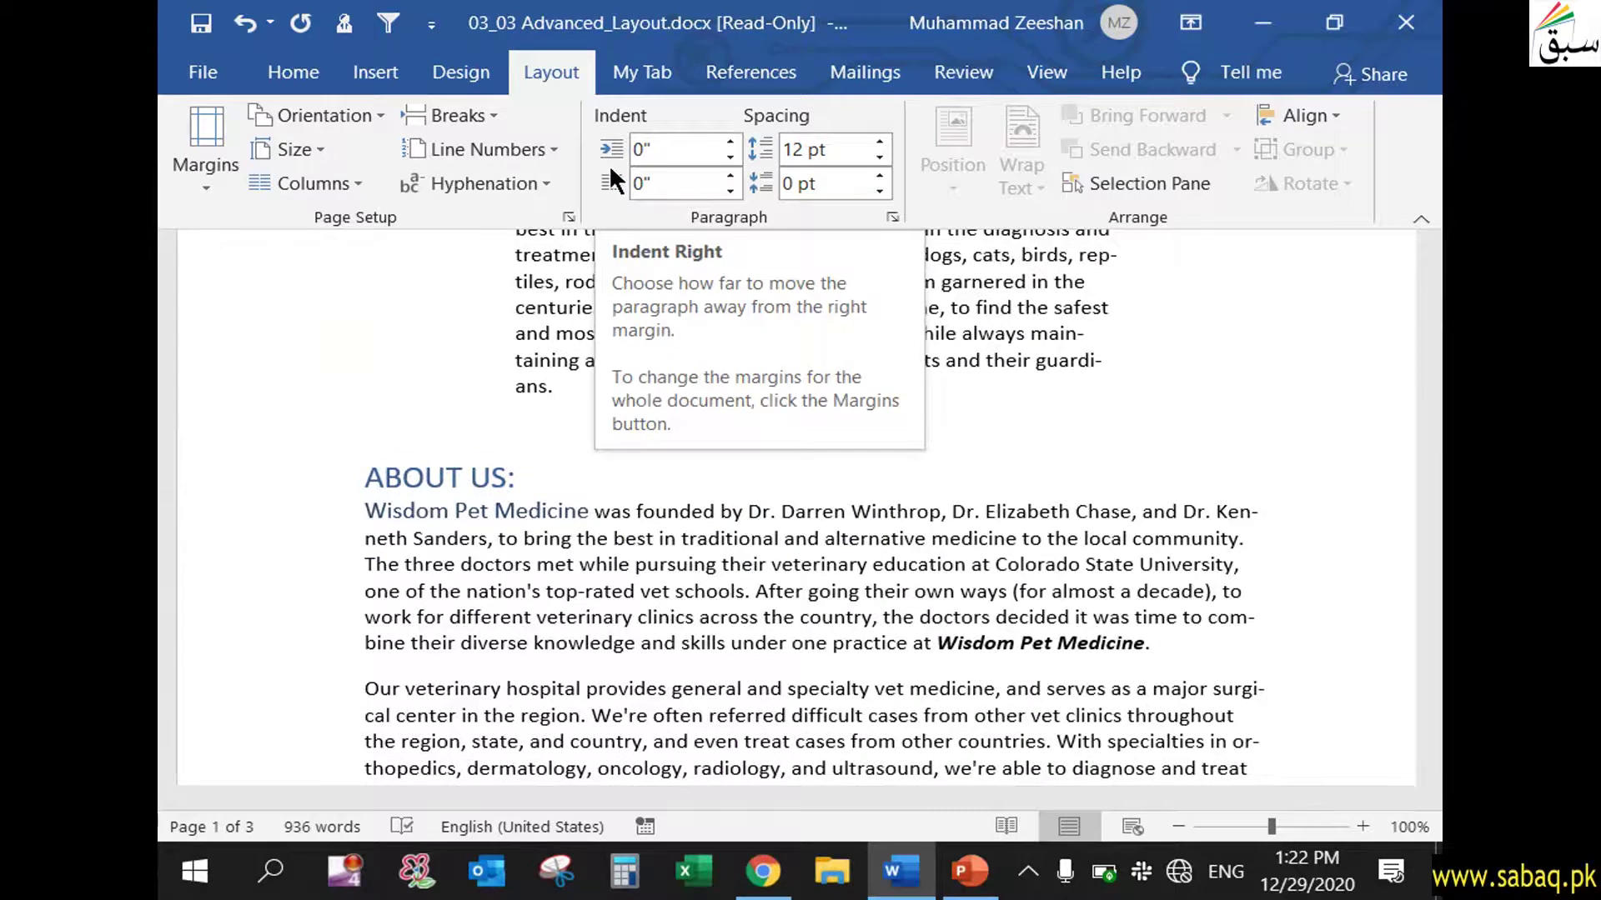
click(890, 215)
drag(637, 28, 563, 28)
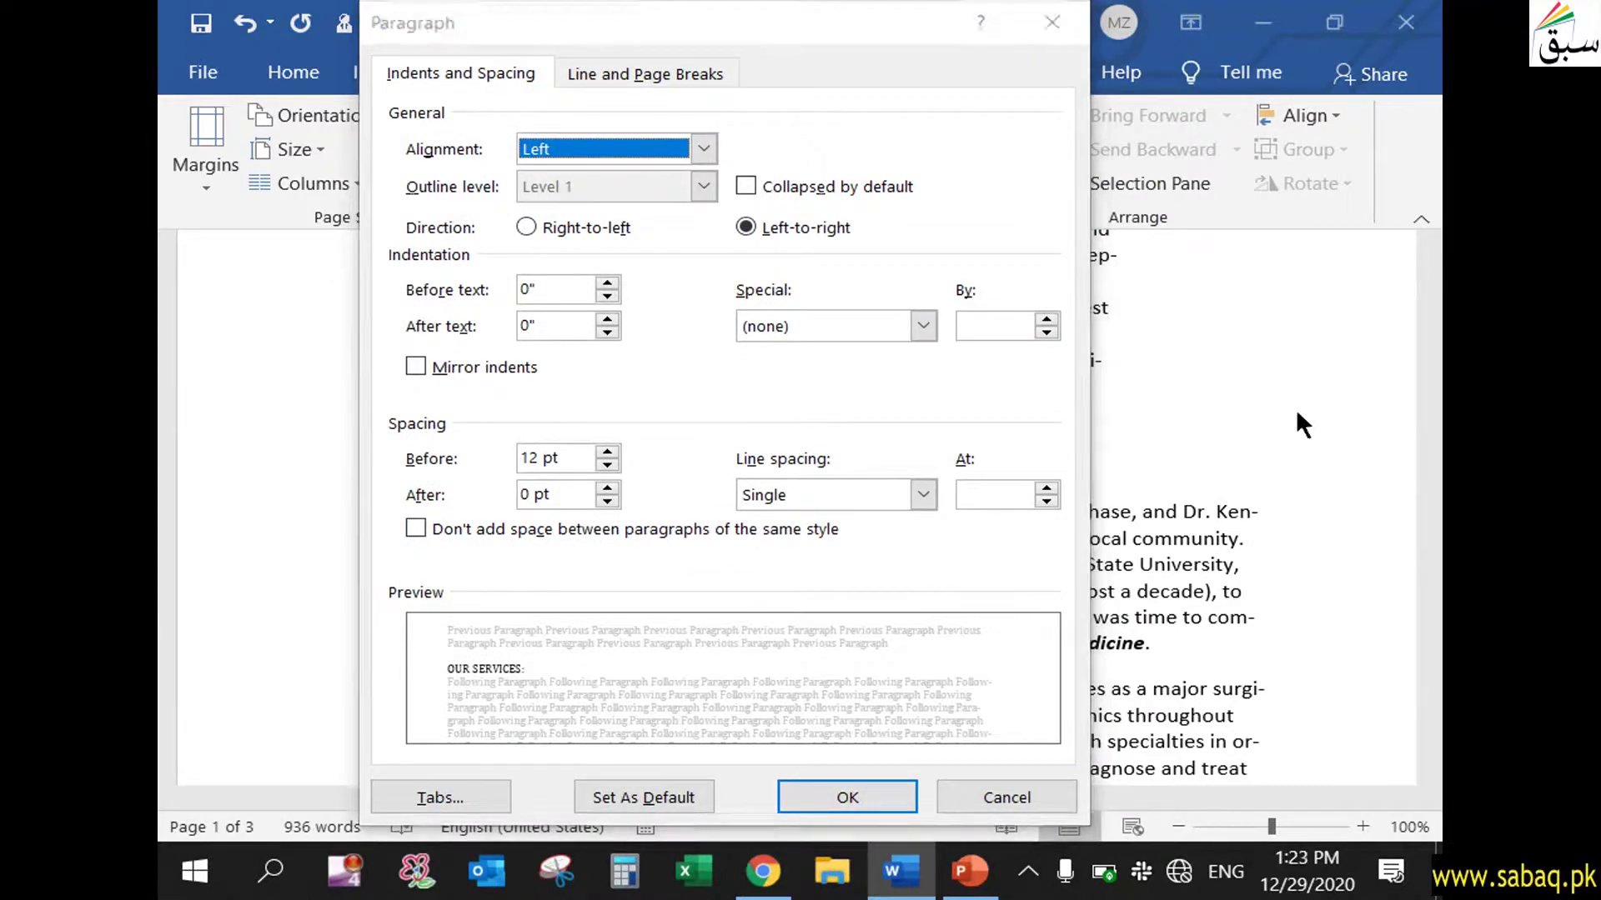
click(1042, 809)
Open the Paragraph settings for the whole MISSION paragraph and choose Left alignment and the Body Text outline level
scroll(847, 508, up, 3)
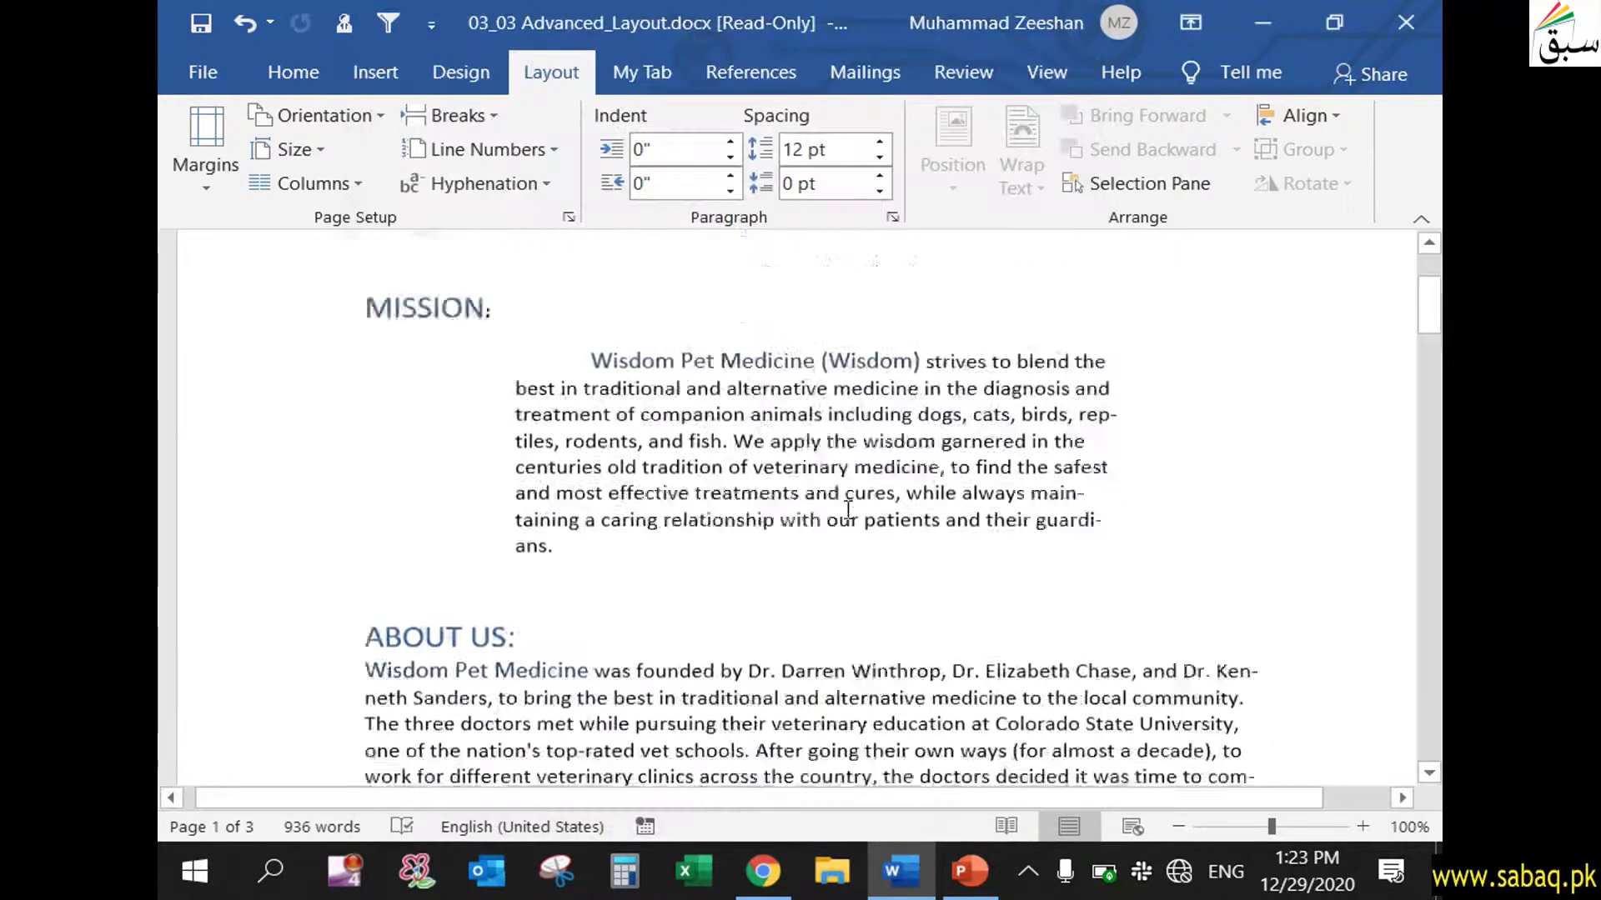
drag(611, 430, 1073, 582)
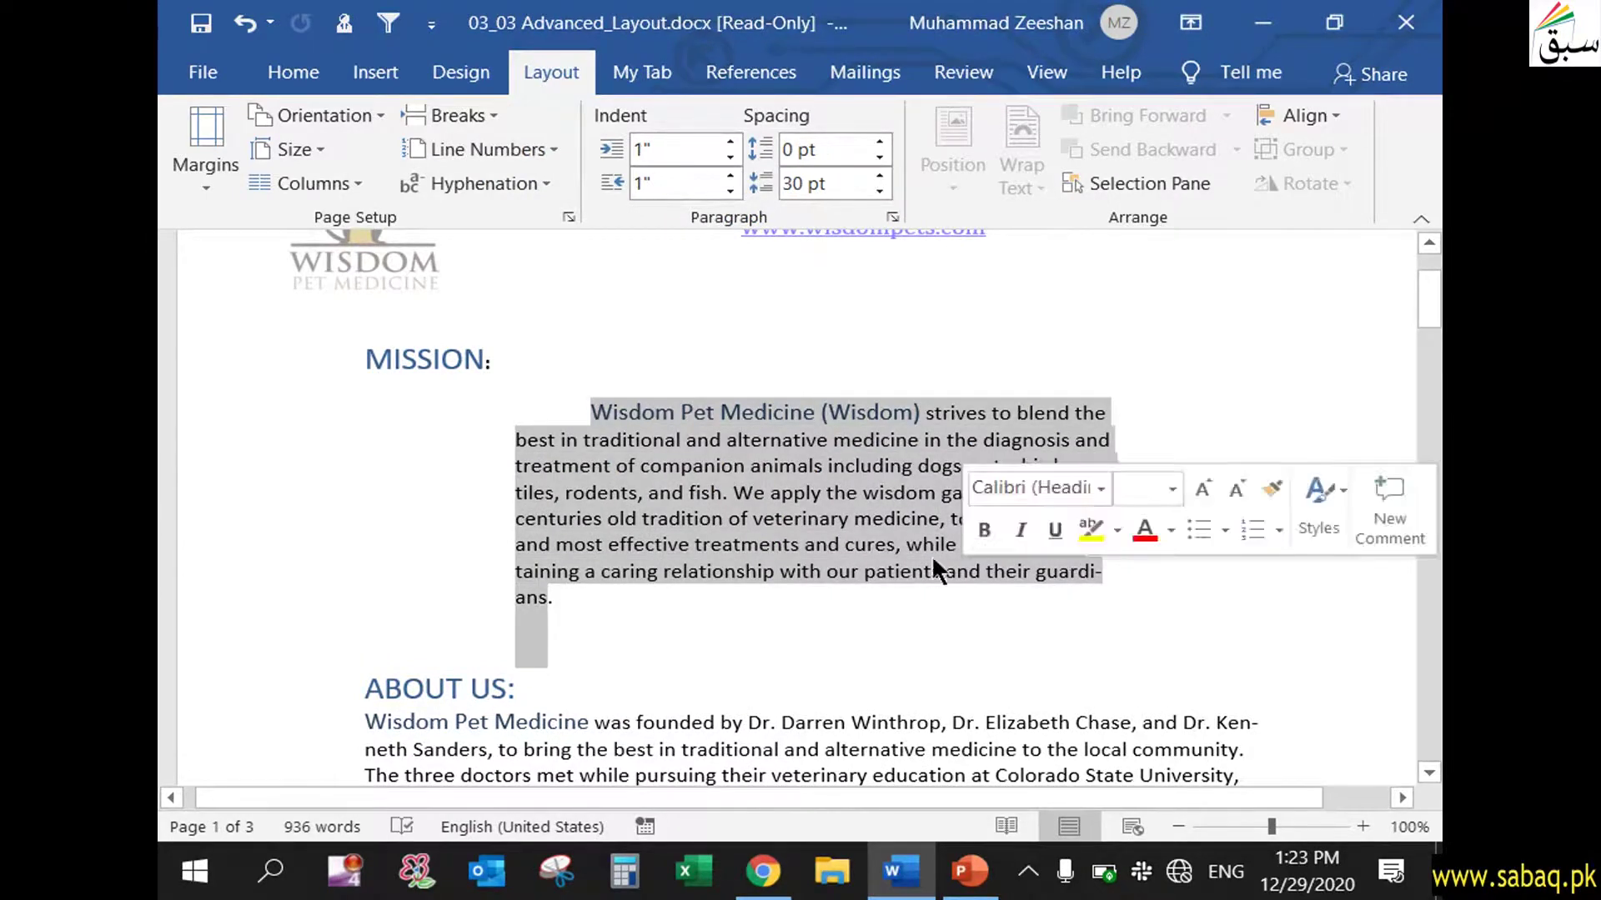
click(896, 216)
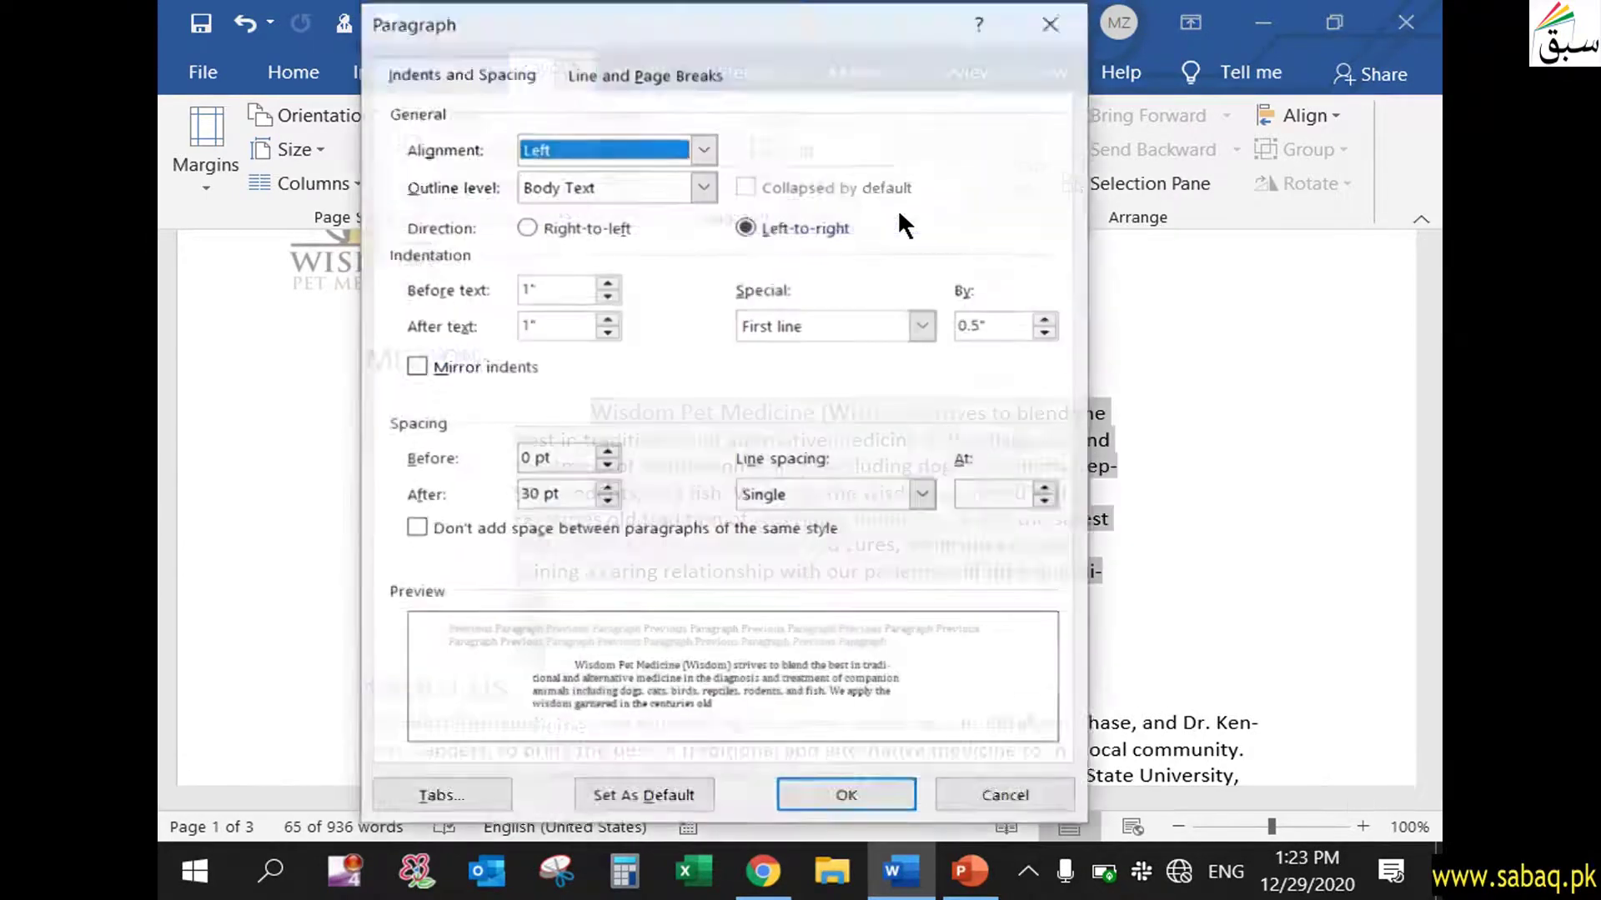
drag(619, 27, 635, 33)
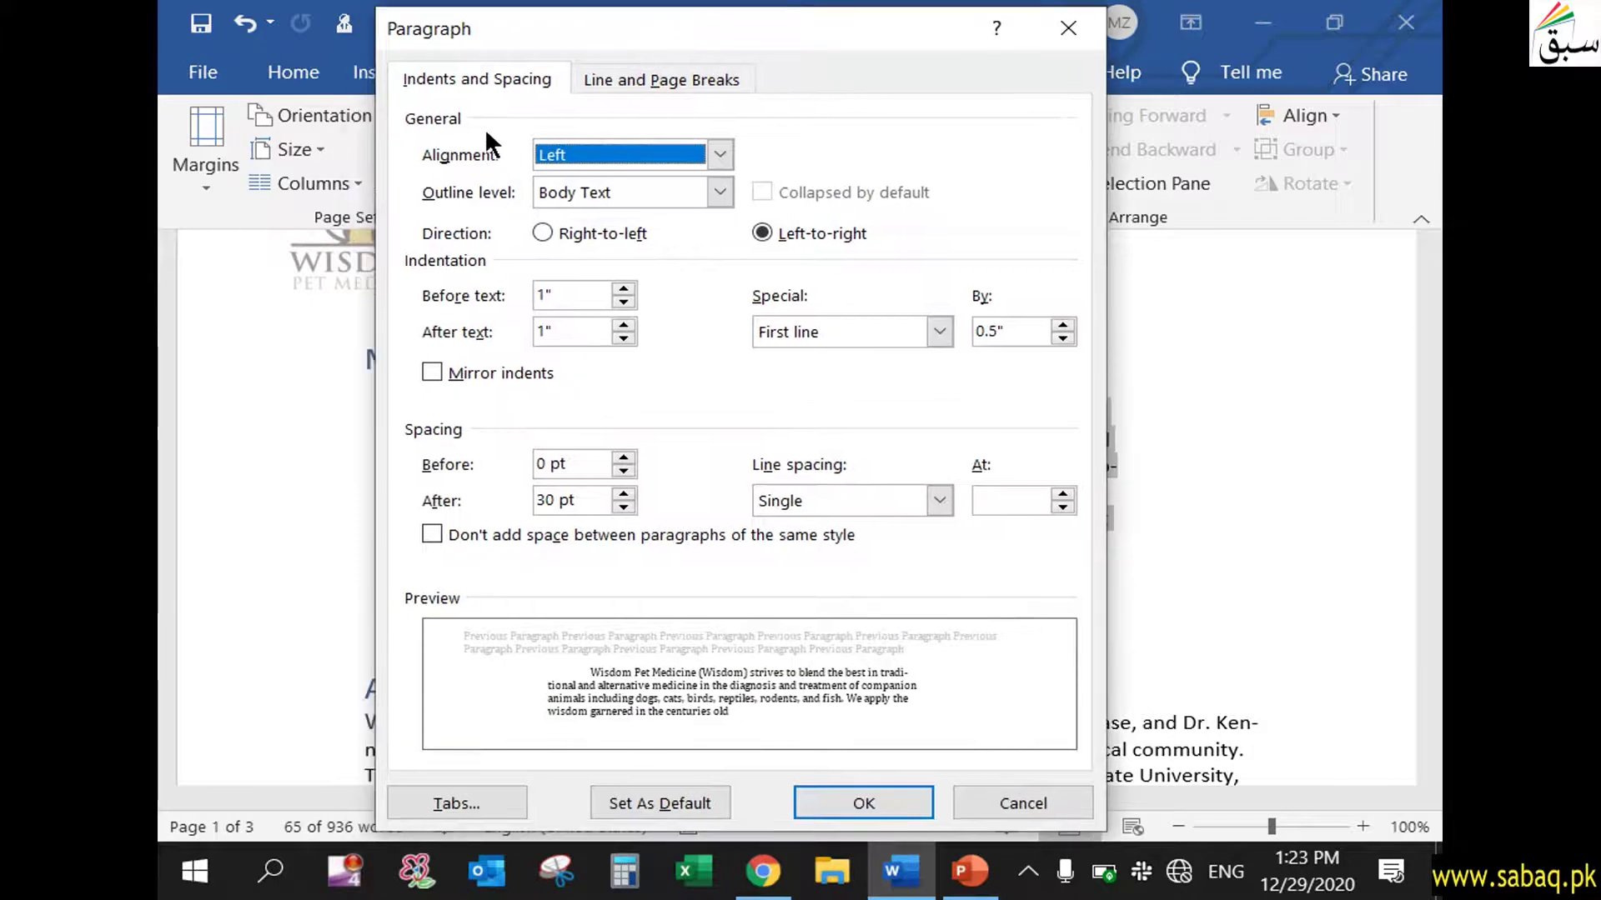
click(719, 156)
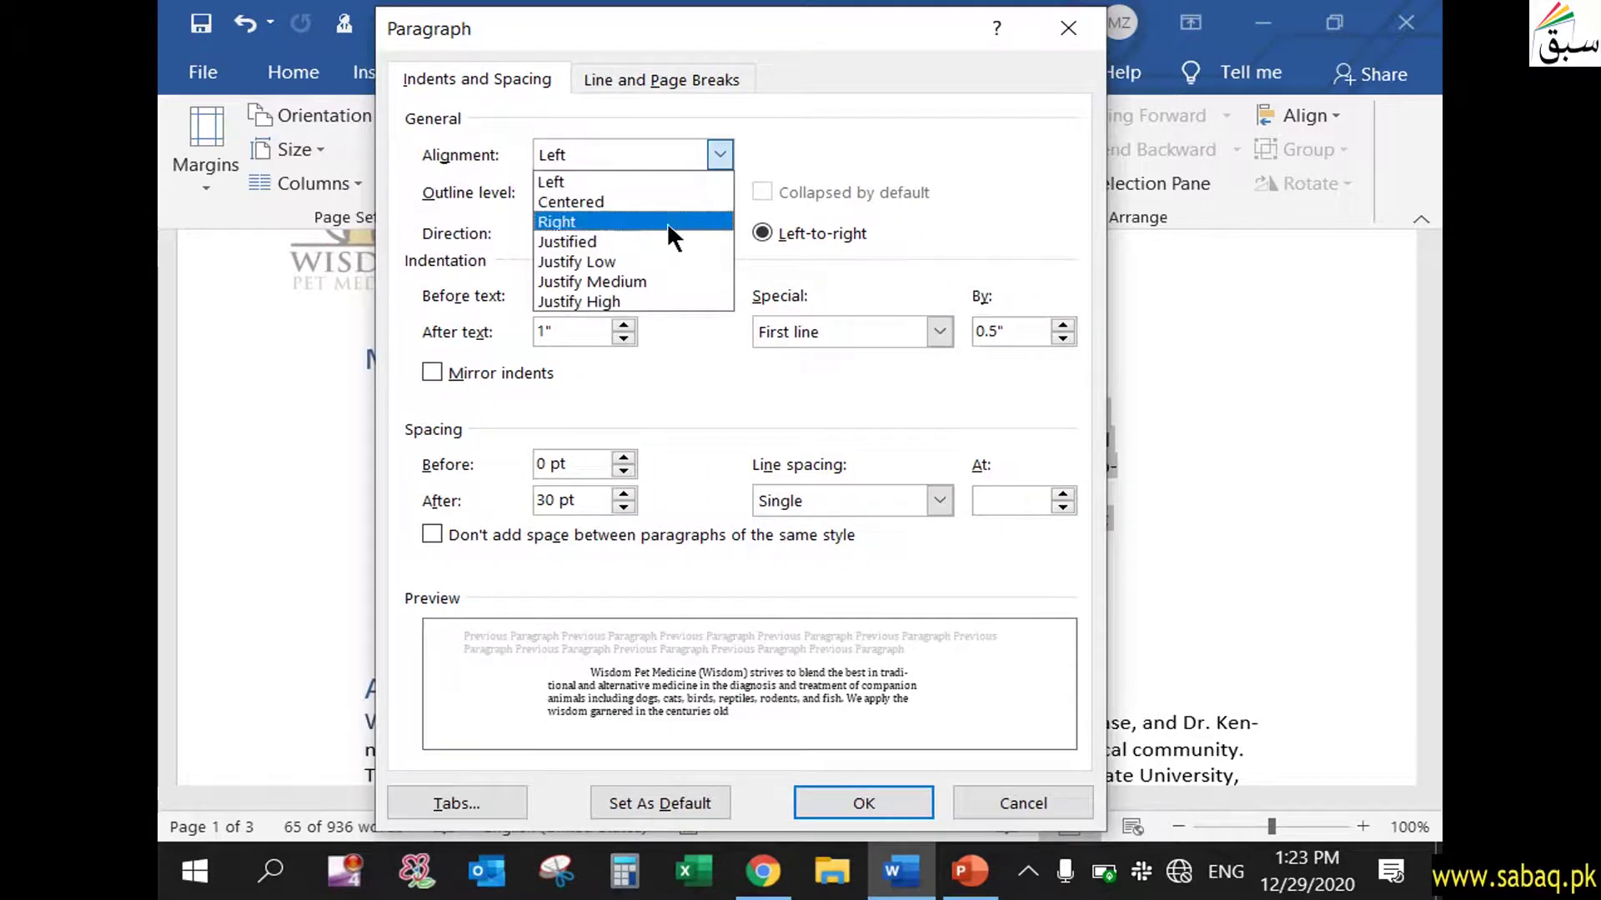
click(637, 182)
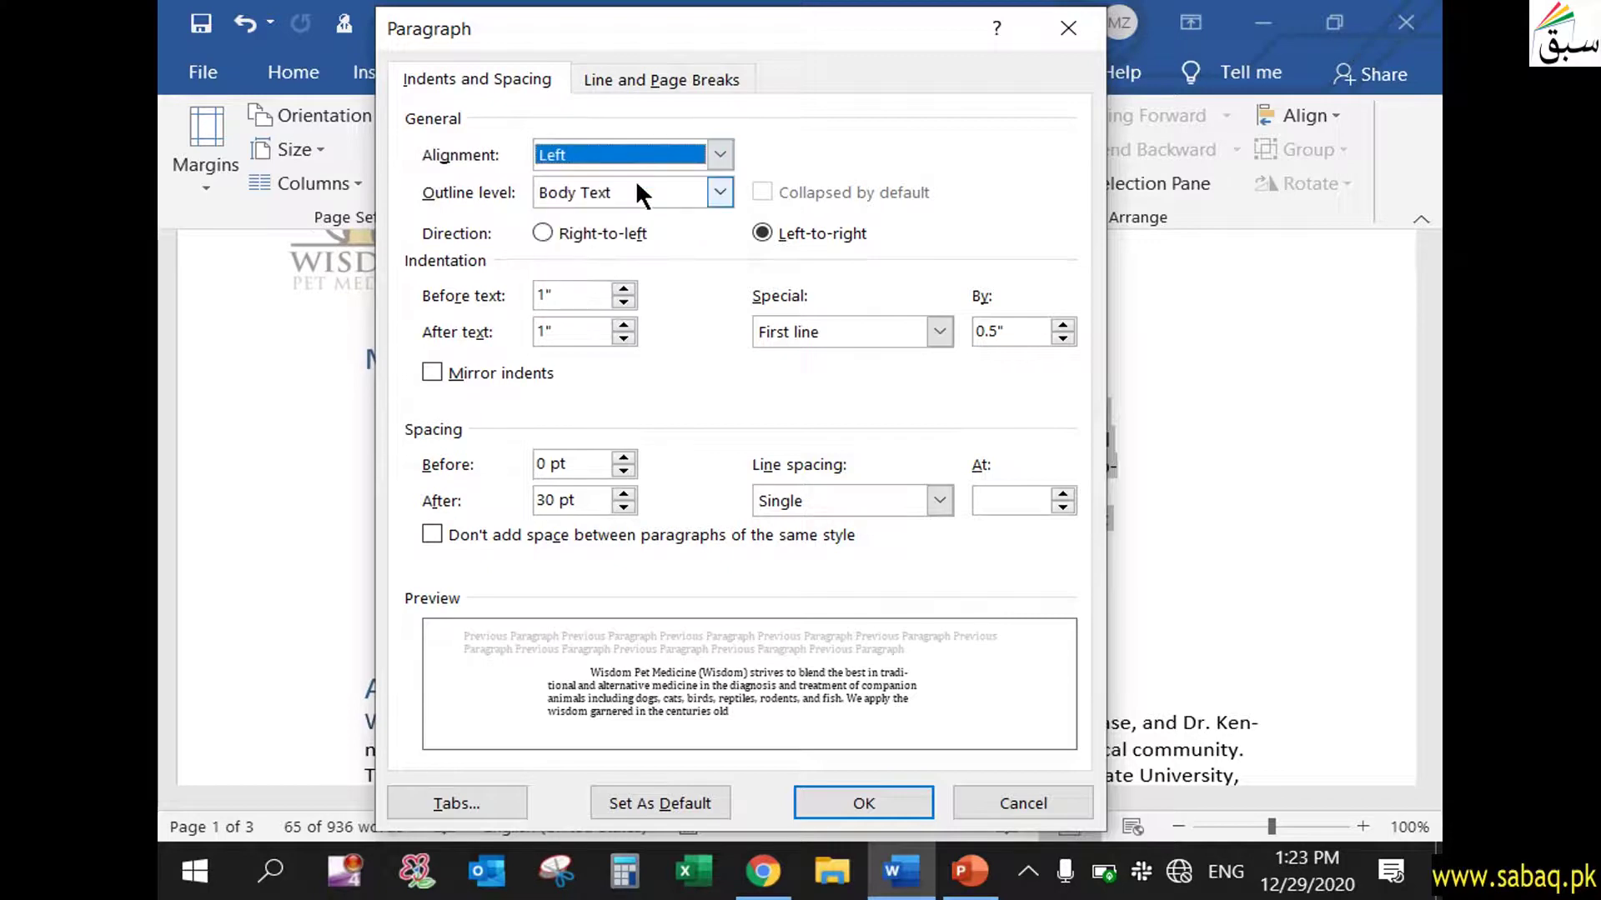
click(722, 185)
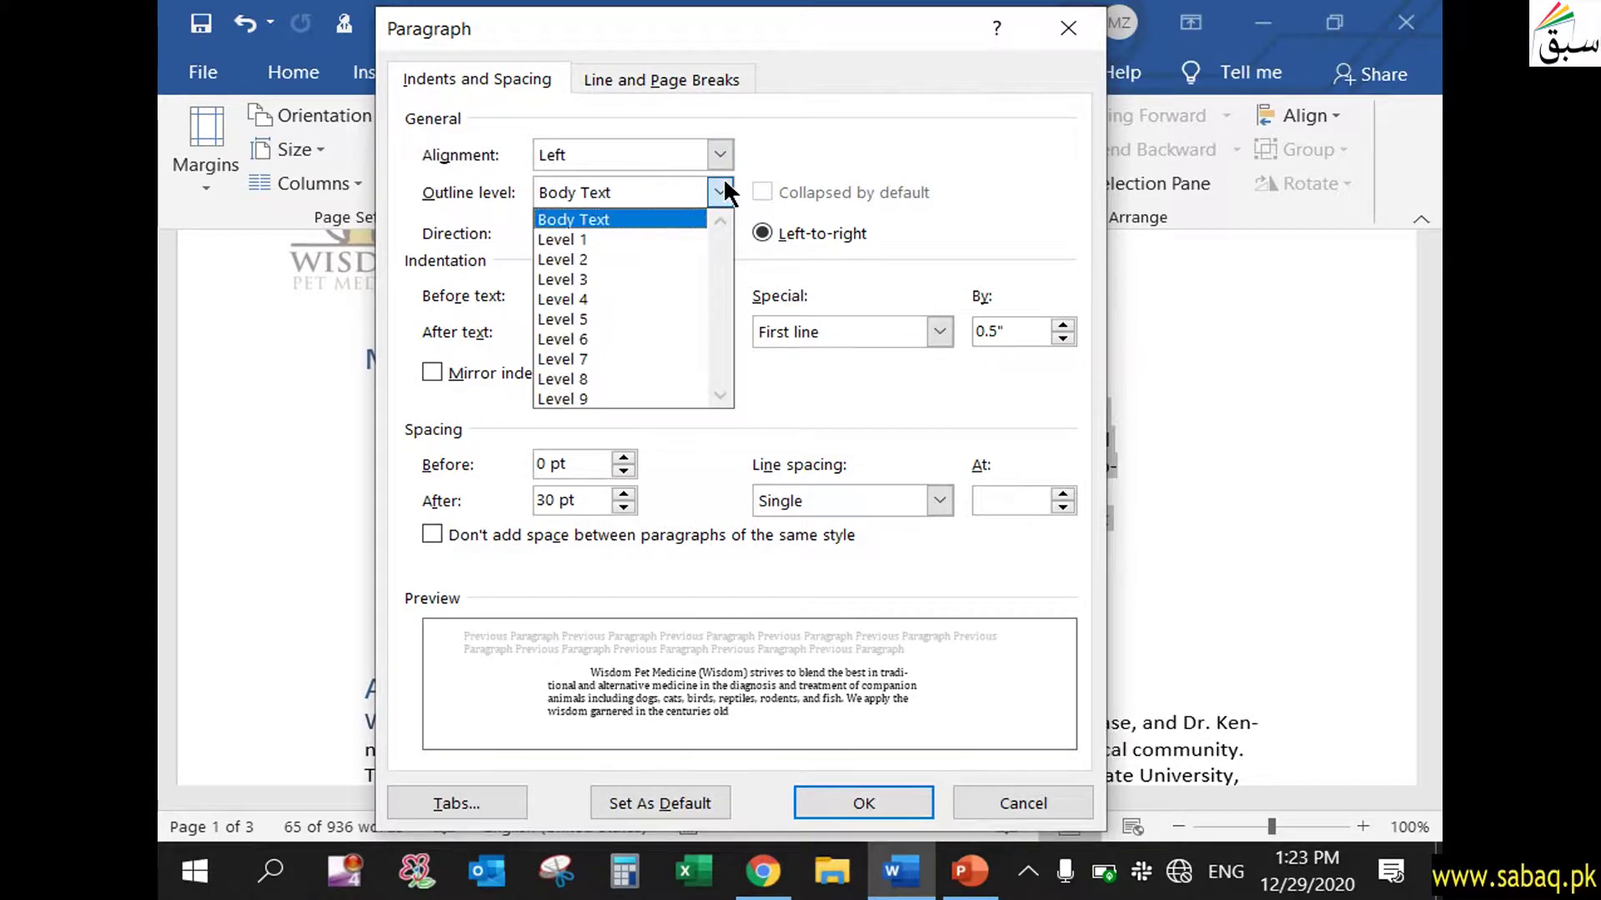
click(690, 218)
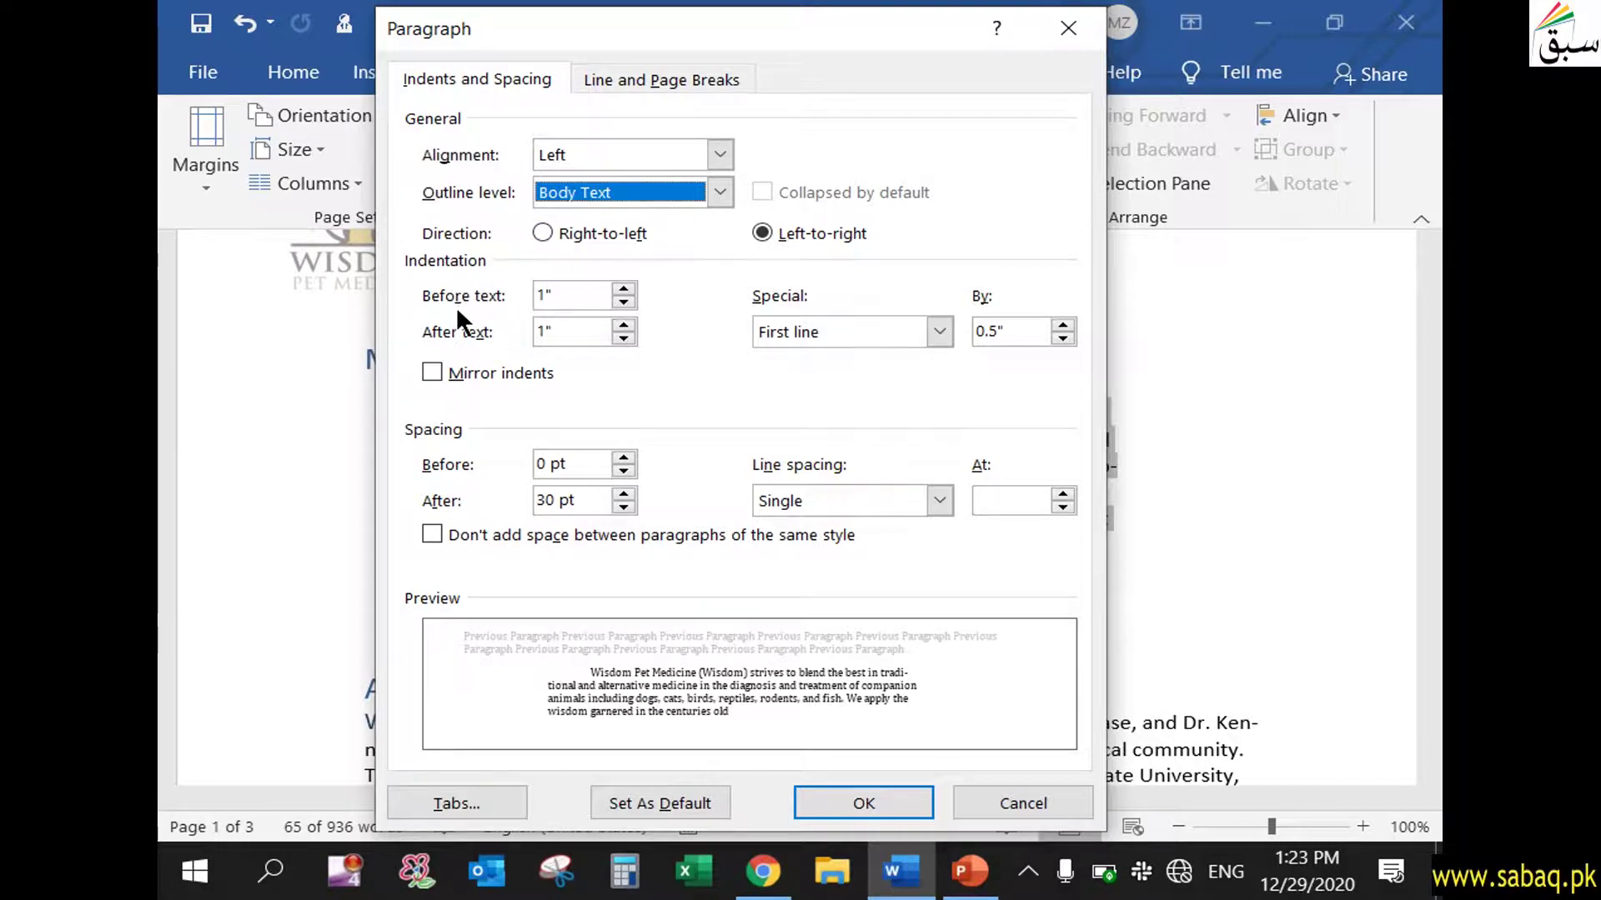
Change the MISSION paragraph's special indentation to Hanging
click(588, 300)
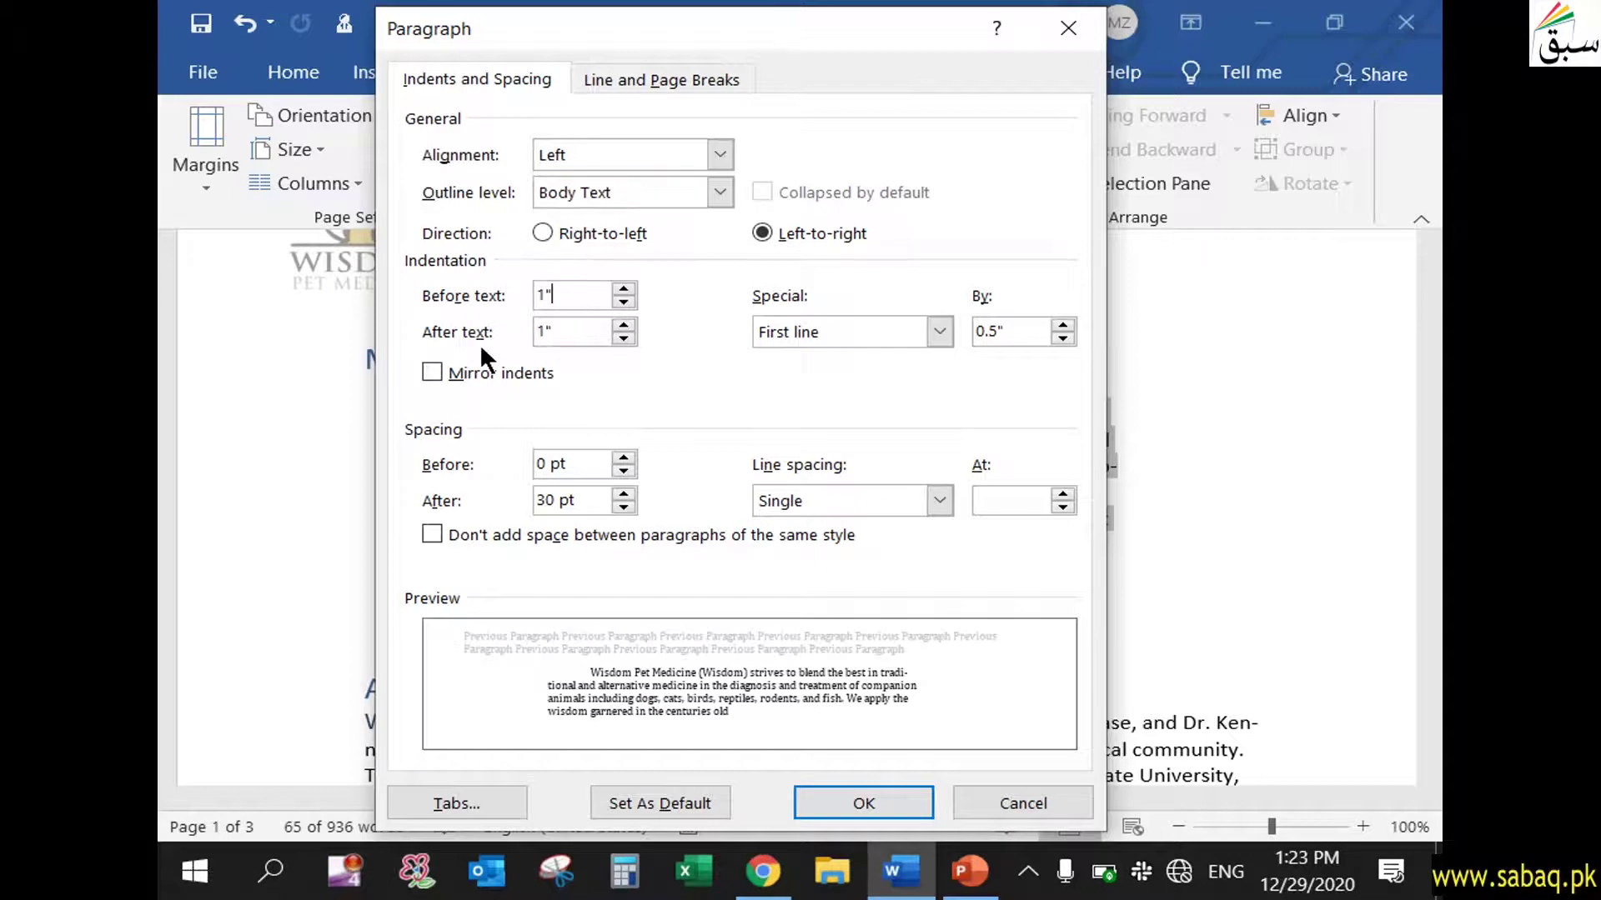
click(940, 332)
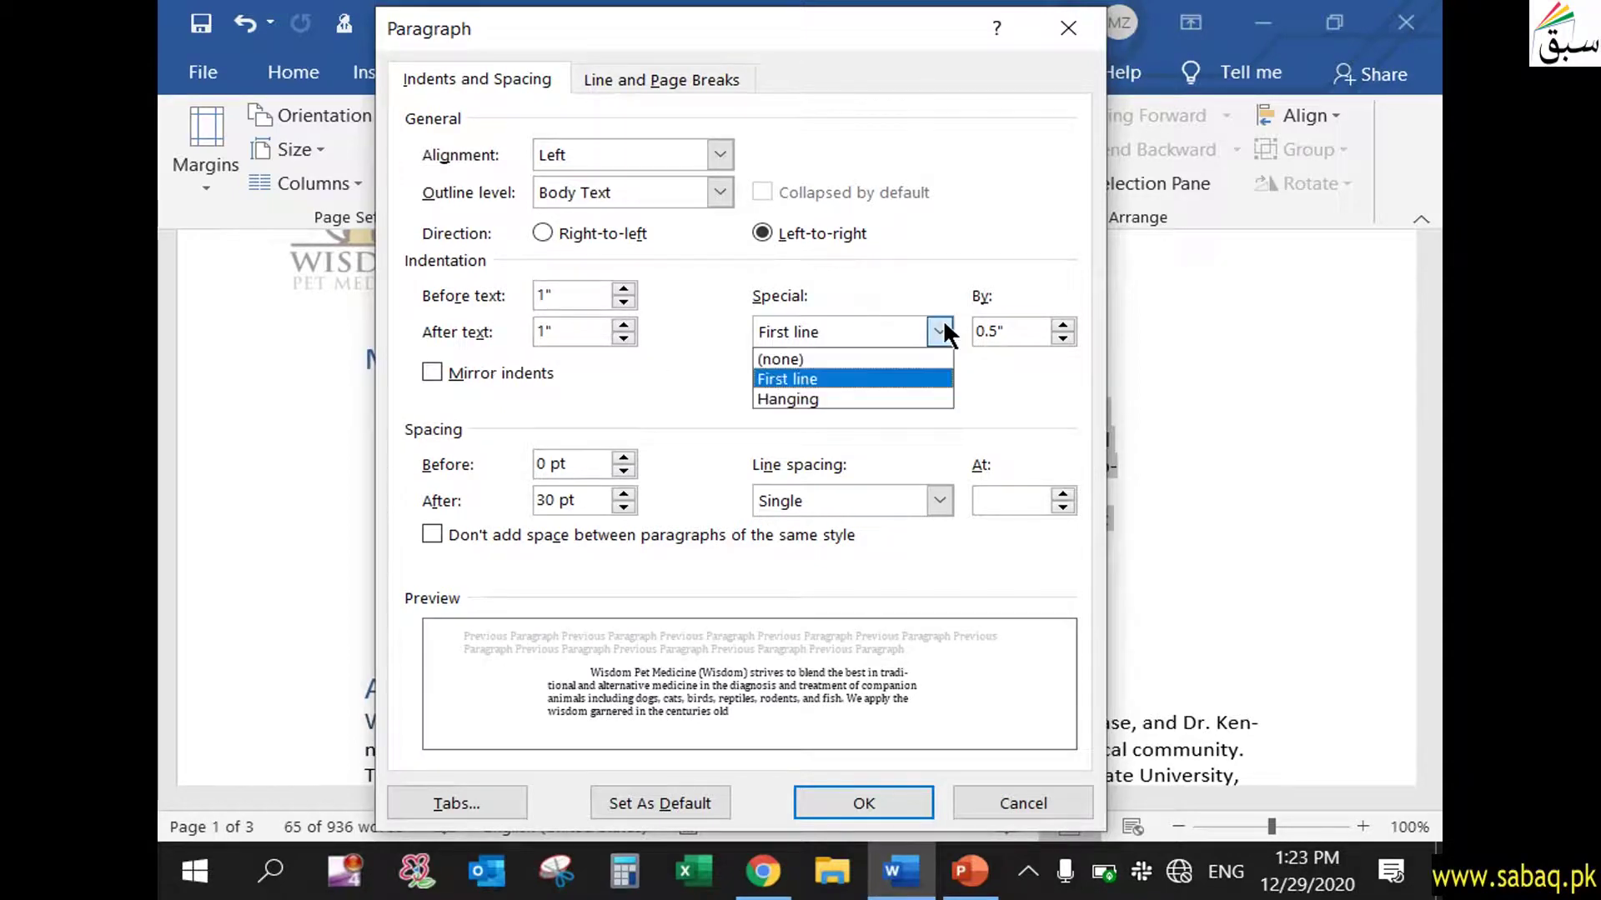
click(906, 377)
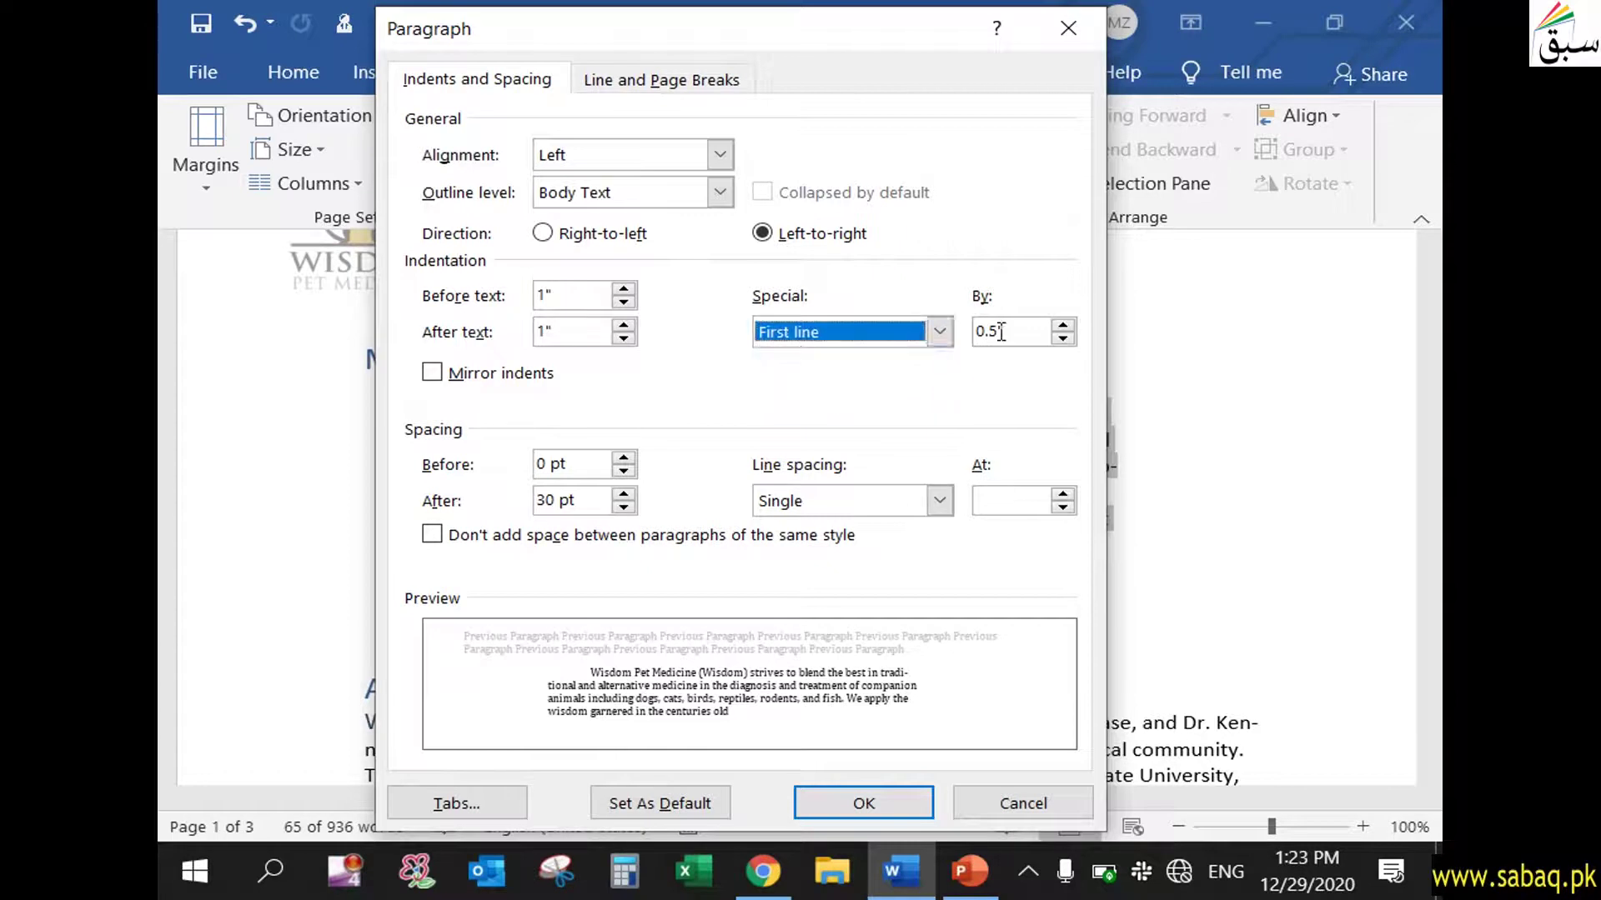
click(1000, 331)
click(948, 330)
click(907, 386)
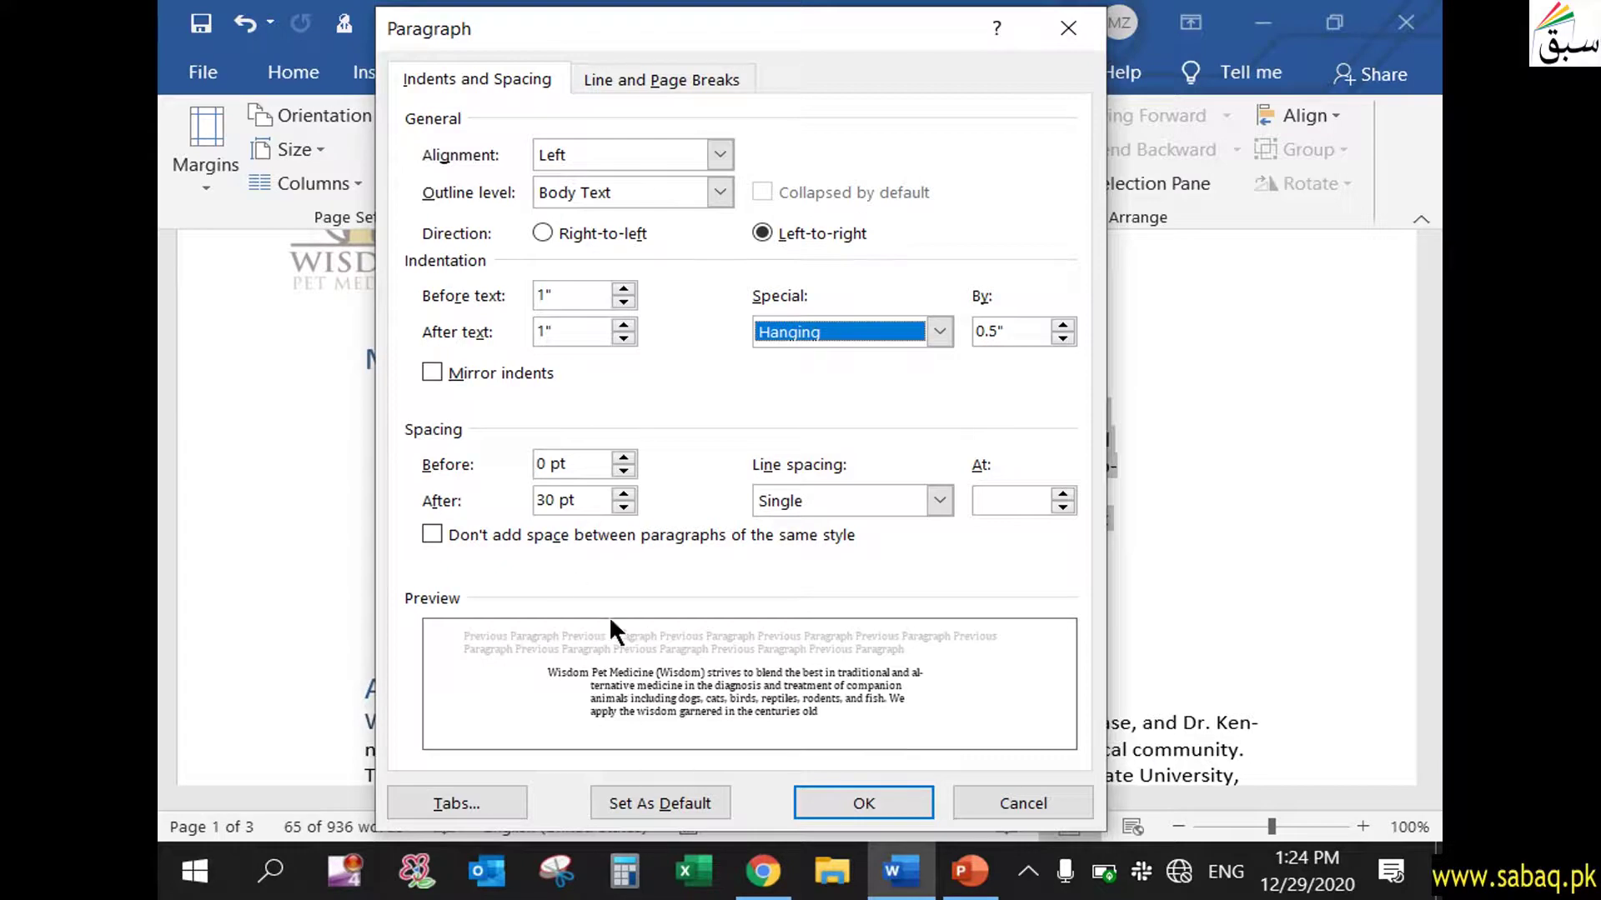
Set the MISSION paragraph's indentation before text and after text to 0"
click(543, 294)
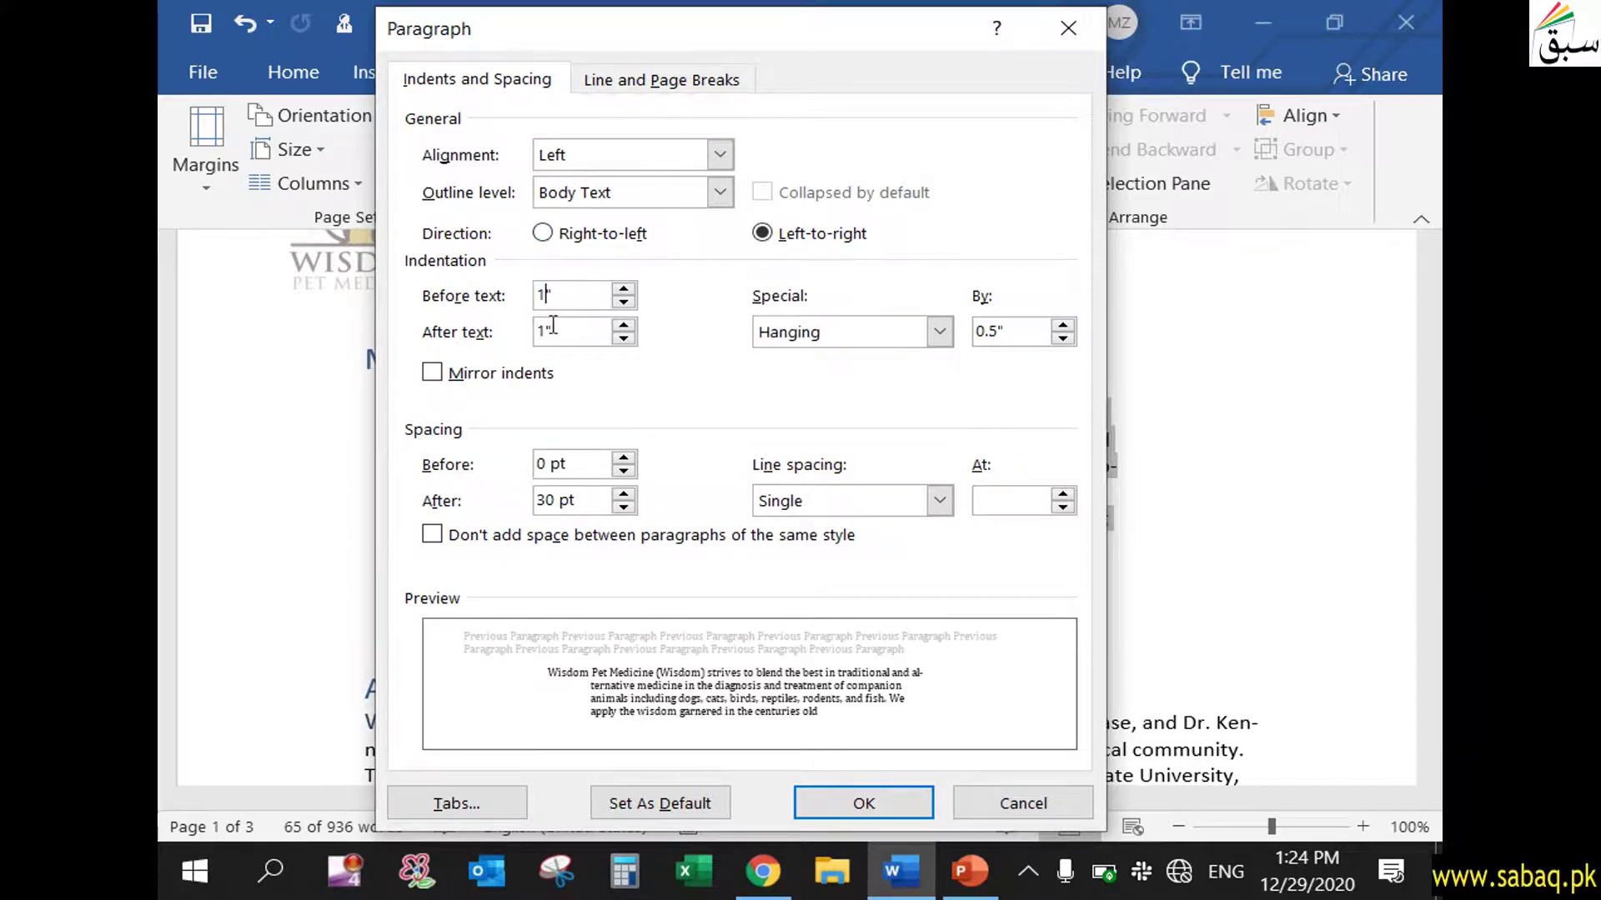
key(BackSpace)
text(0)
click(543, 332)
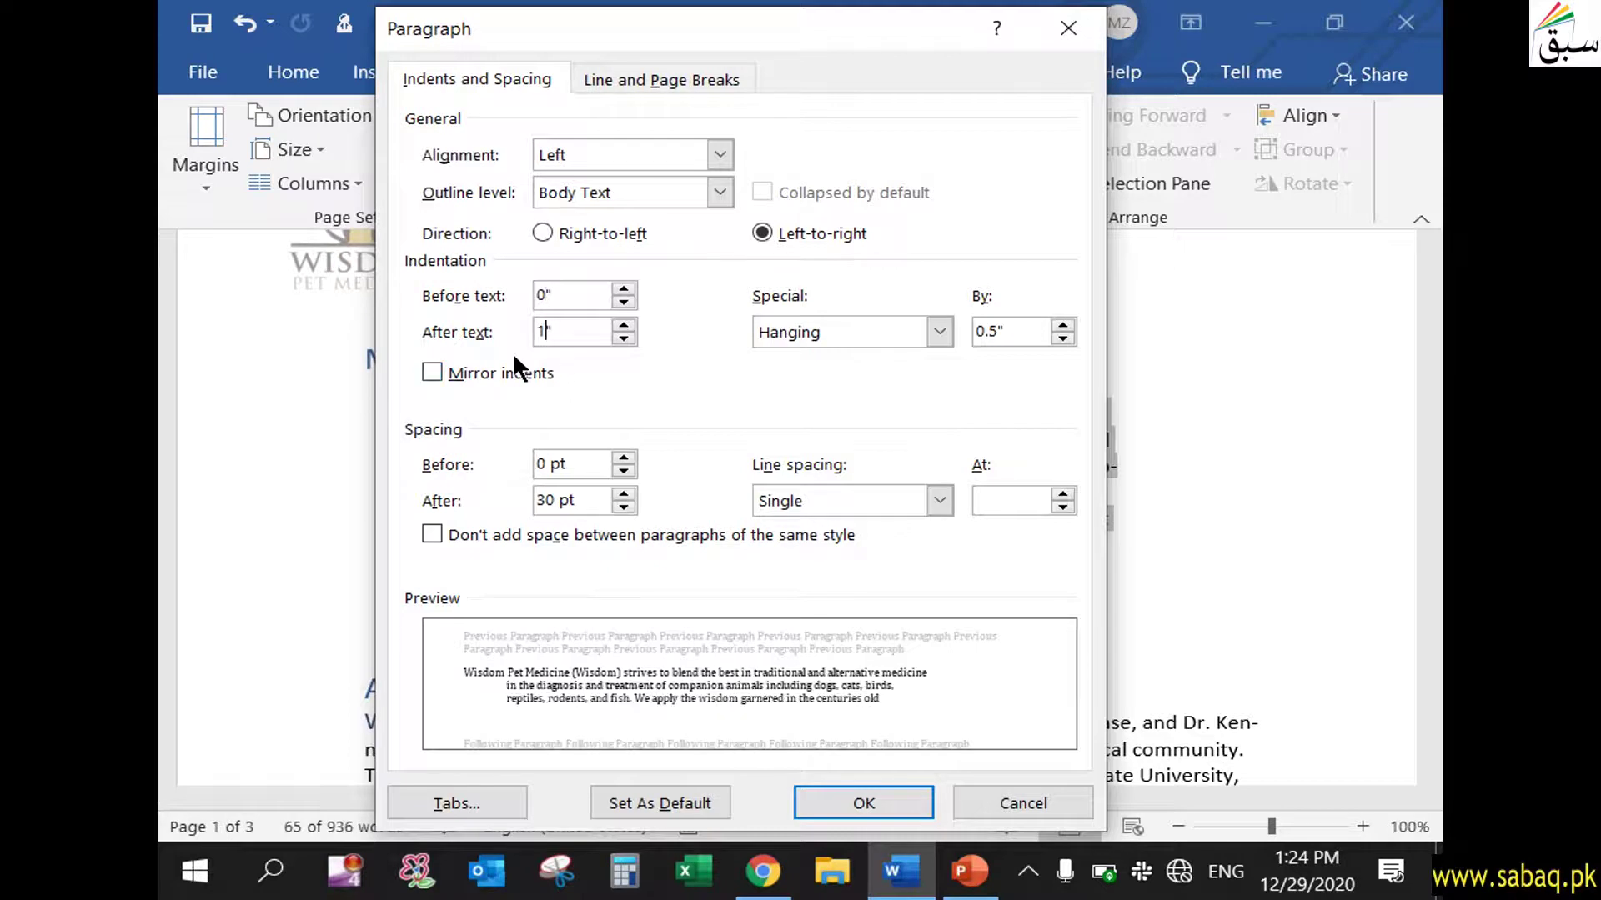
key(BackSpace)
text(0)
click(569, 295)
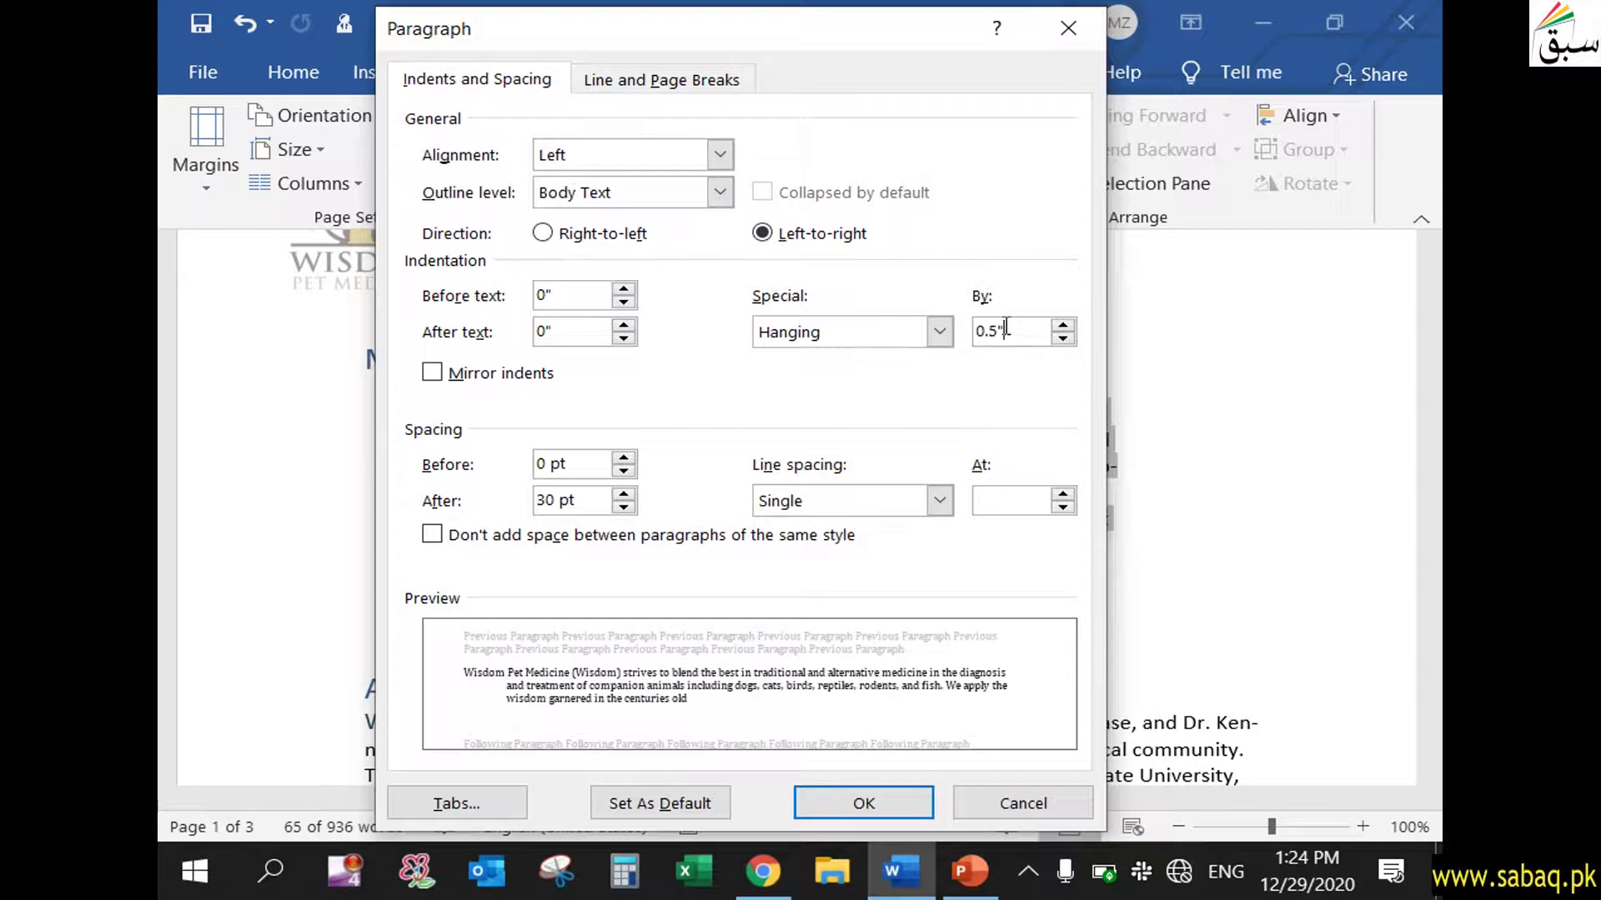
Set the hanging indent amount of the MISSION paragraph to 0"
drag(1007, 327, 975, 335)
text(0)
click(852, 500)
click(899, 332)
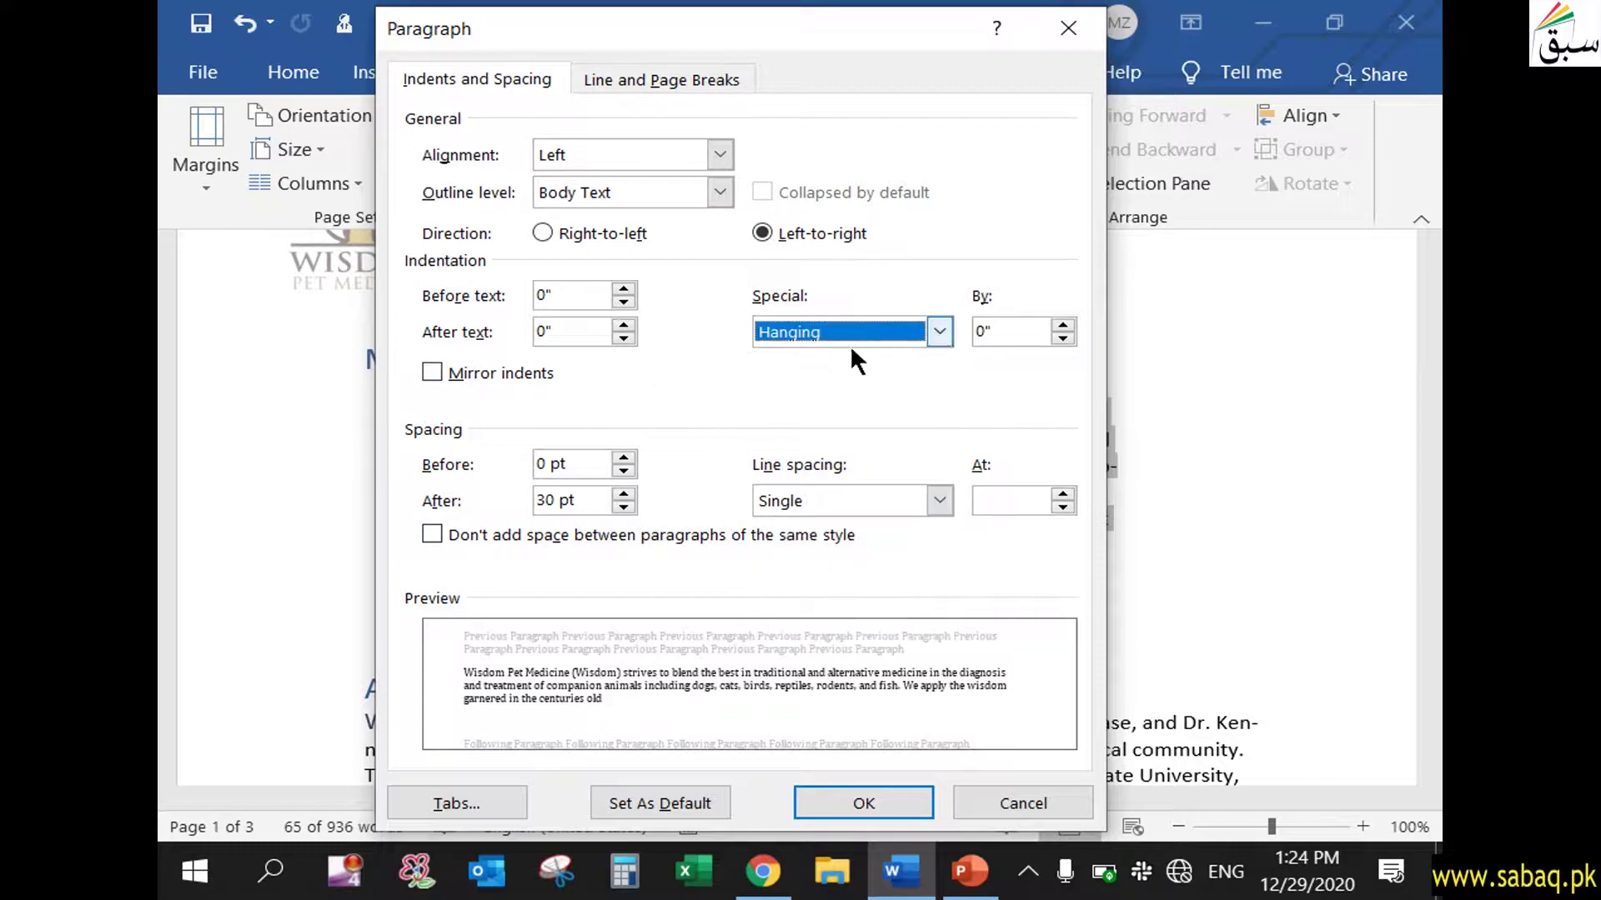
Set the special indentation to First line by 0.5" and apply the settings to the MISSION paragraph
click(940, 331)
click(873, 372)
click(986, 332)
drag(988, 331, 961, 336)
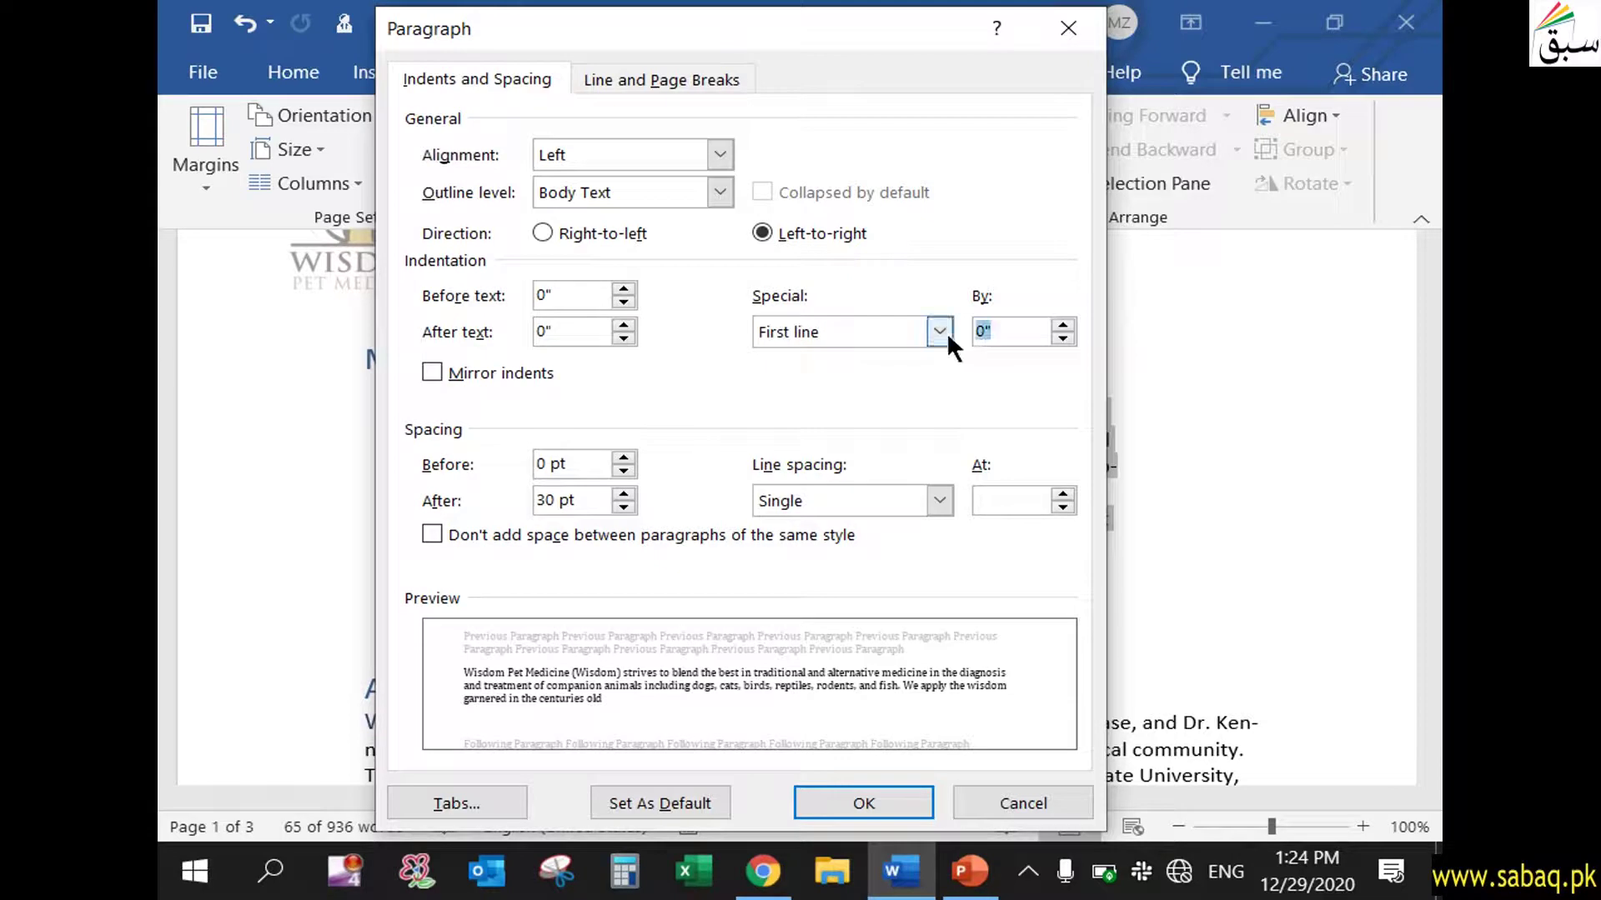
text(0.5)
key(Return)
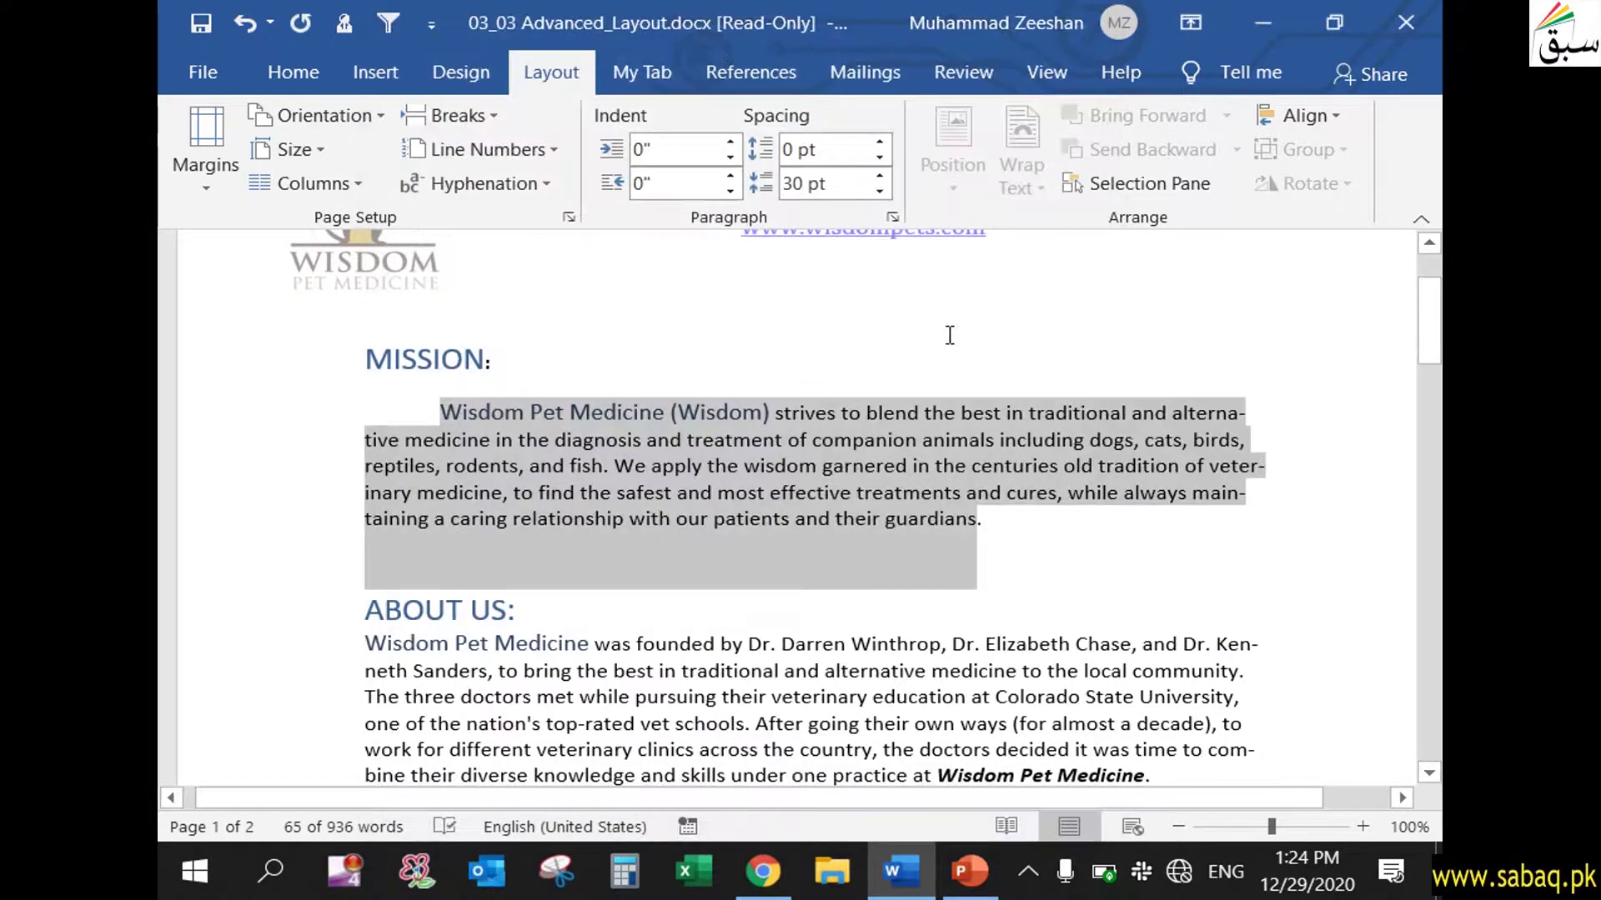
Reopen the MISSION paragraph's Paragraph settings and set its first-line indent to 1"
click(885, 518)
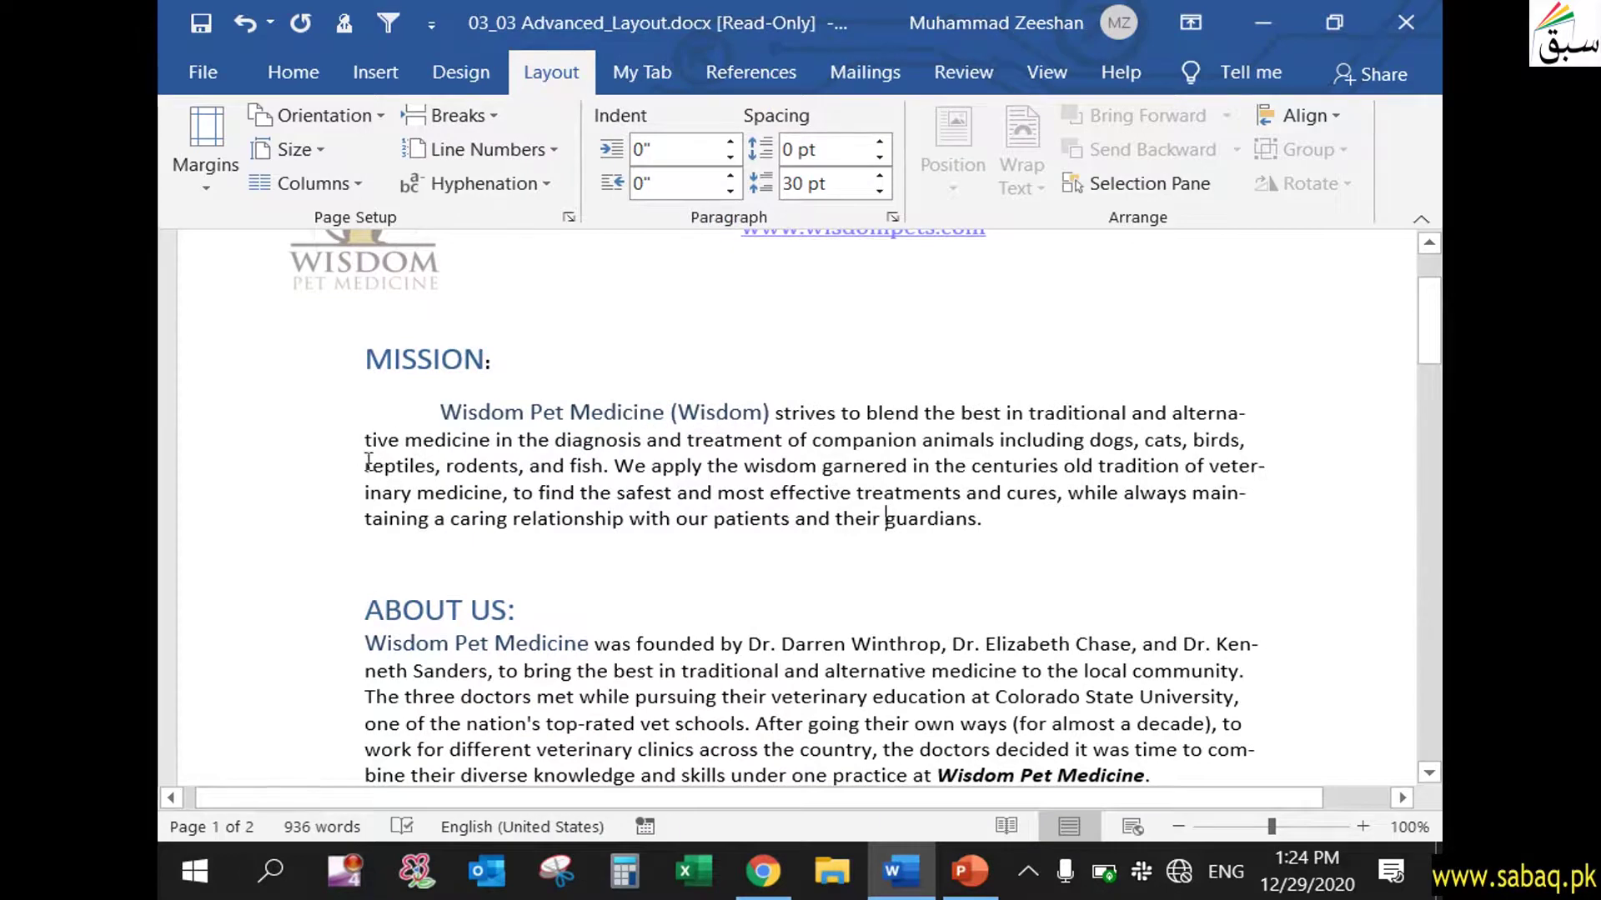
drag(1172, 413, 1034, 537)
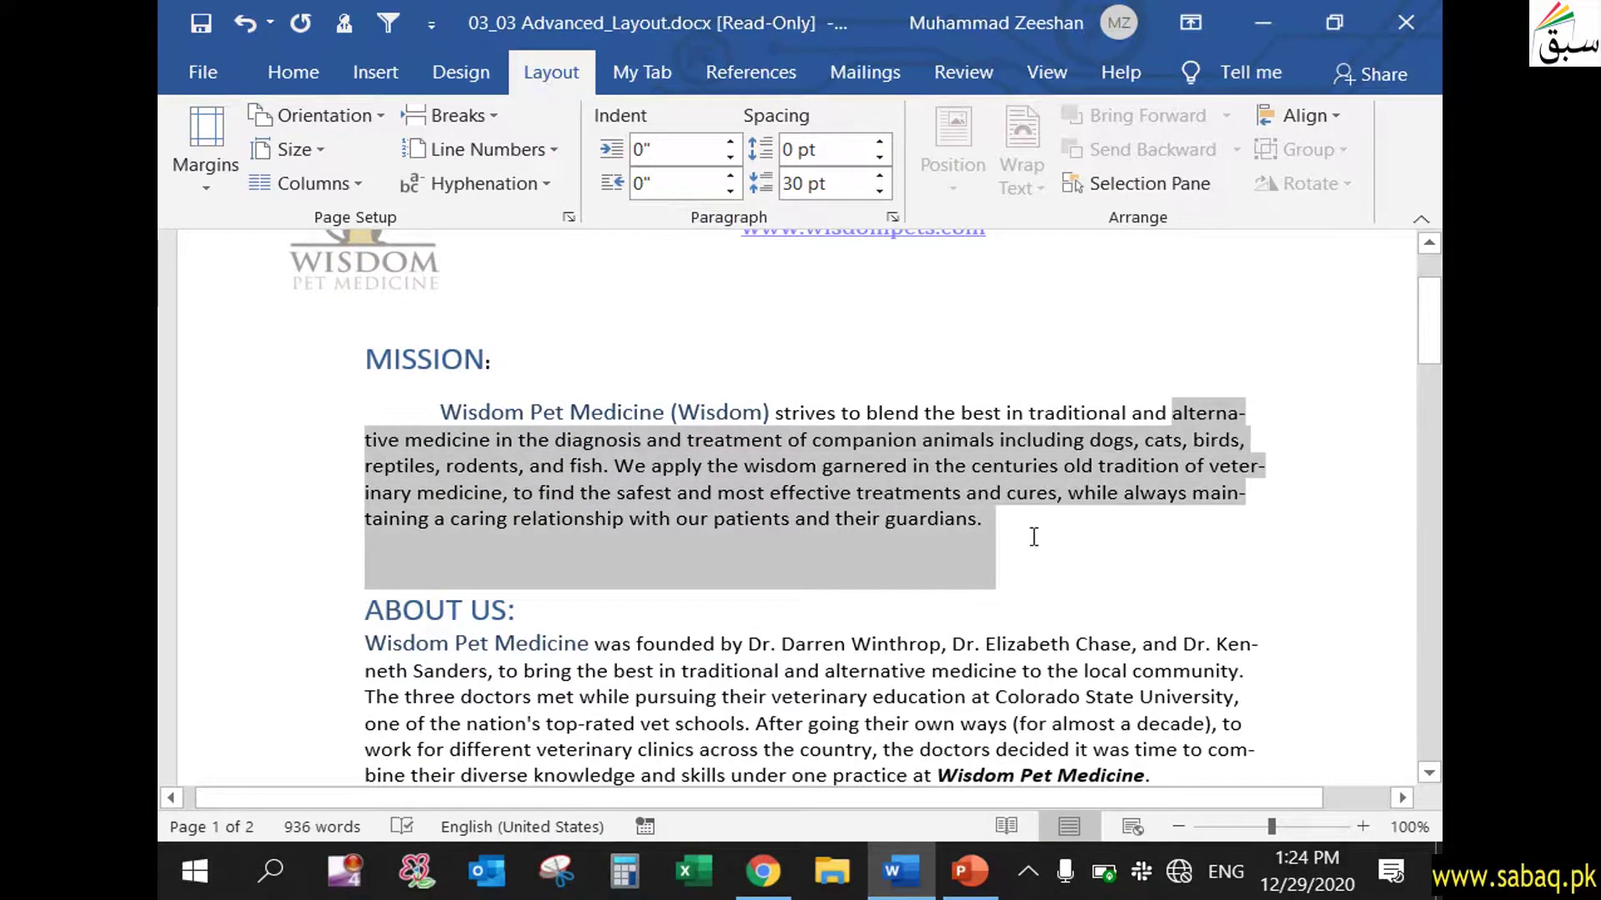
click(440, 412)
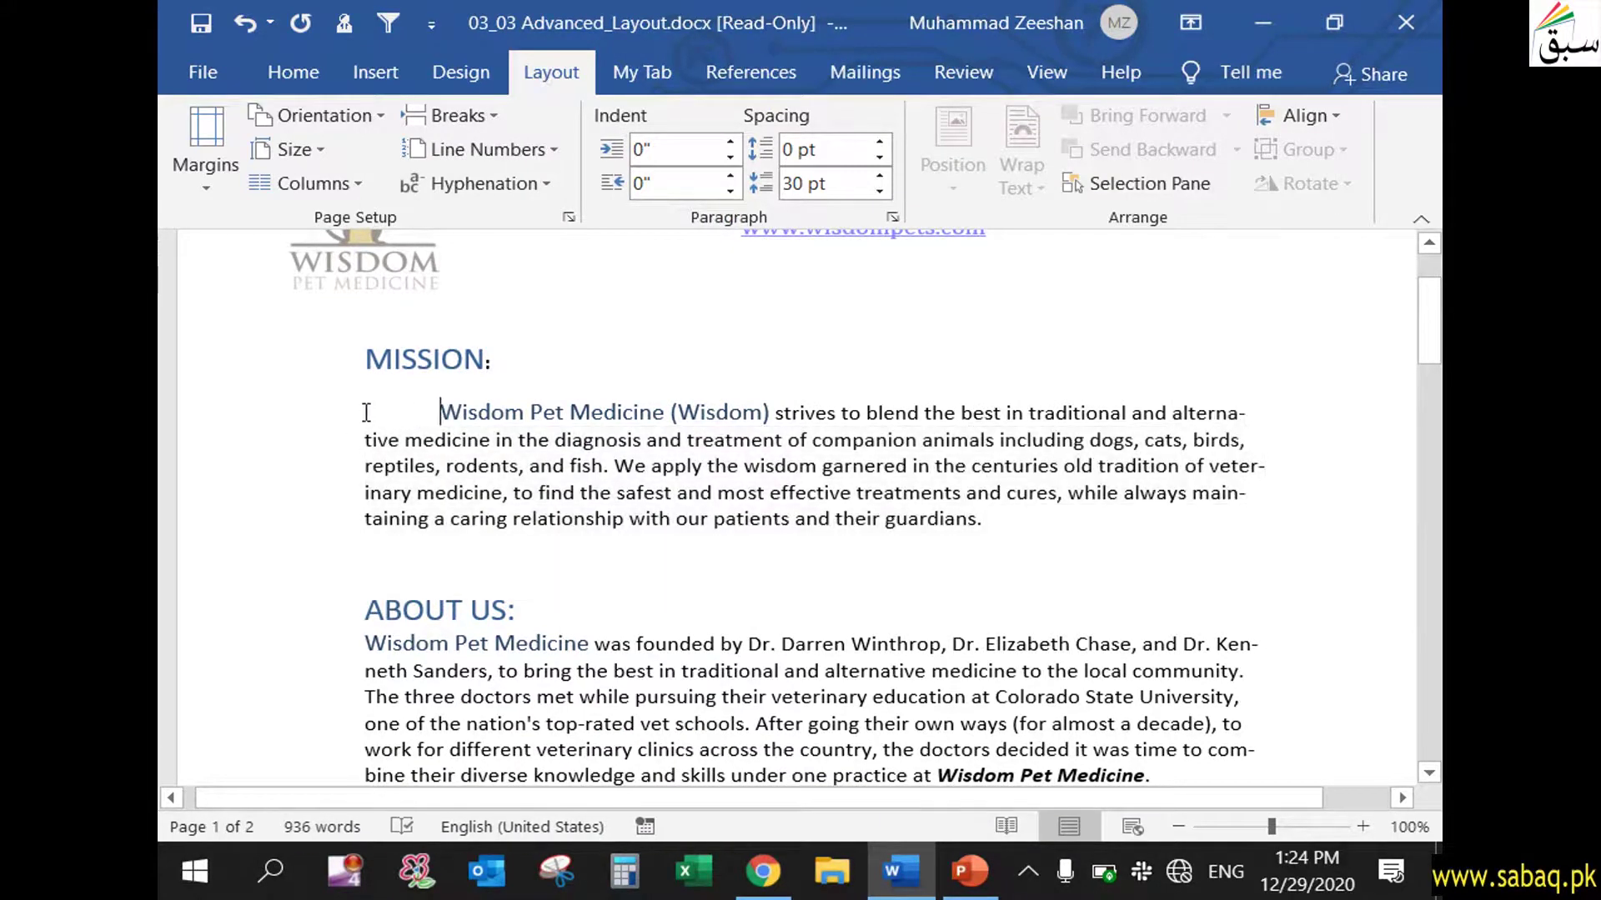
click(887, 215)
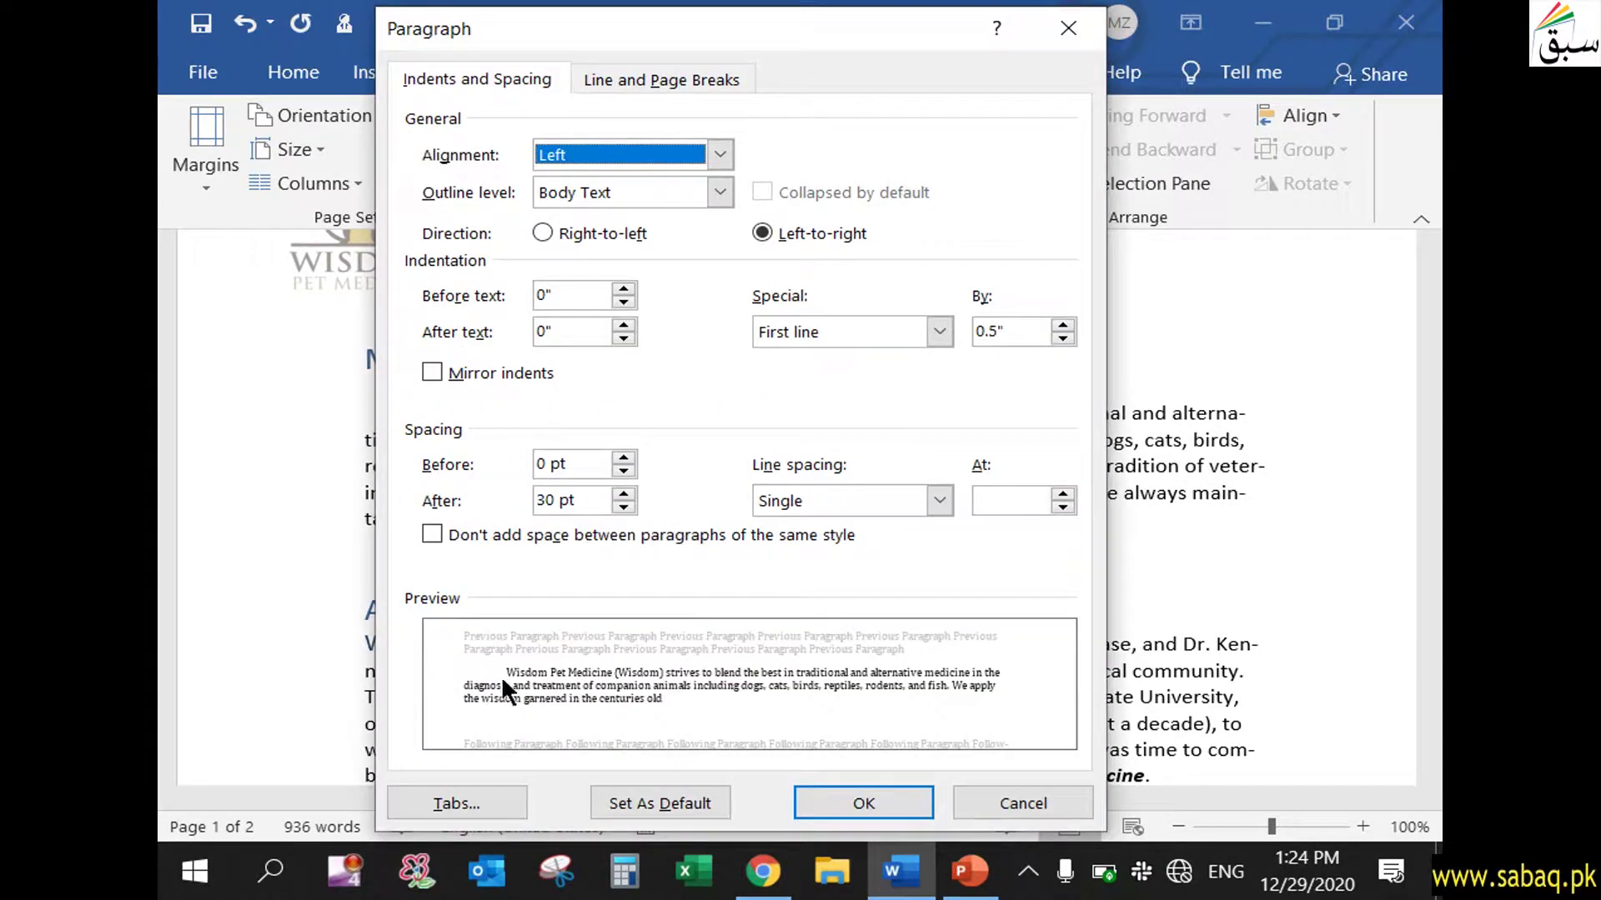
click(997, 330)
key(BackSpace)
key(BackSpace)
key(BackSpace)
text(1)
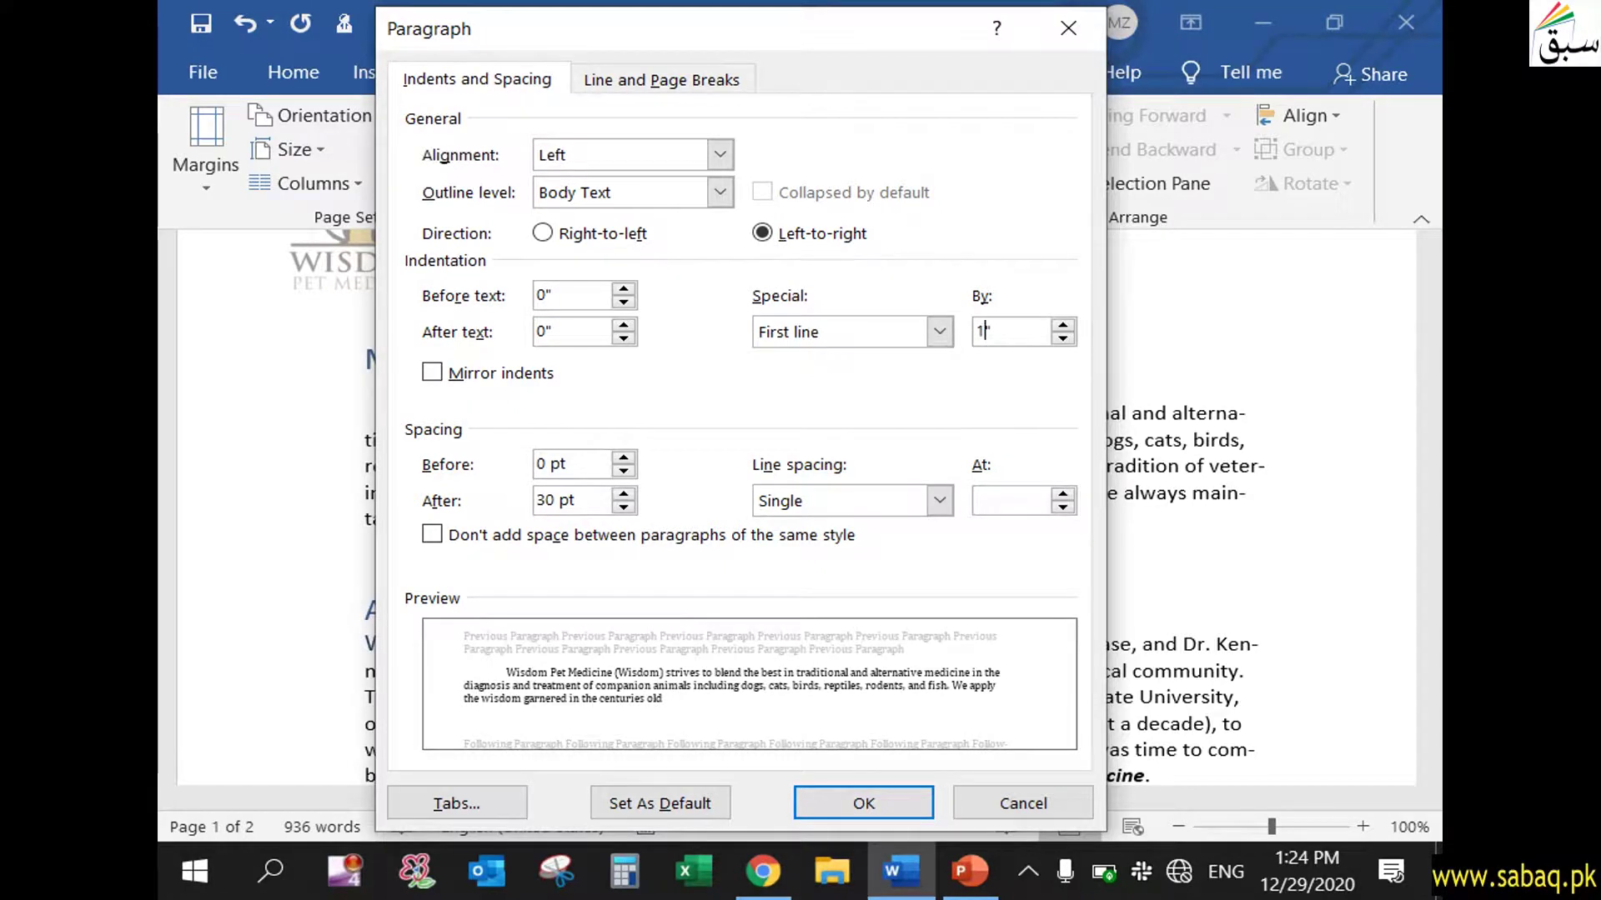
Keep Single line spacing, turn on Mirror indents and apply the settings to the MISSION paragraph
click(842, 494)
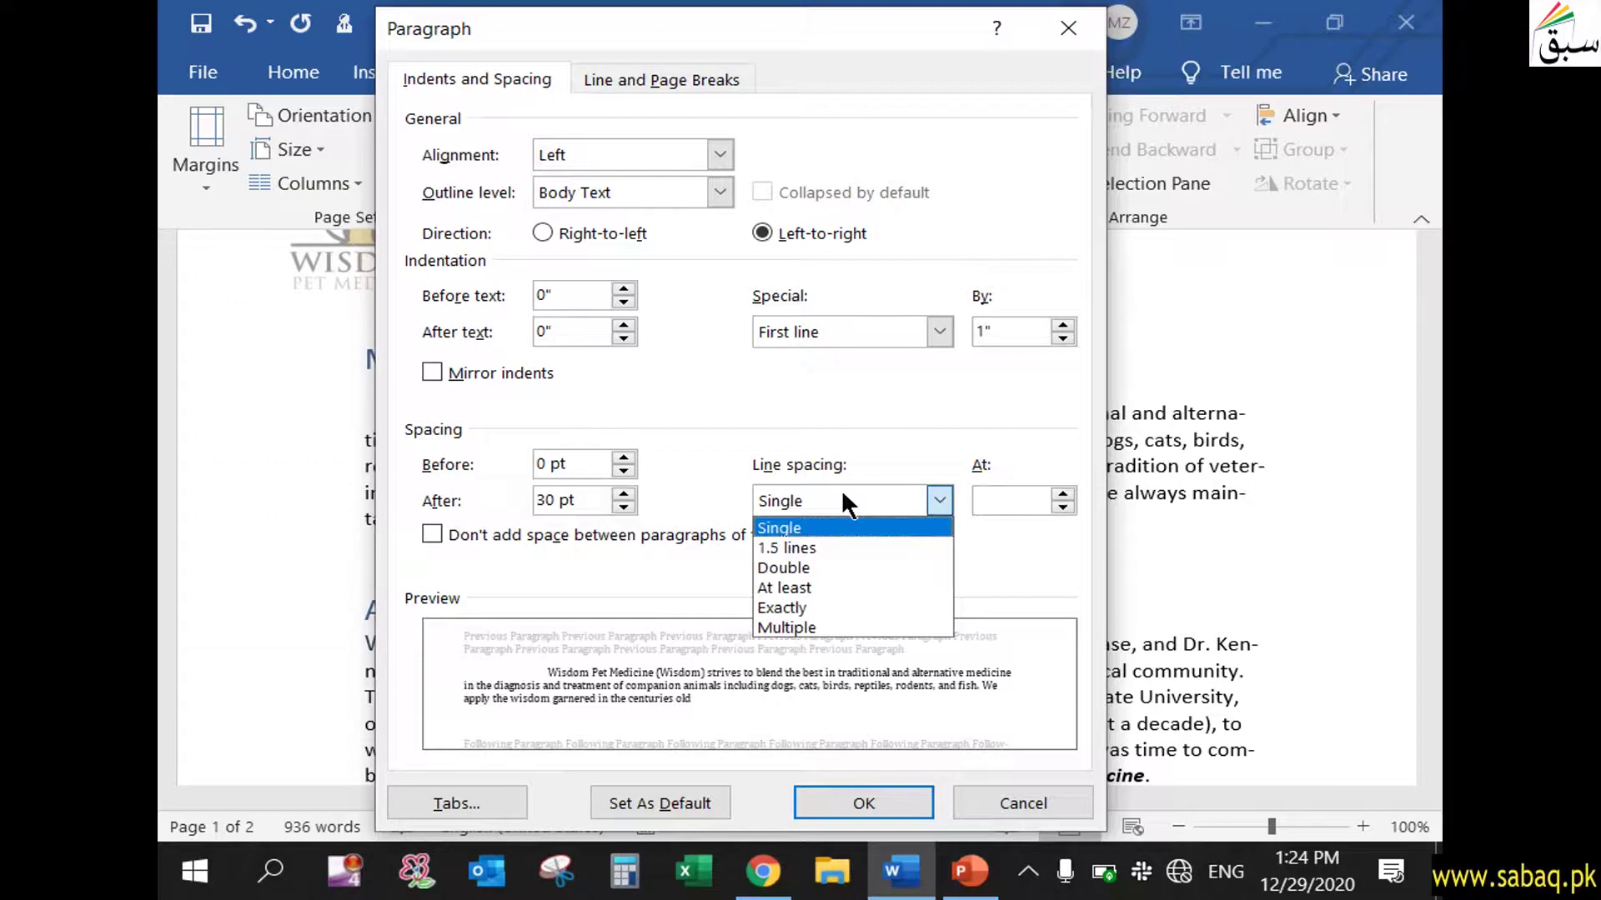
click(547, 653)
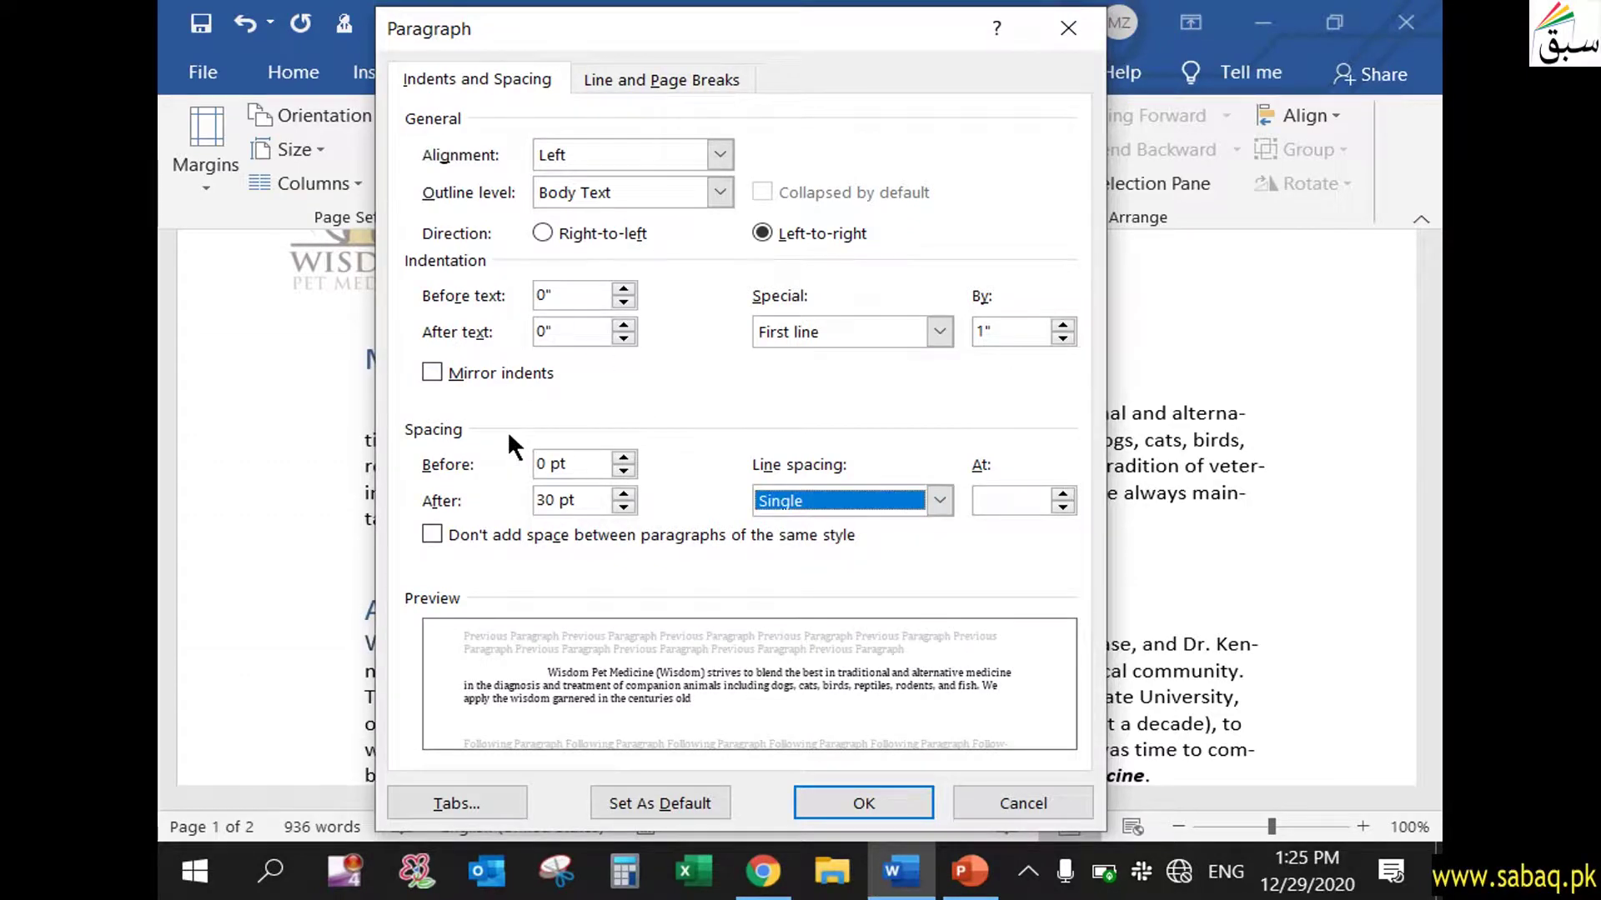
click(432, 371)
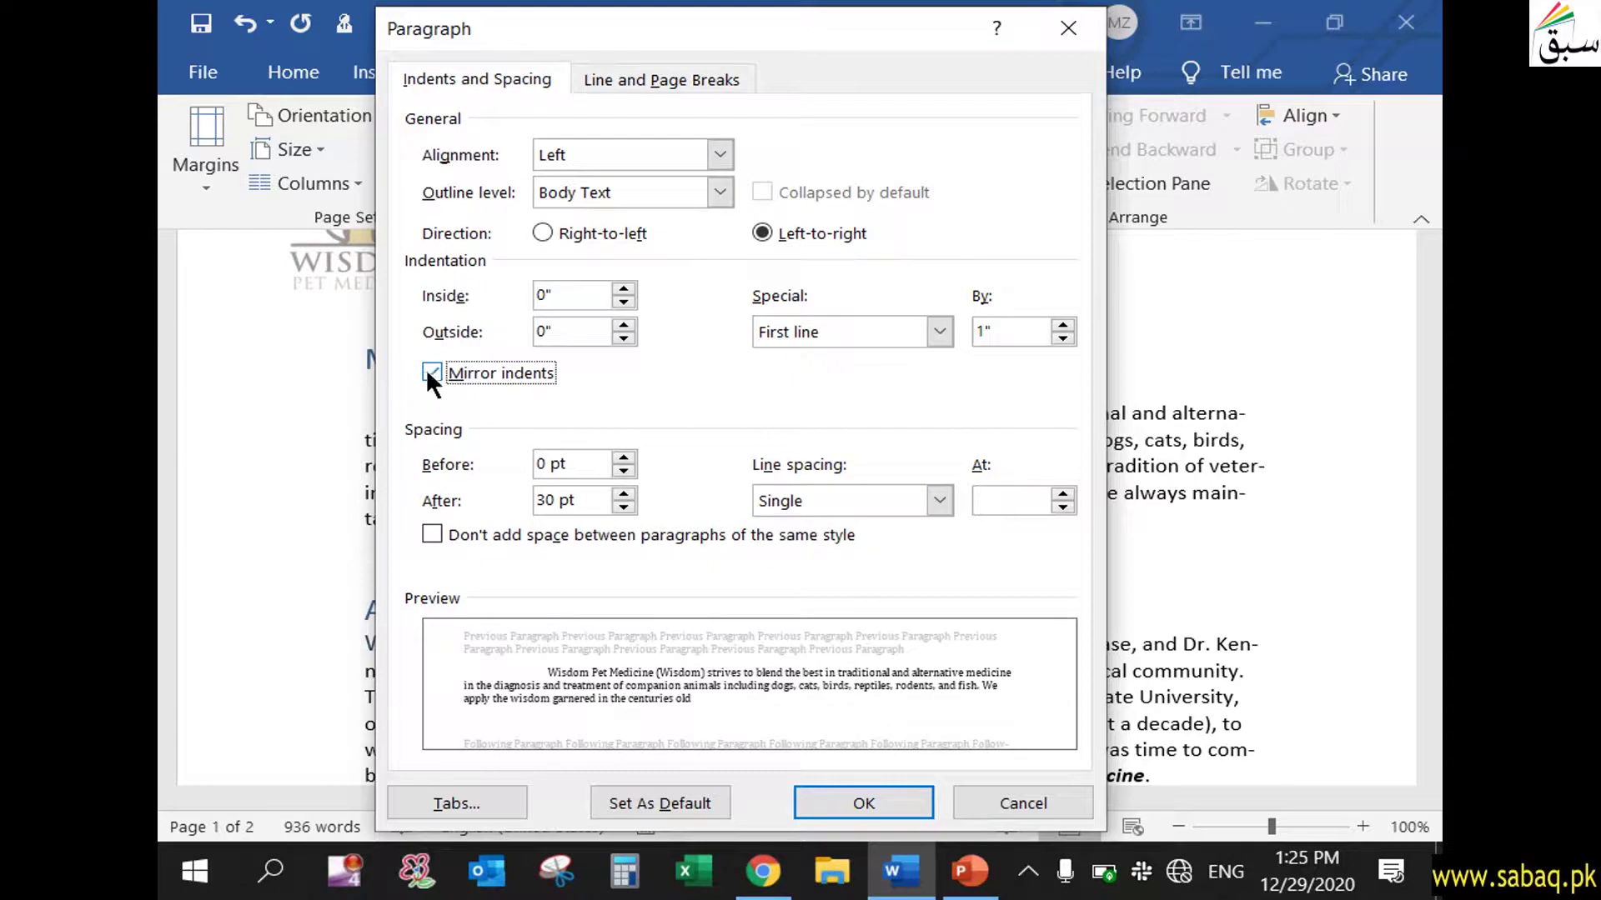
click(863, 807)
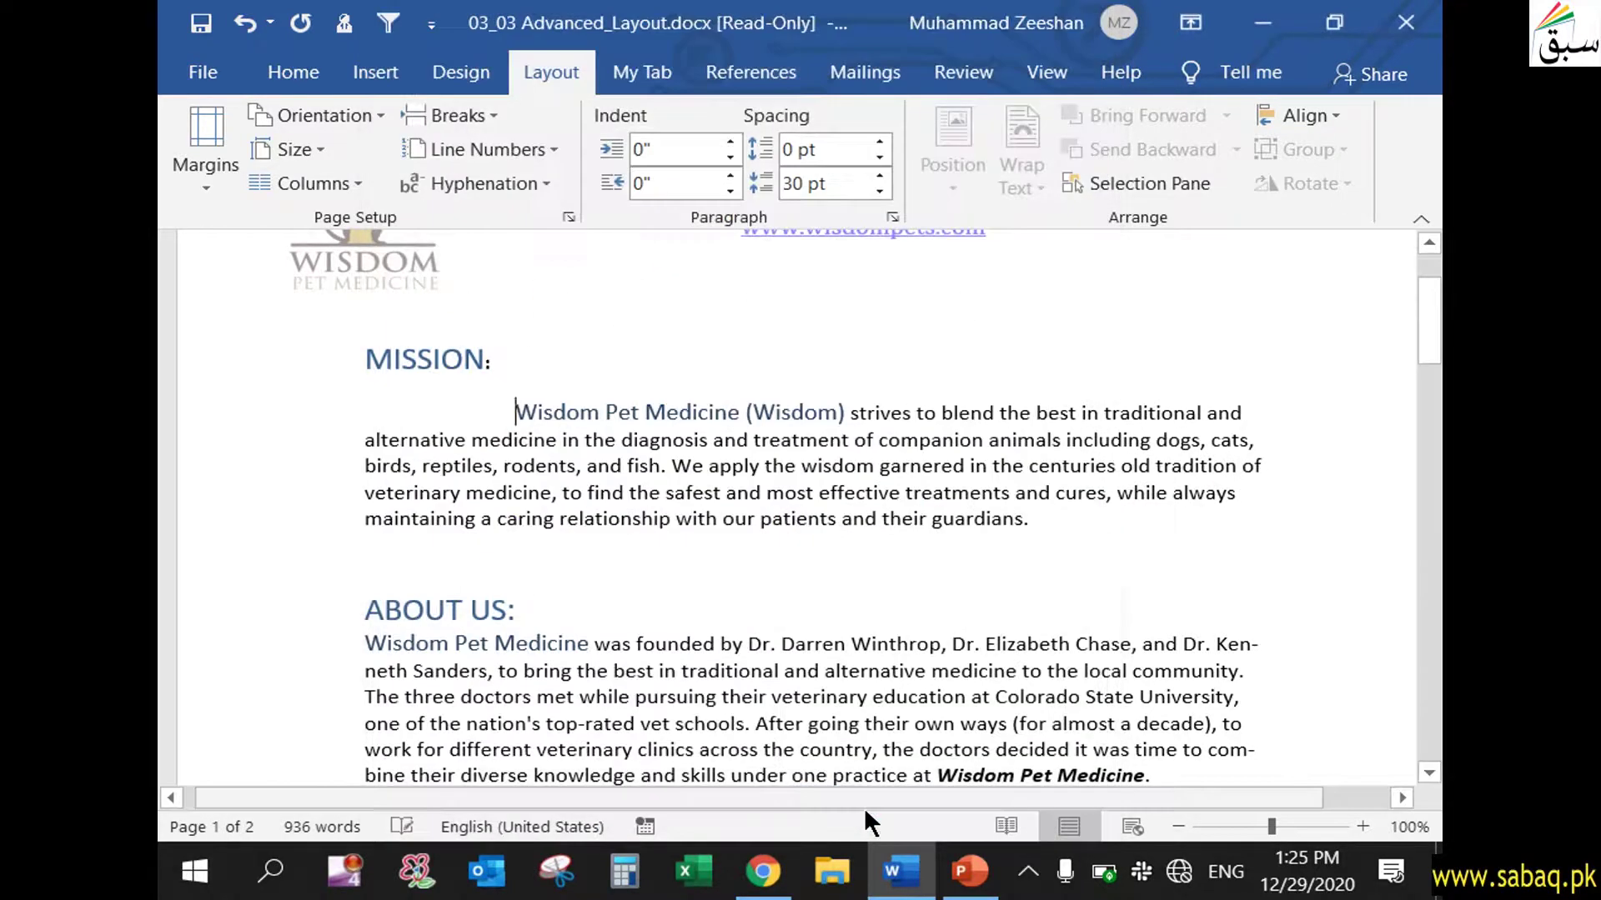
Set the spacing after the MISSION paragraph to 100 pt in the Paragraph settings and apply it
click(407, 411)
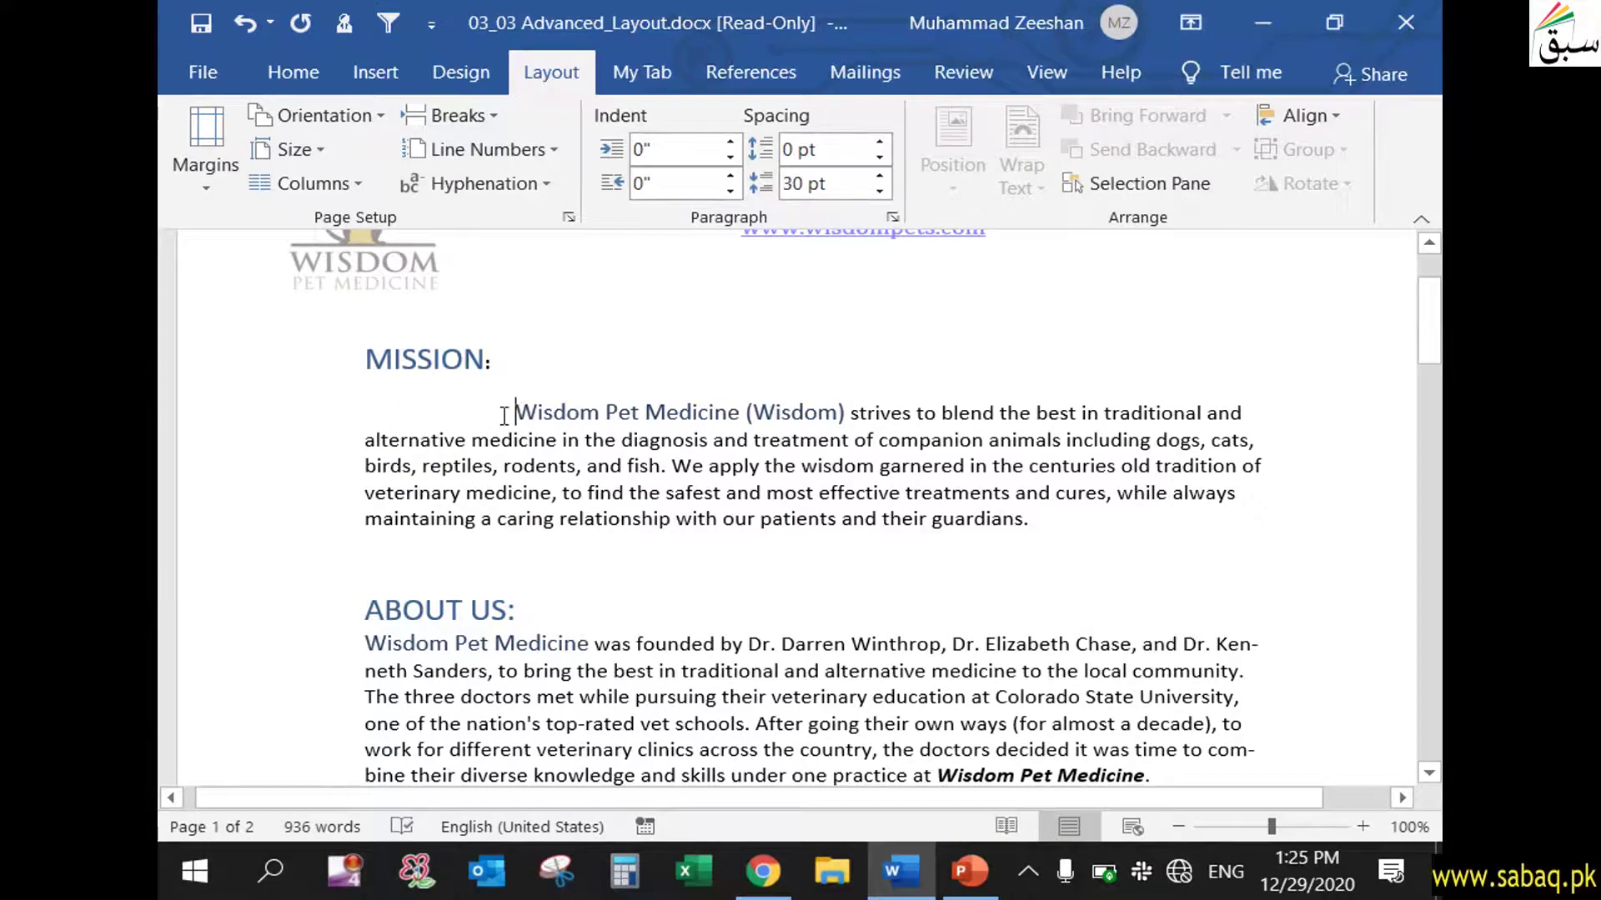
click(893, 216)
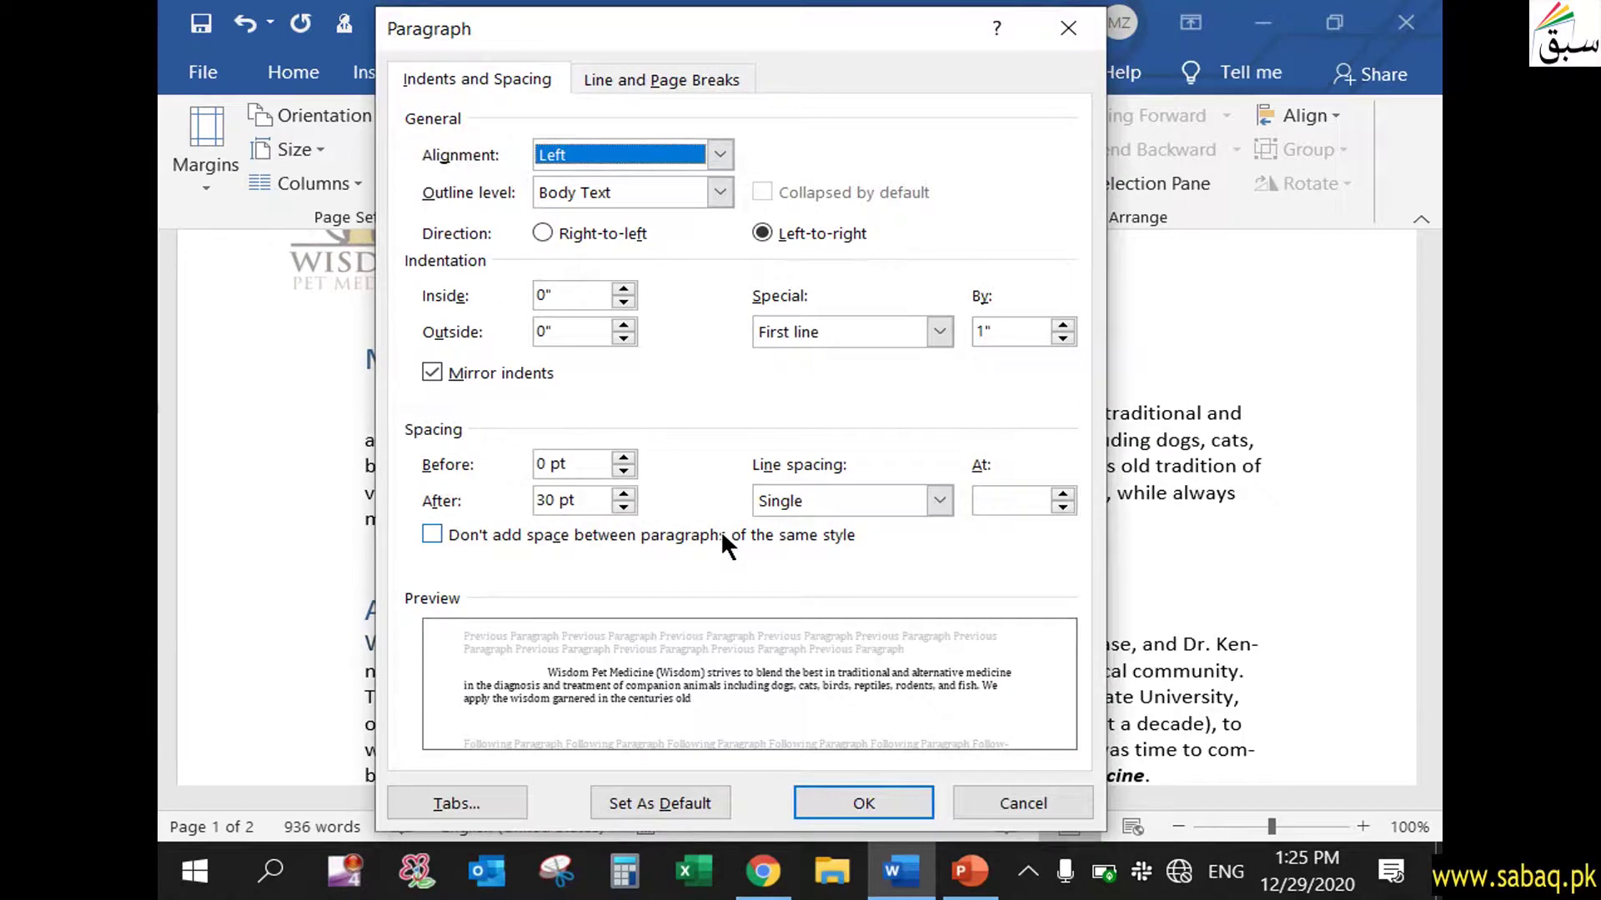
drag(776, 17, 803, 8)
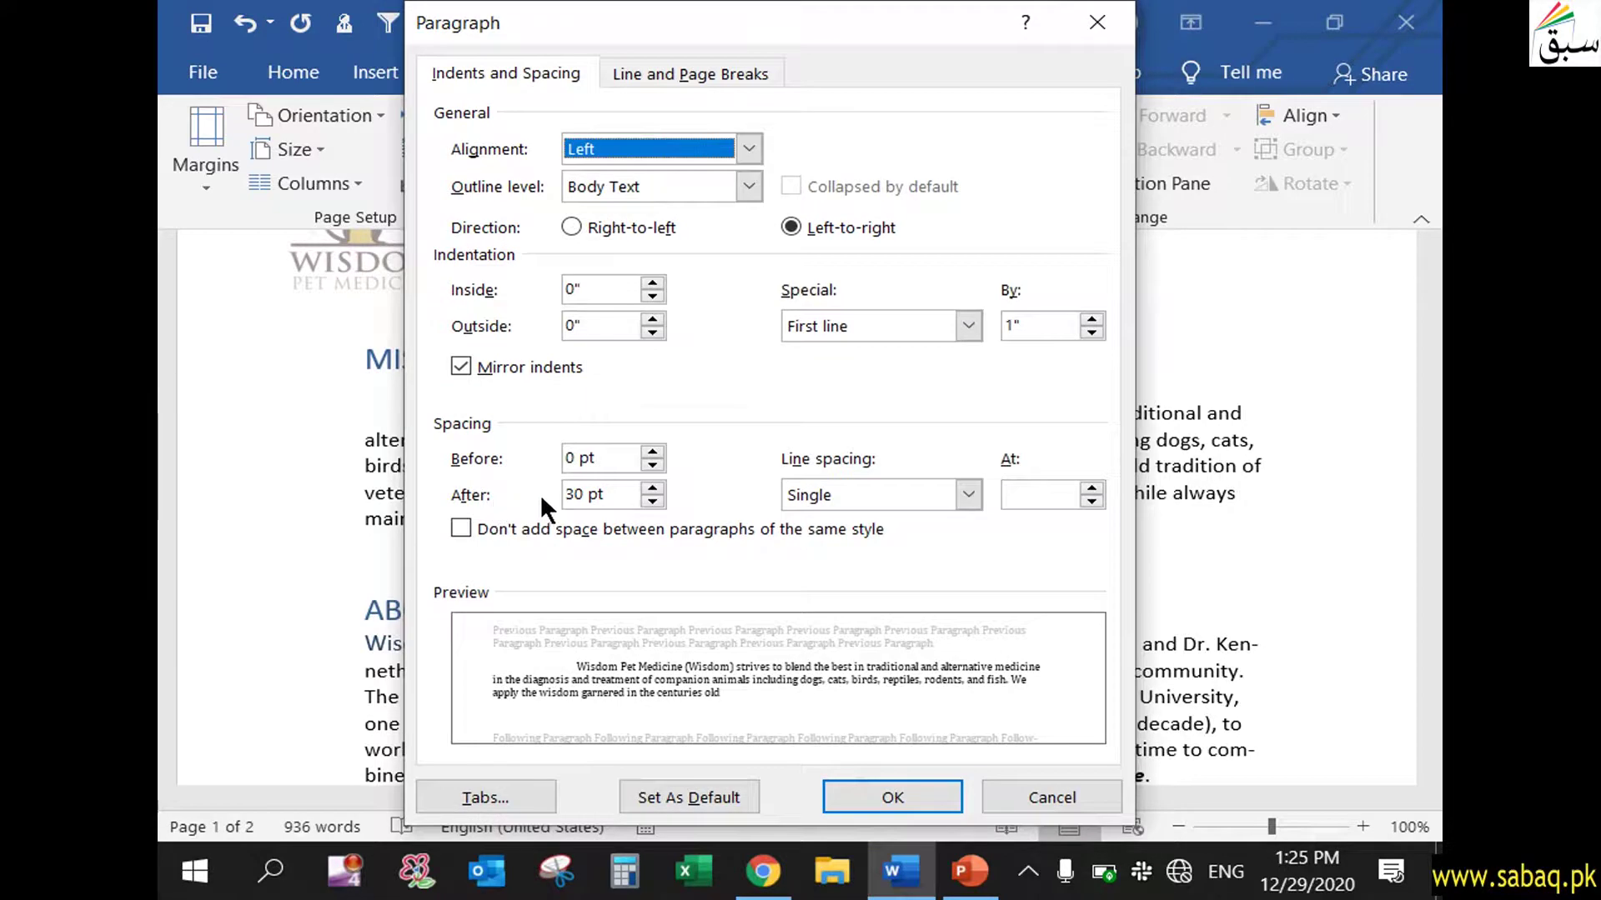
click(580, 494)
double_click(581, 494)
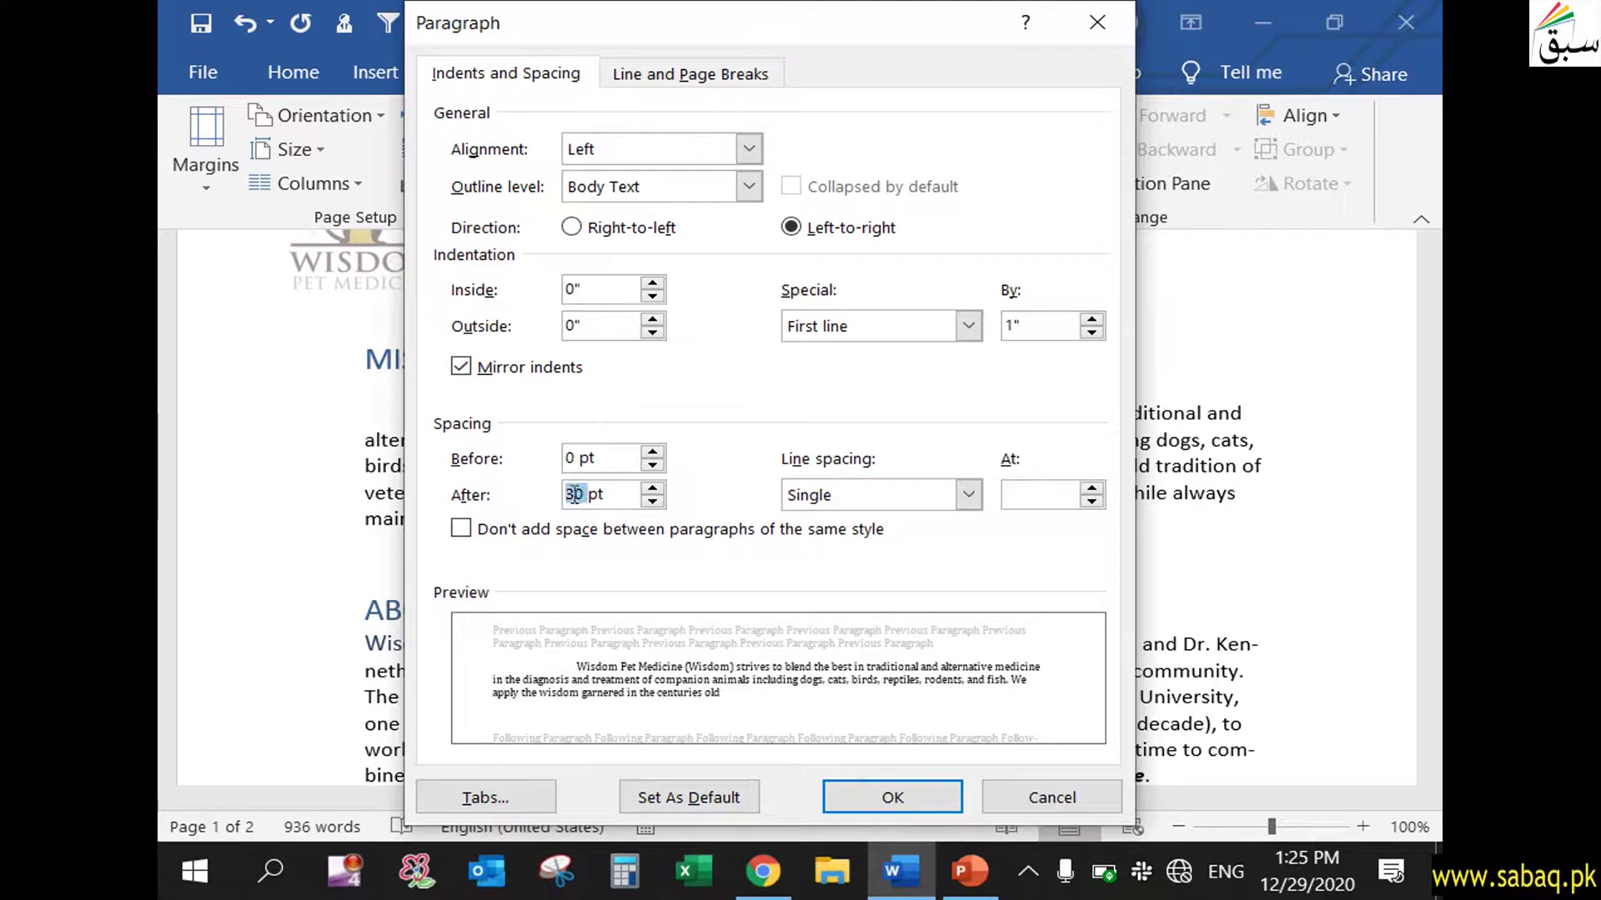
text(100)
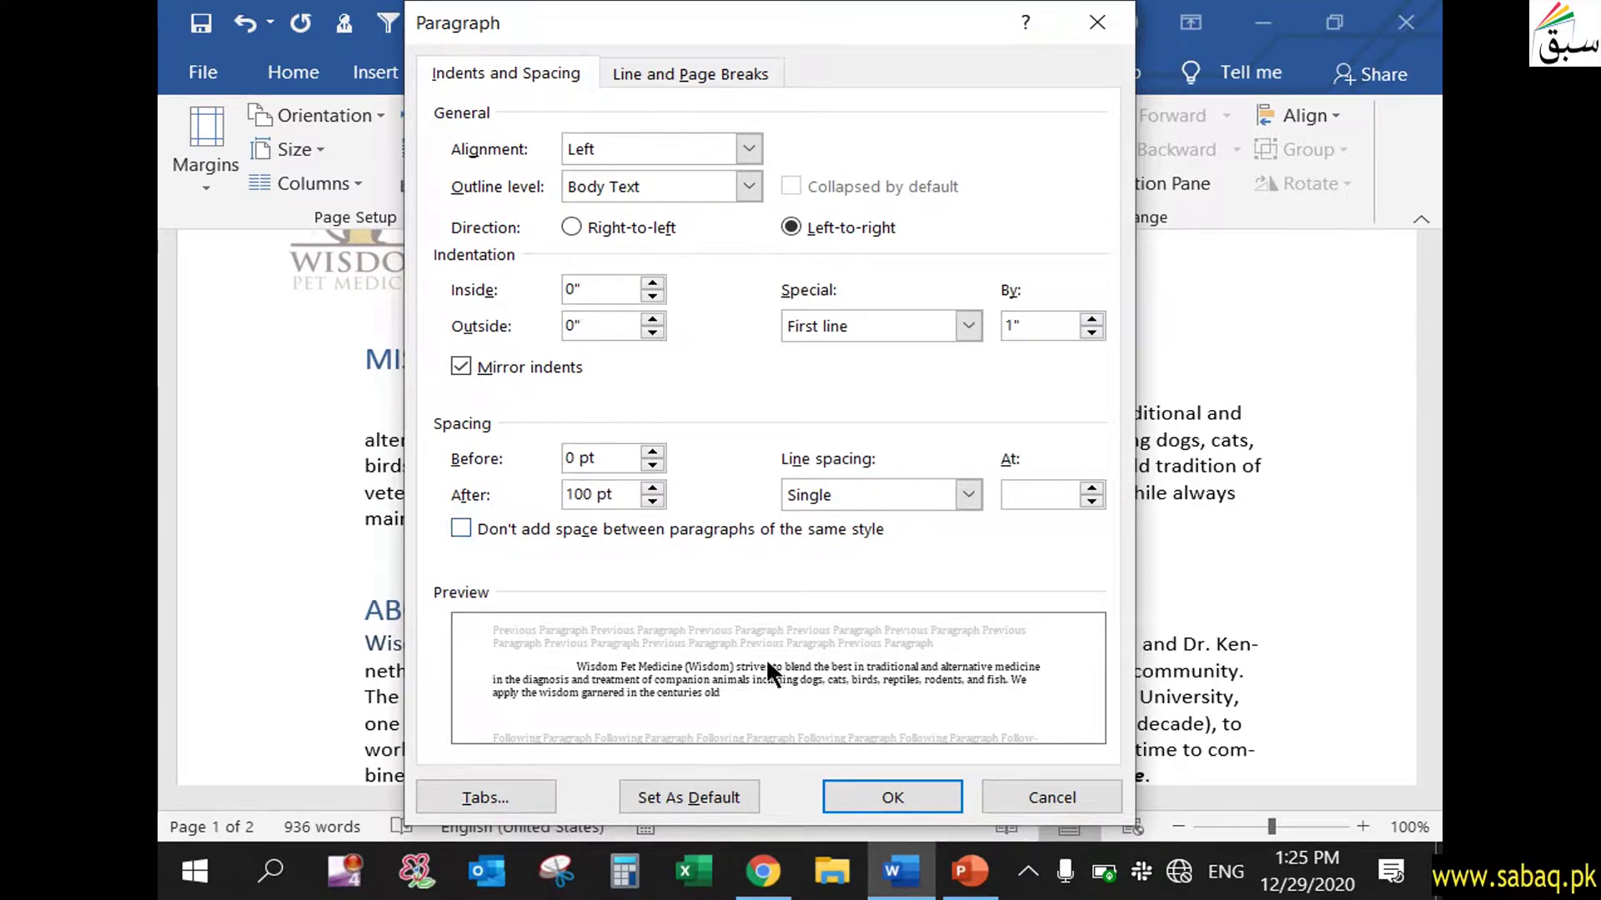
click(886, 798)
Reduce the spacing after the MISSION paragraph to 0 pt
click(850, 625)
click(430, 722)
click(508, 525)
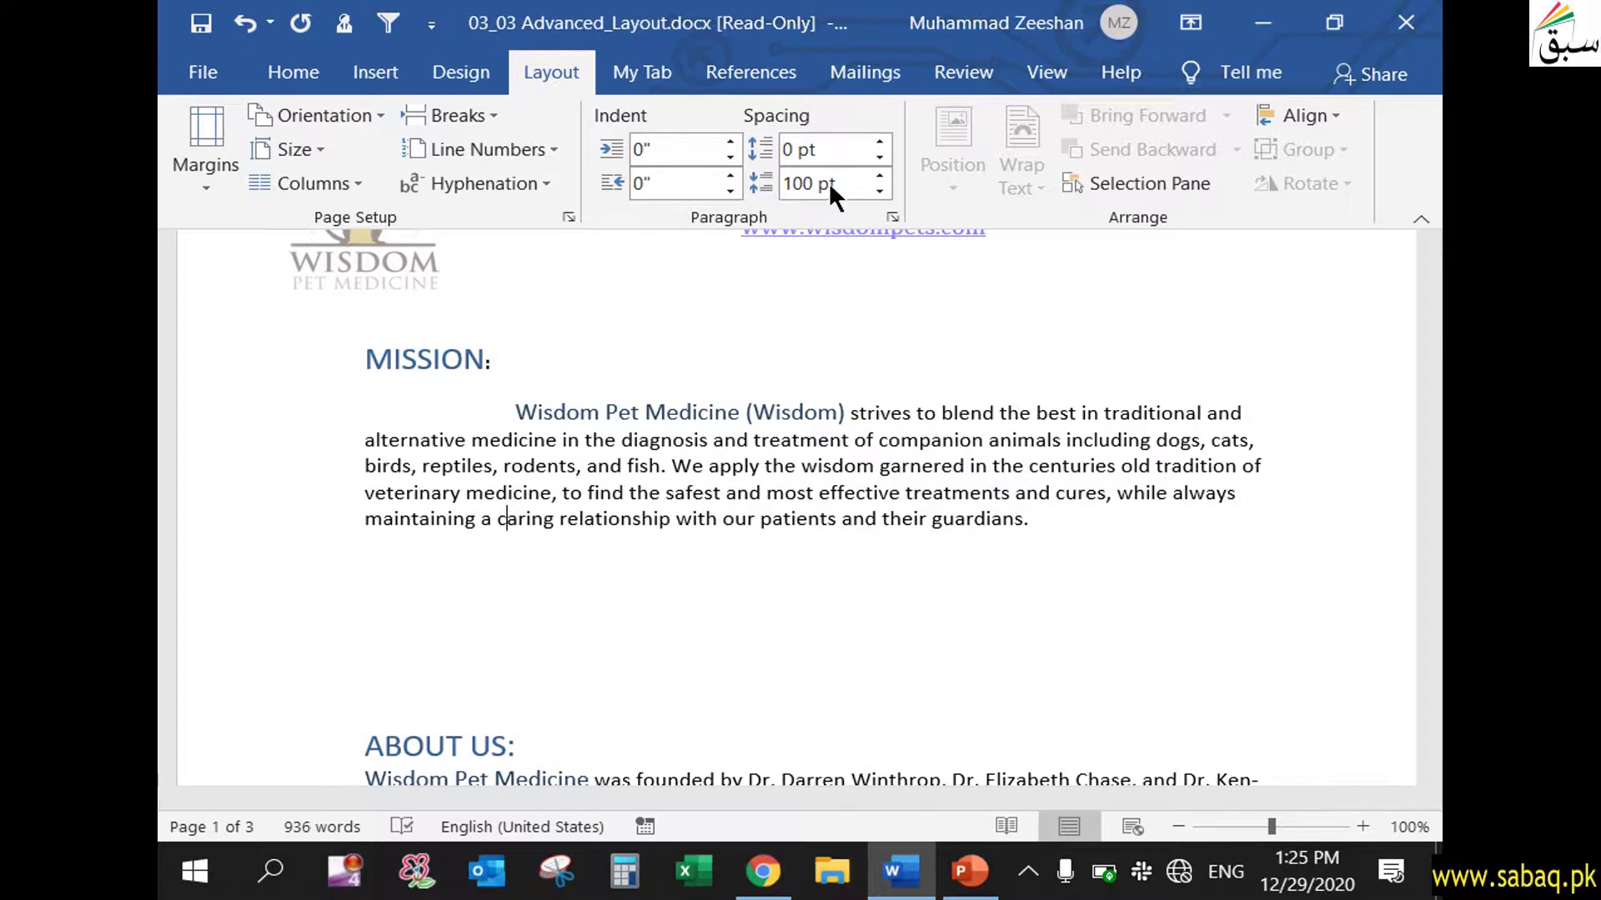
click(863, 190)
text(0)
key(Return)
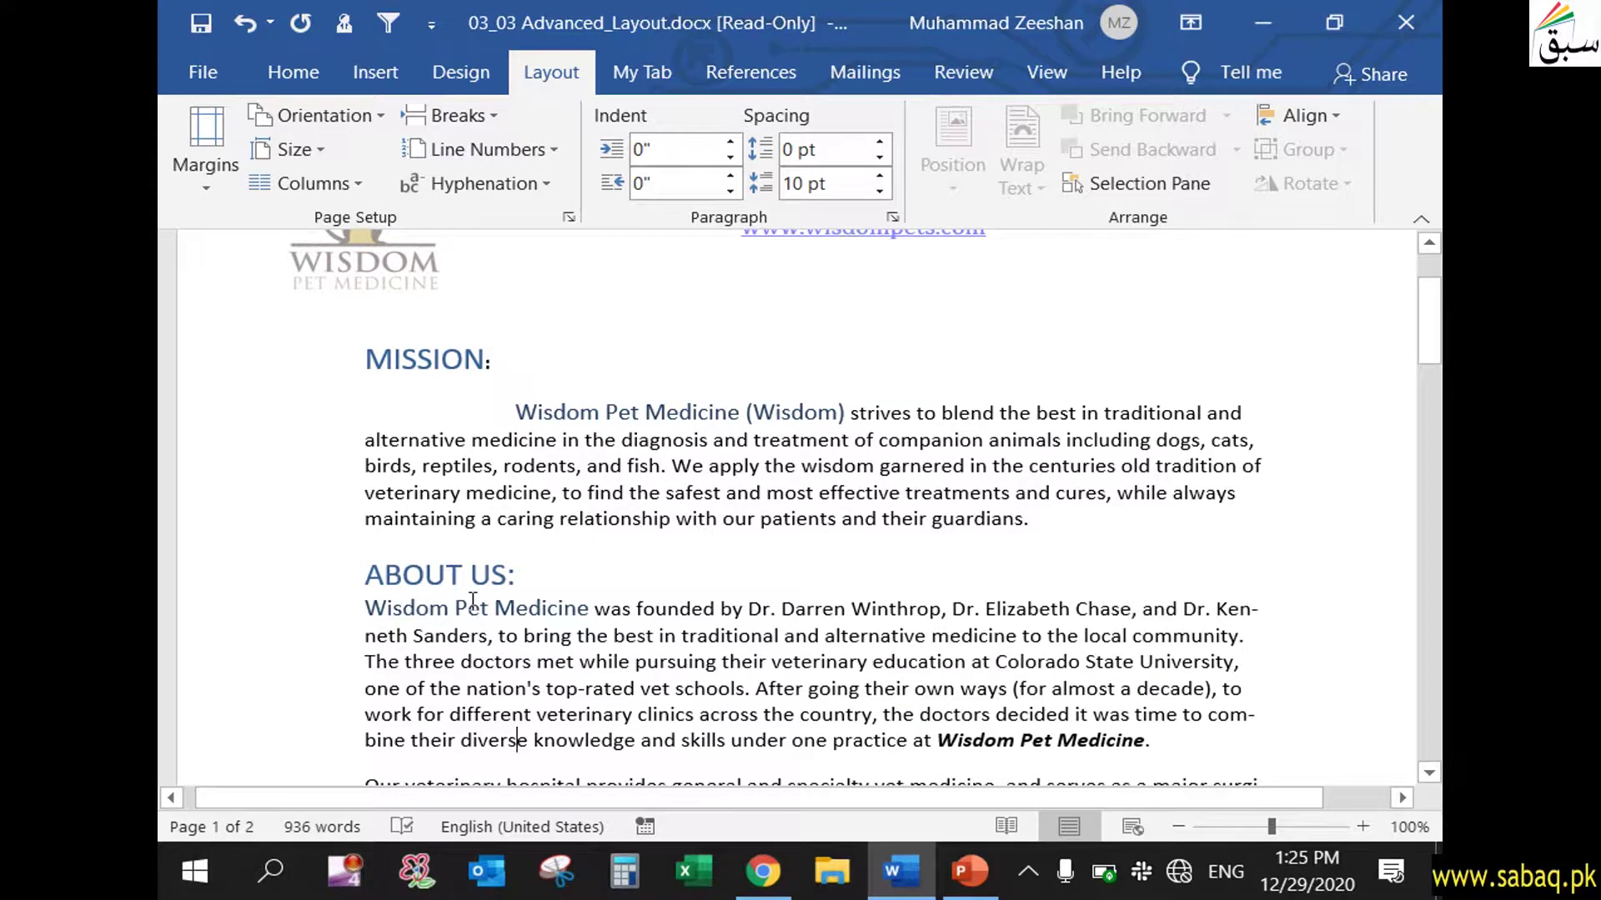
Try Keep with next, Keep lines together and Page break before for the first ABOUT US paragraph, and discard the changes
click(894, 215)
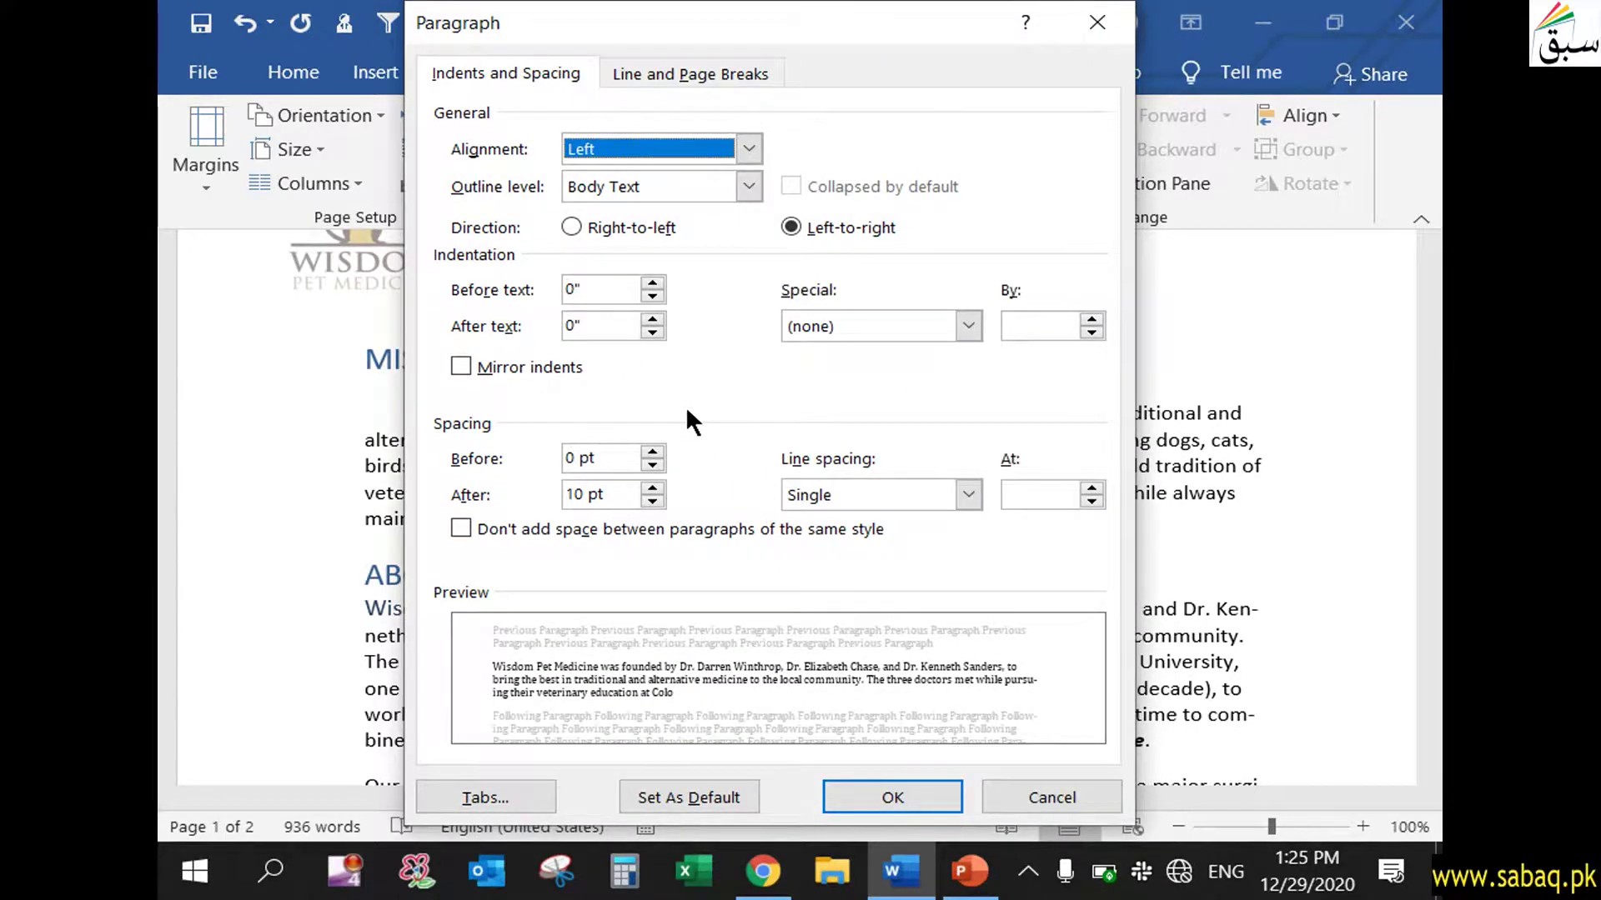
click(737, 66)
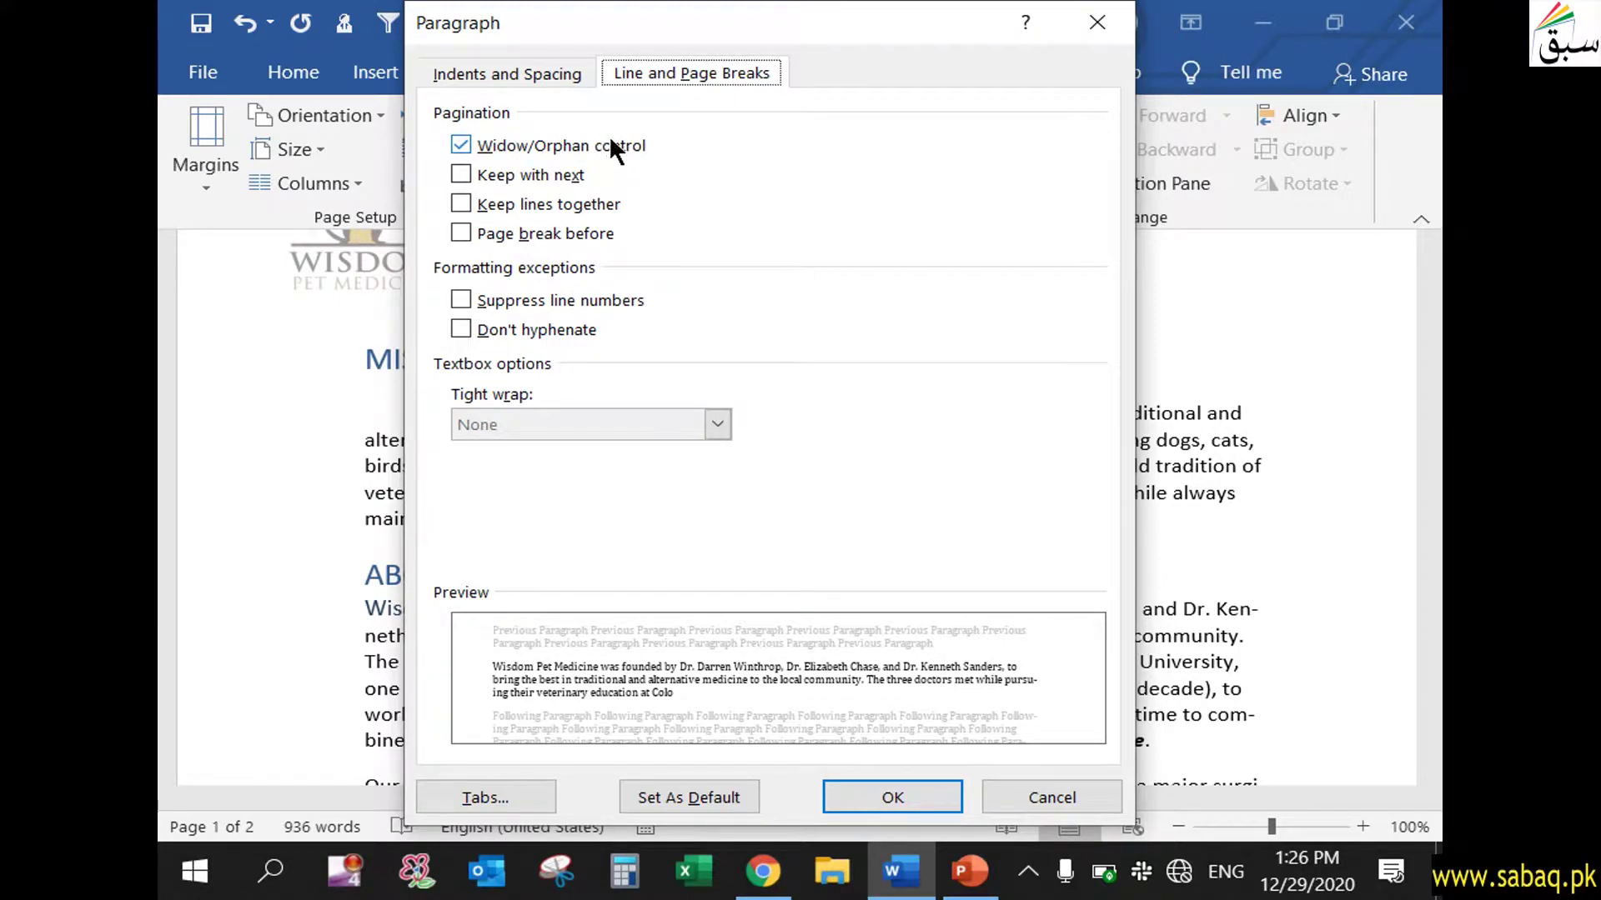
click(463, 175)
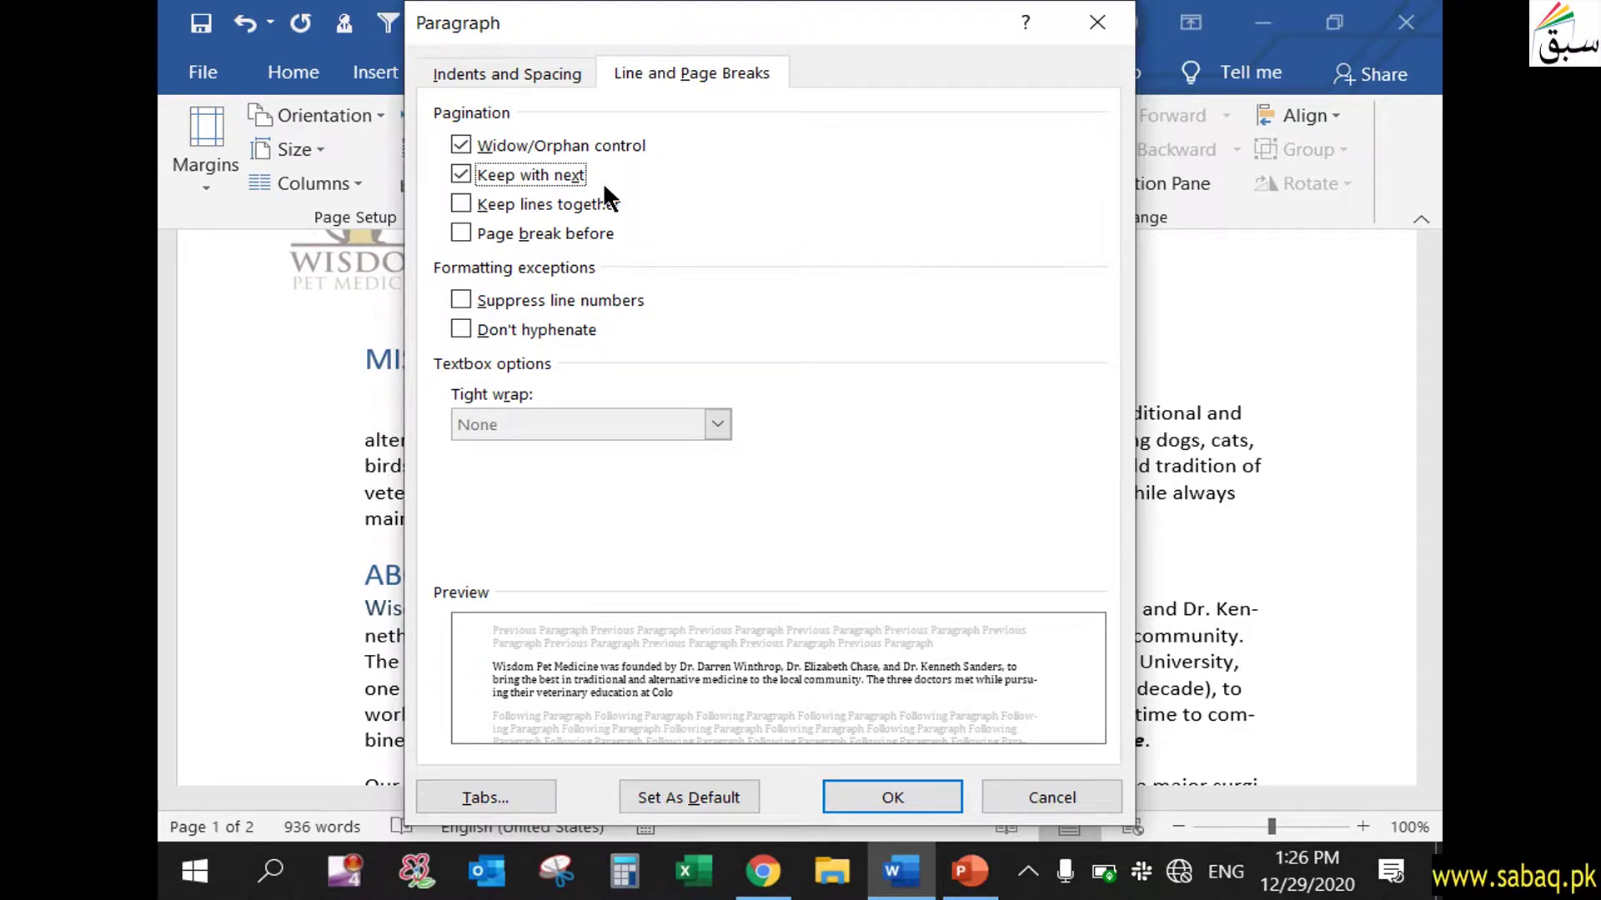
click(466, 199)
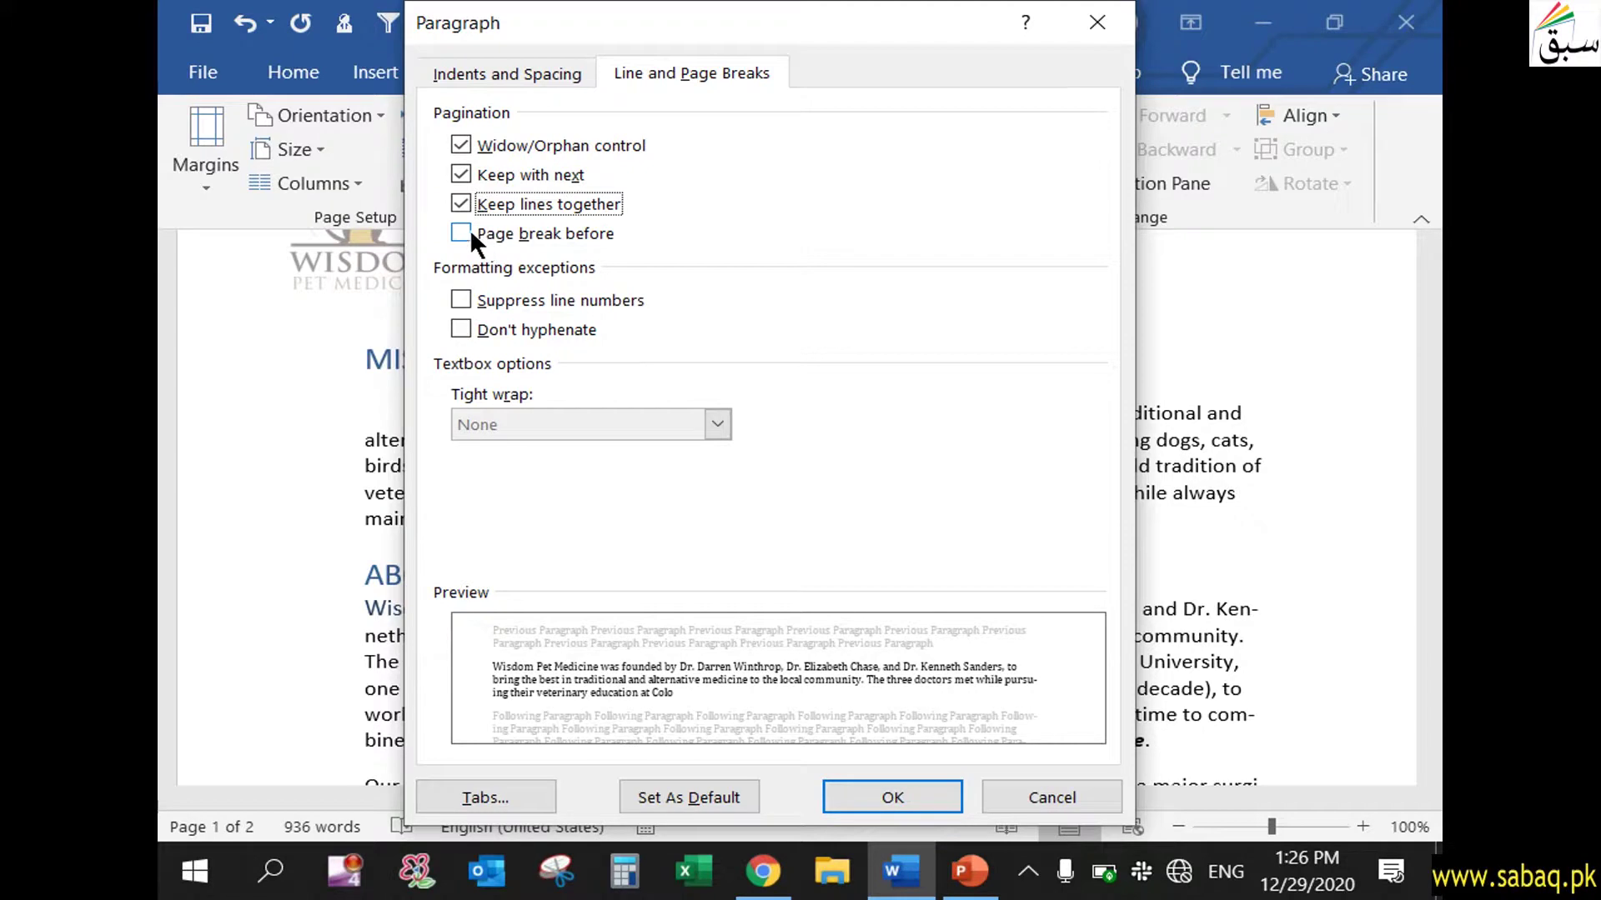
click(467, 233)
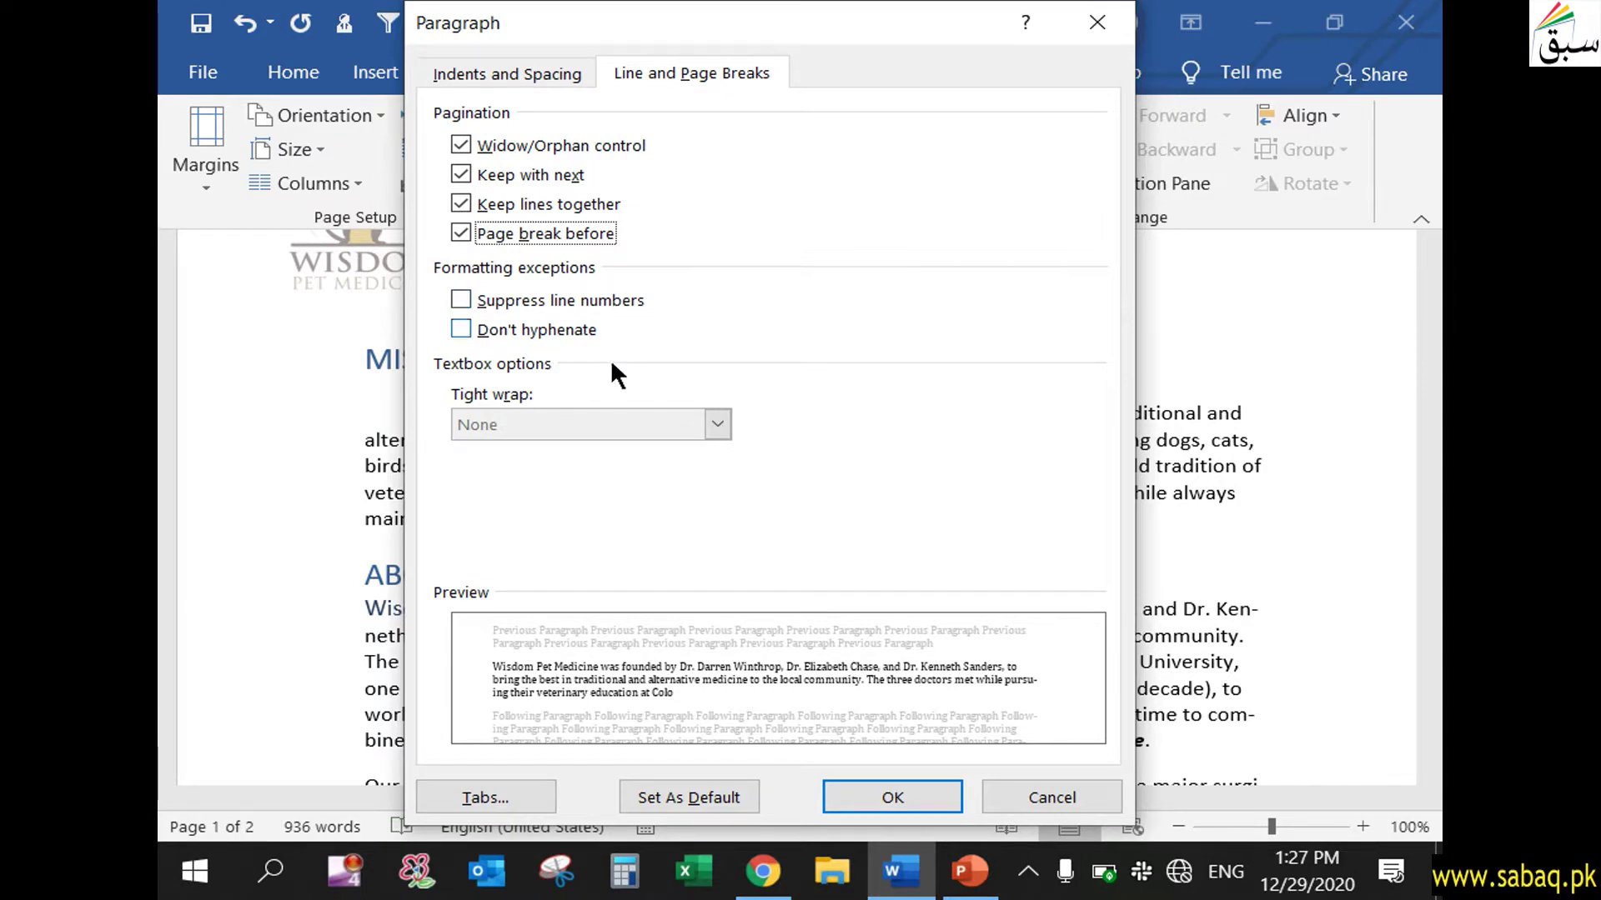
click(1050, 797)
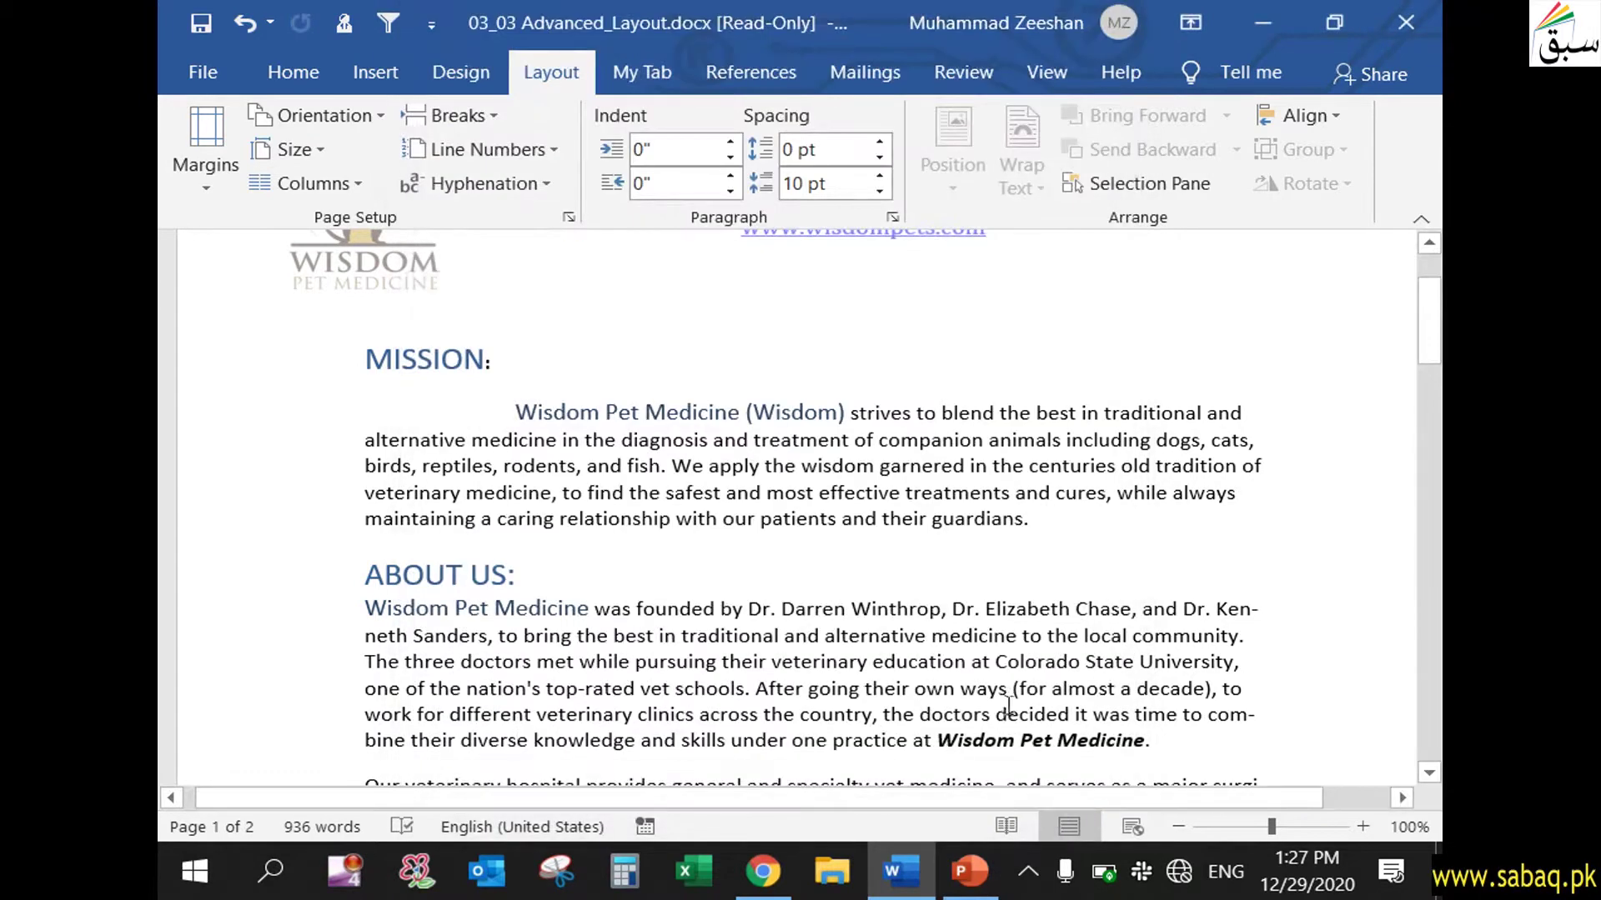
Try joining "and" with "alternative" in the MISSION paragraph to test automatic hyphenation, and restore the original wording
click(1246, 409)
key(BackSpace)
key(BackSpace)
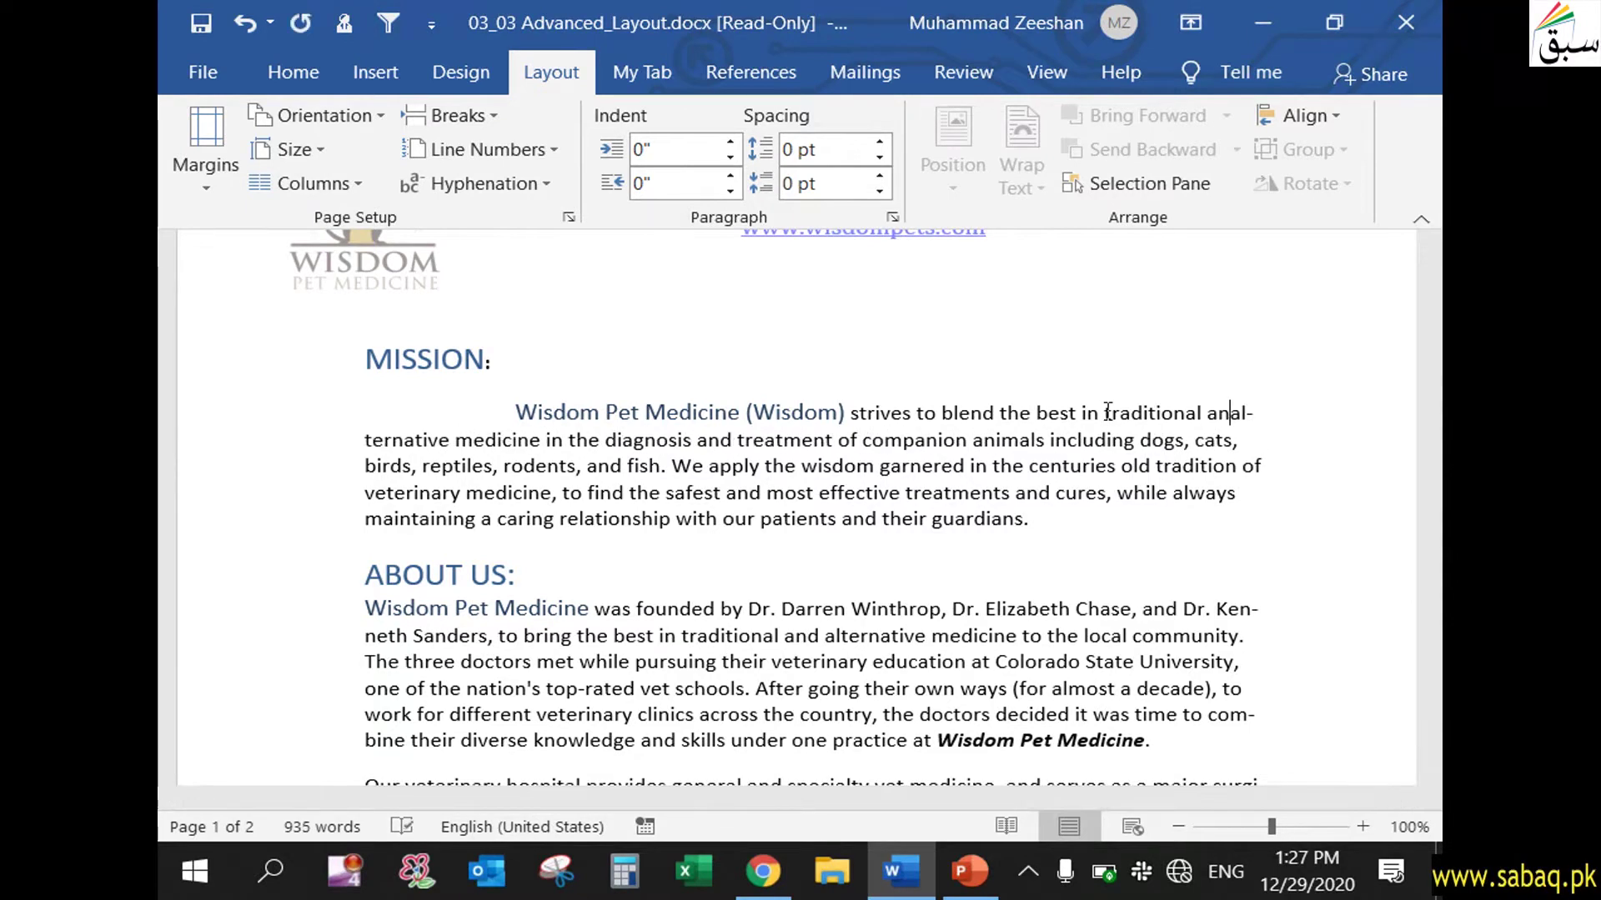
text(dal)
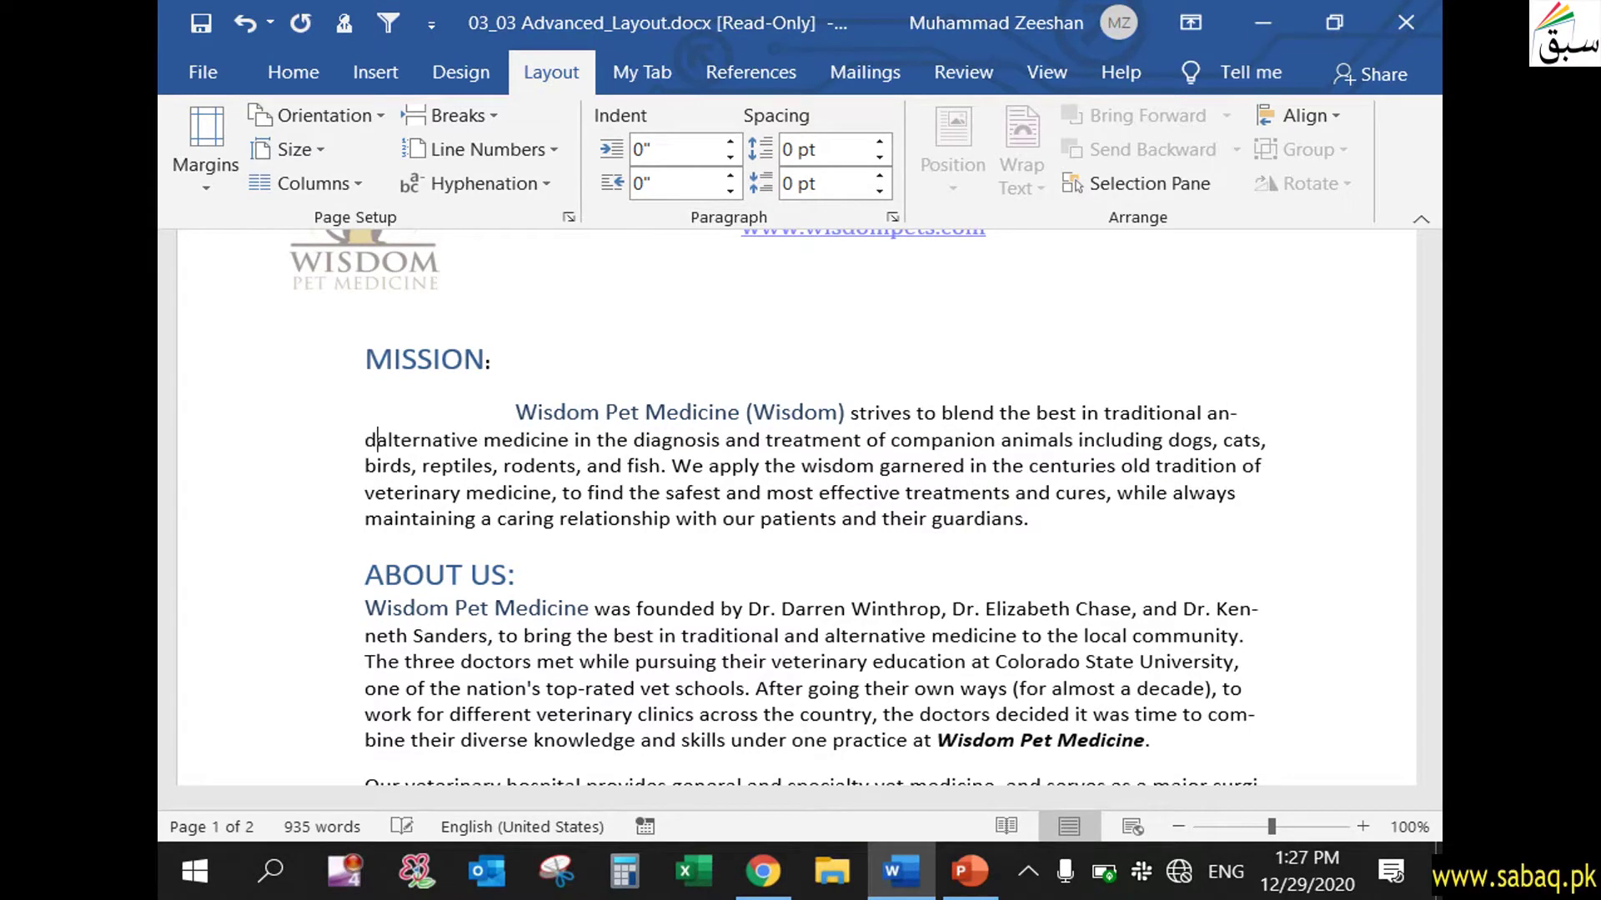
double_click(1212, 415)
click(1223, 424)
drag(1228, 417, 377, 434)
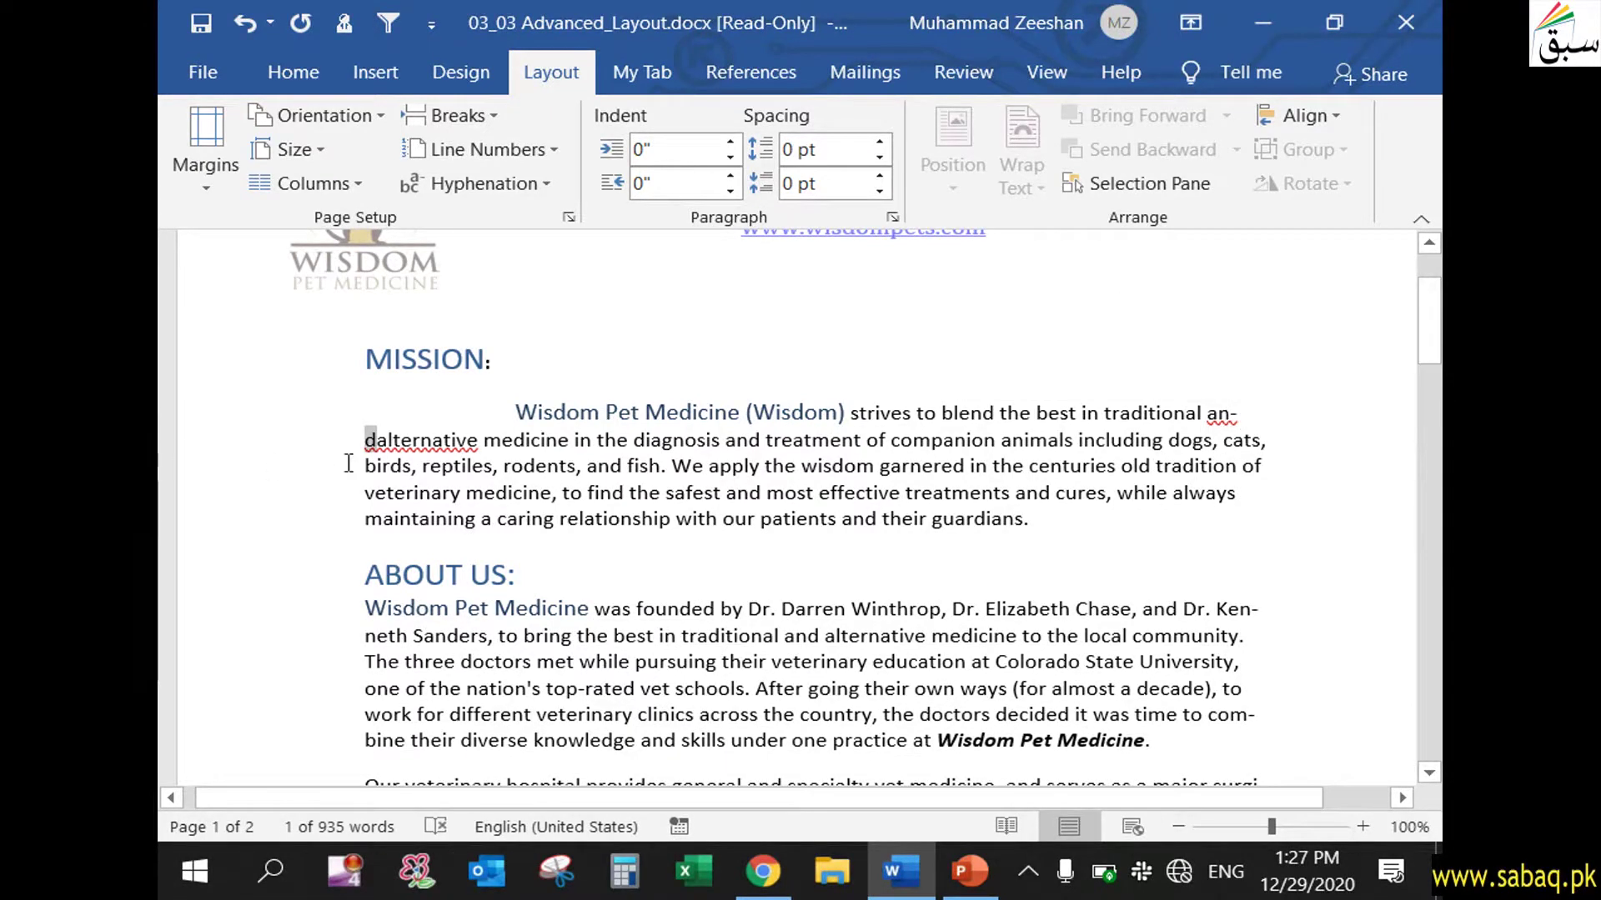
click(376, 433)
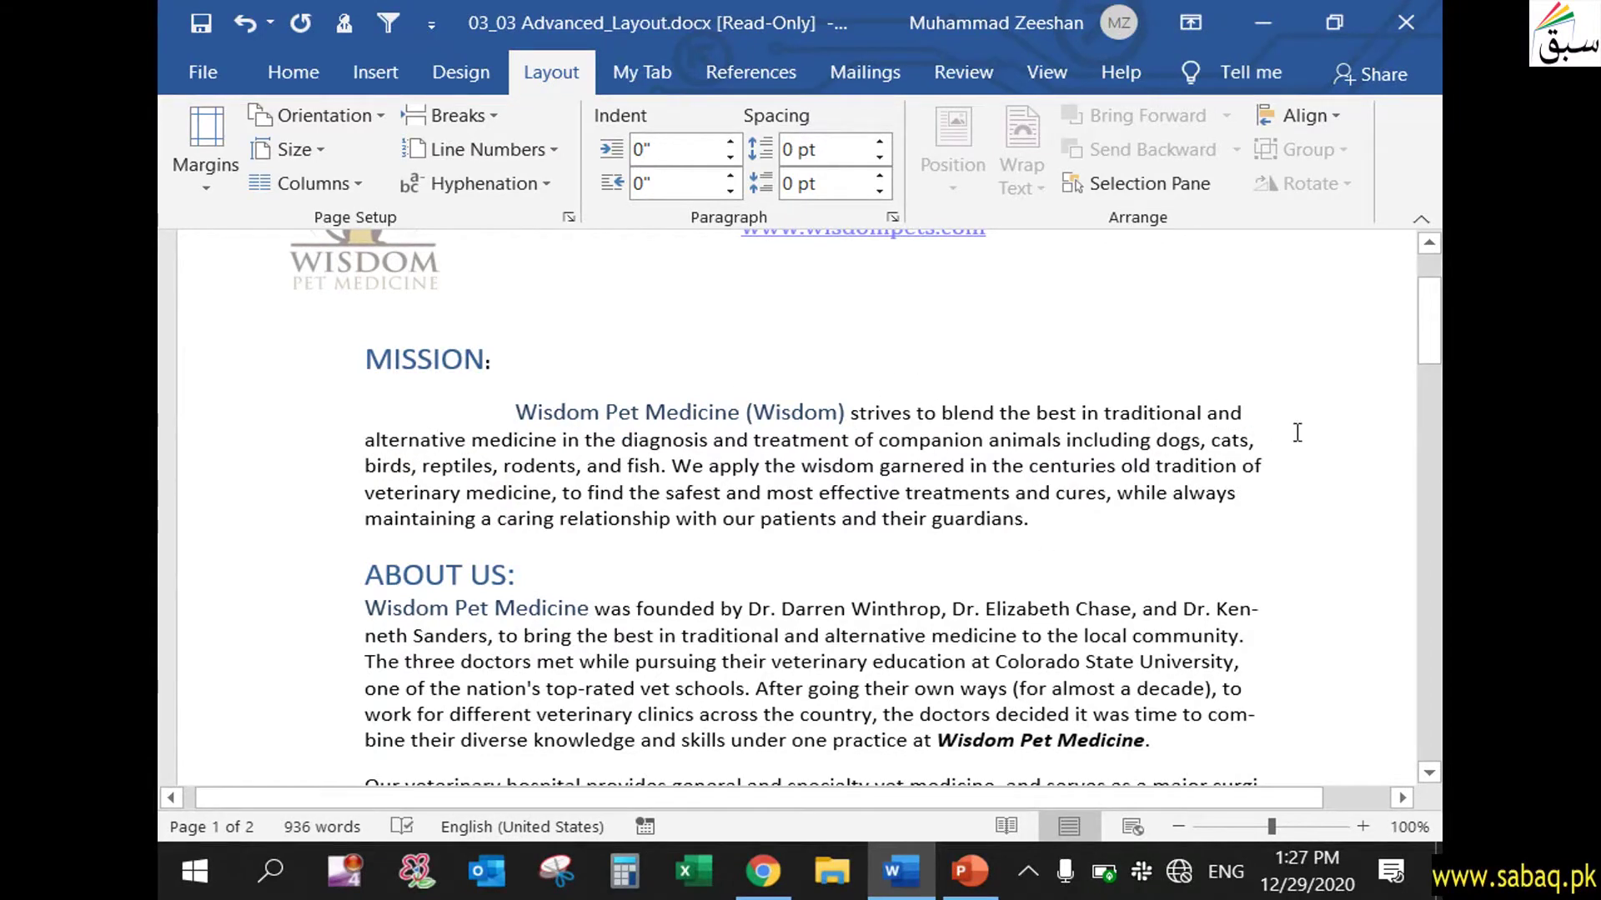
Check the hyphenated name in the first ABOUT US paragraph and set the document's hyphenation to None
scroll(1233, 722, down, 3)
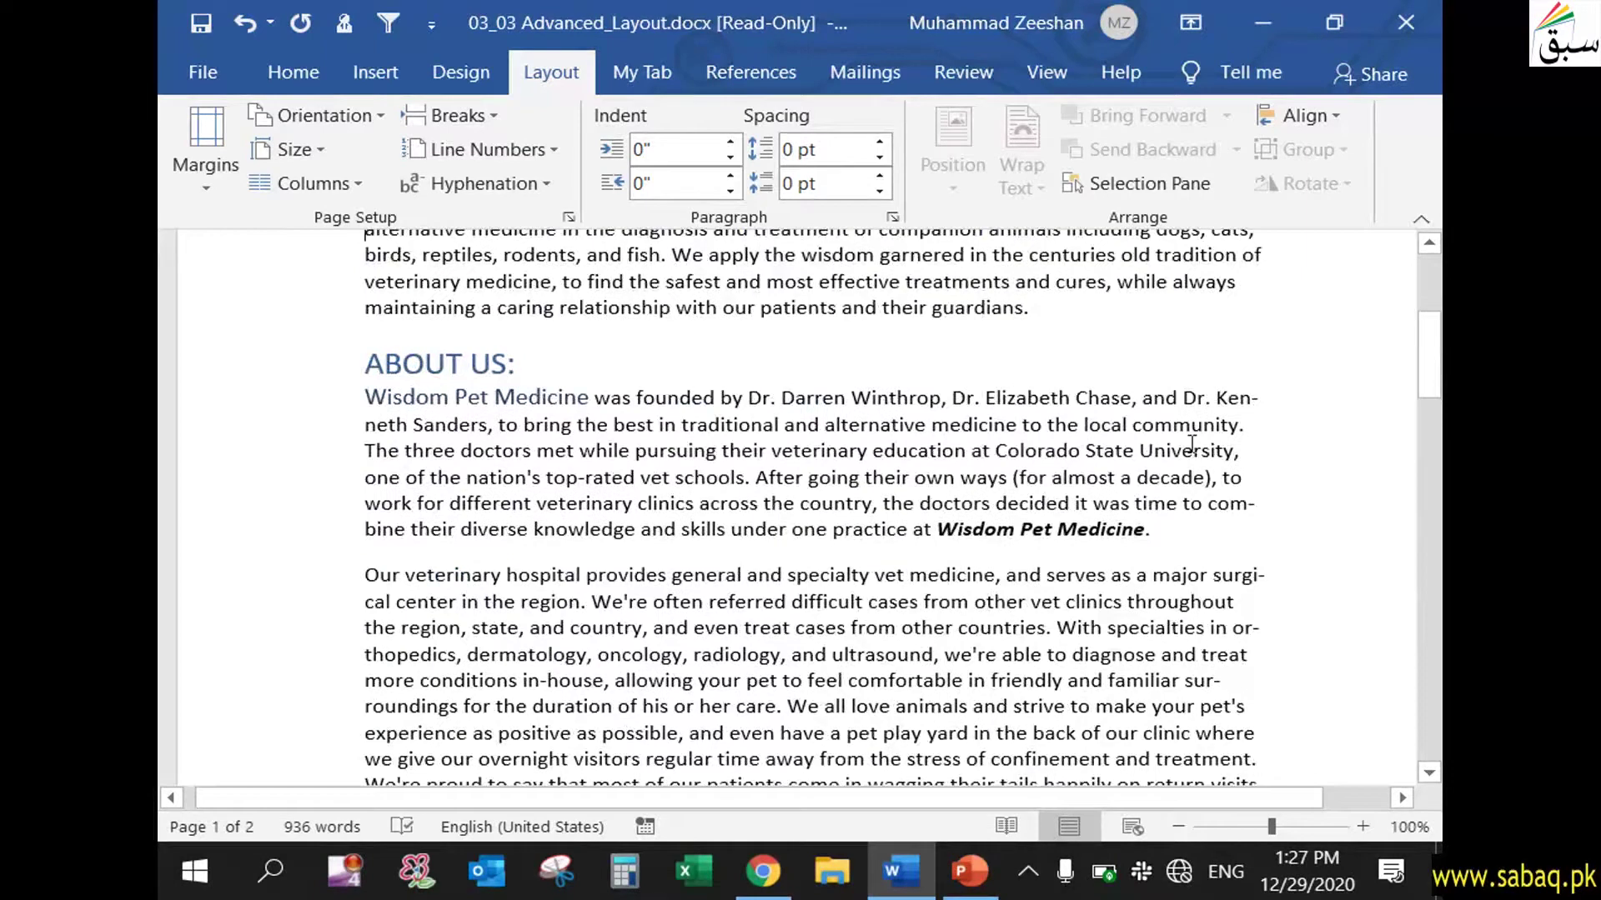
drag(1184, 398, 1243, 425)
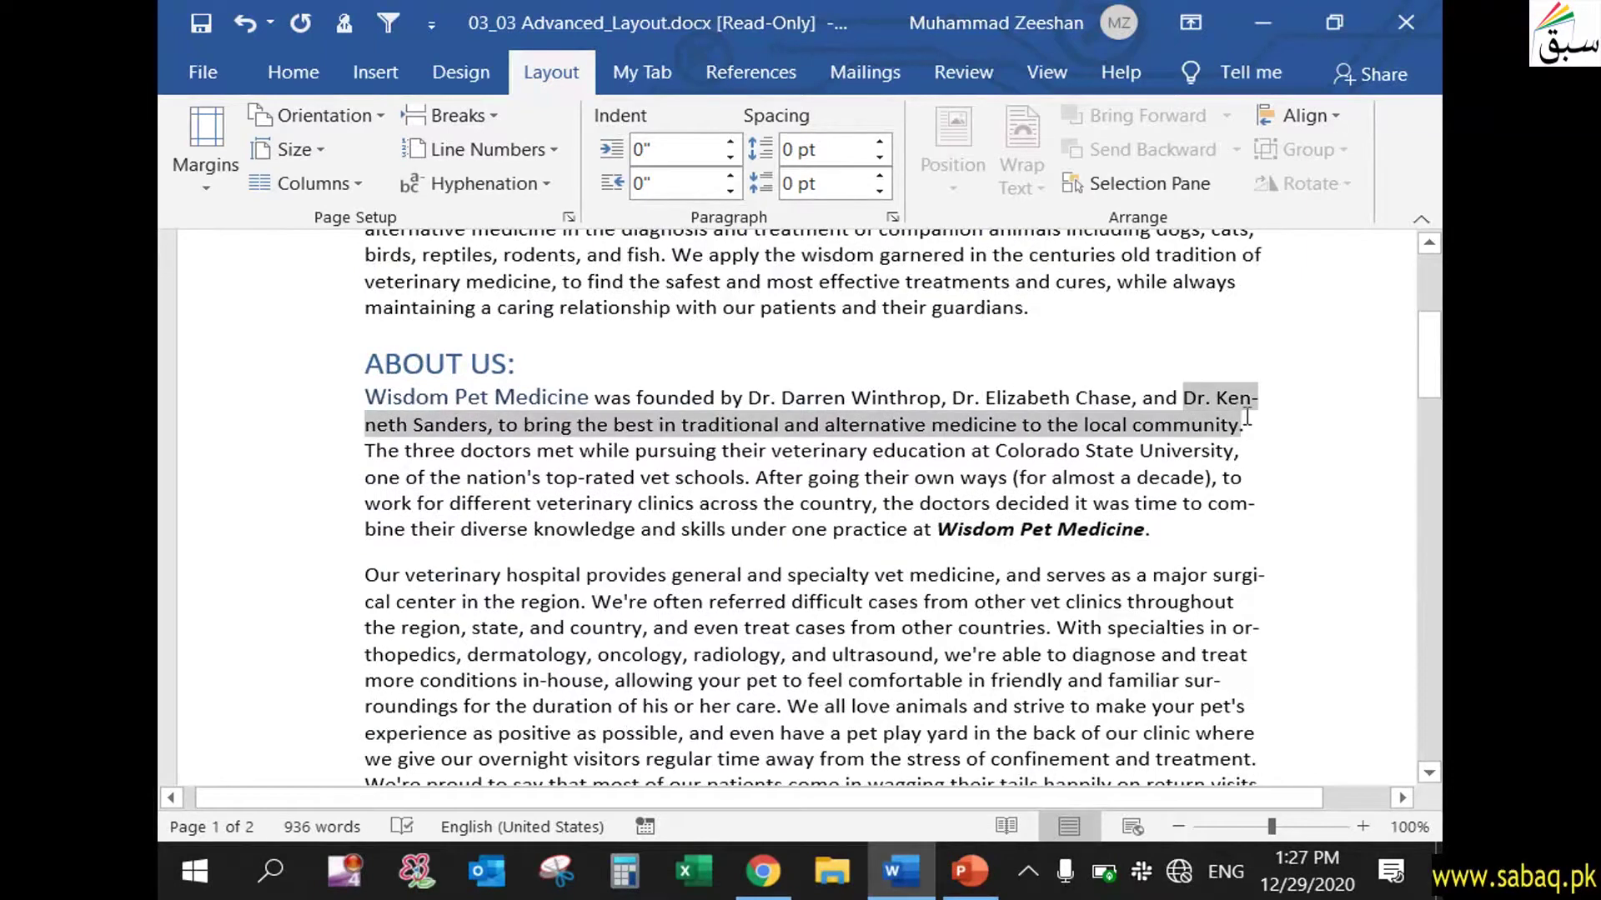
drag(1031, 450, 487, 425)
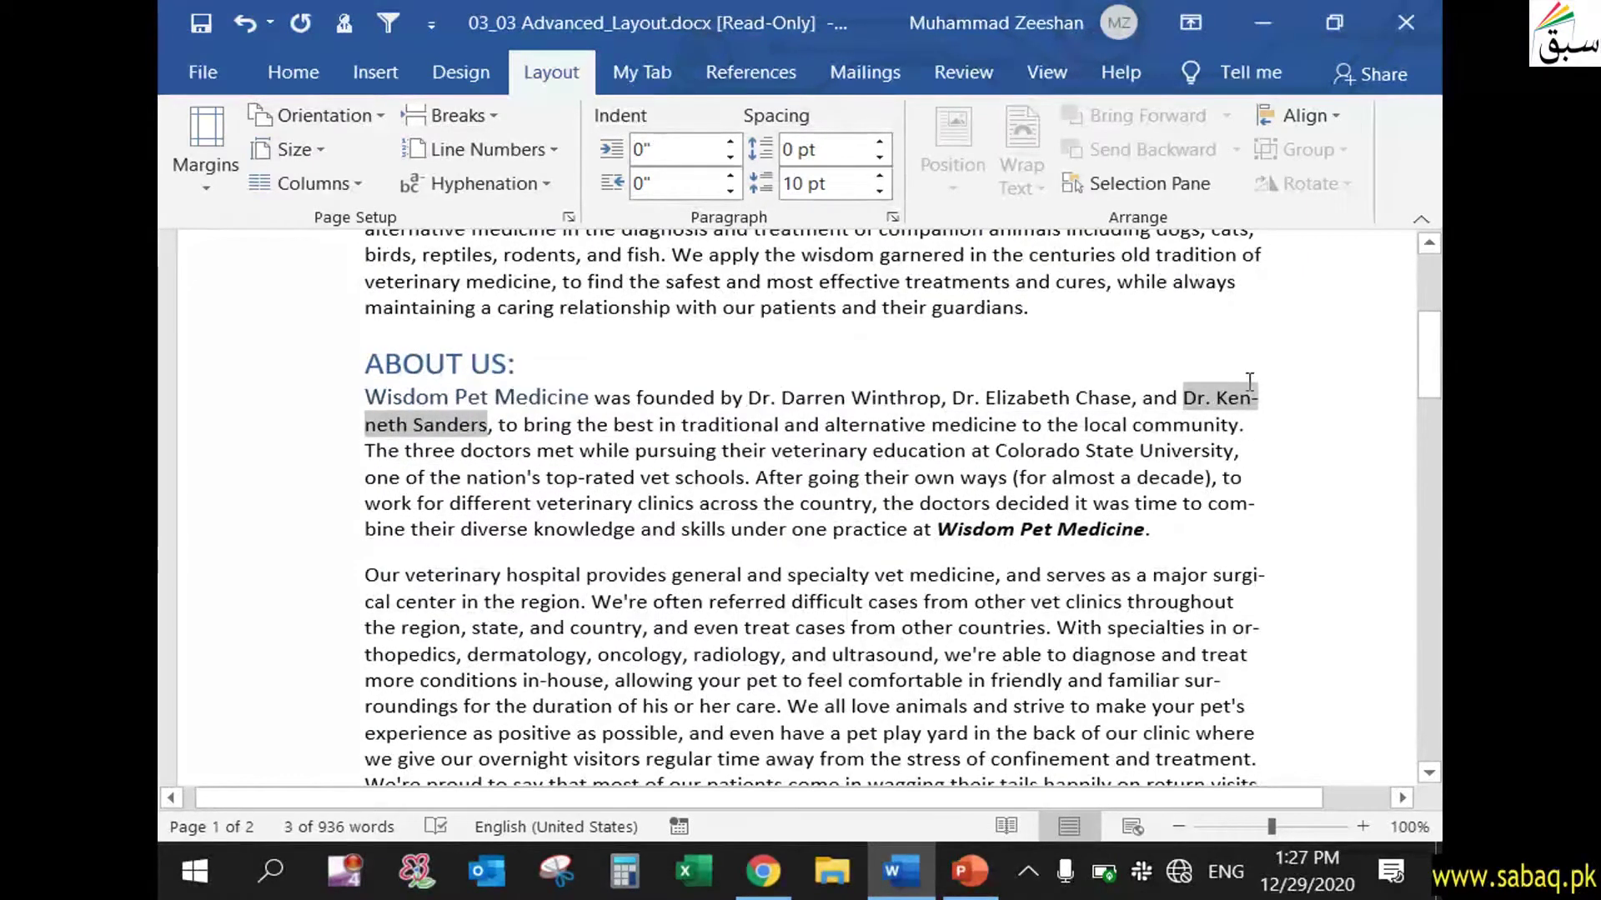
click(1251, 396)
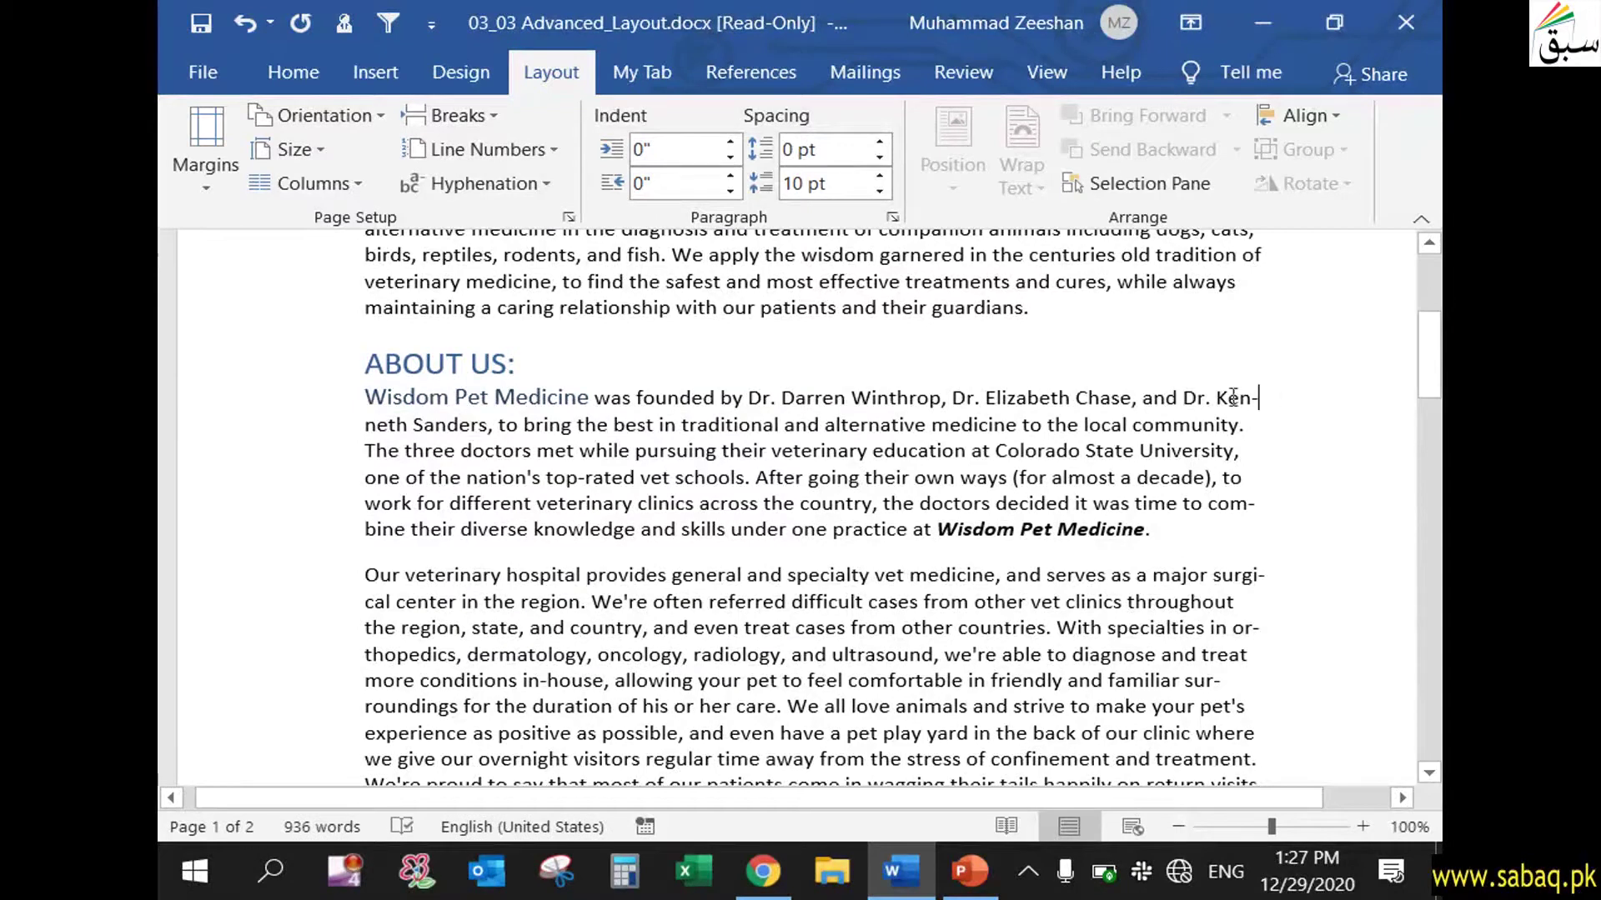
click(549, 177)
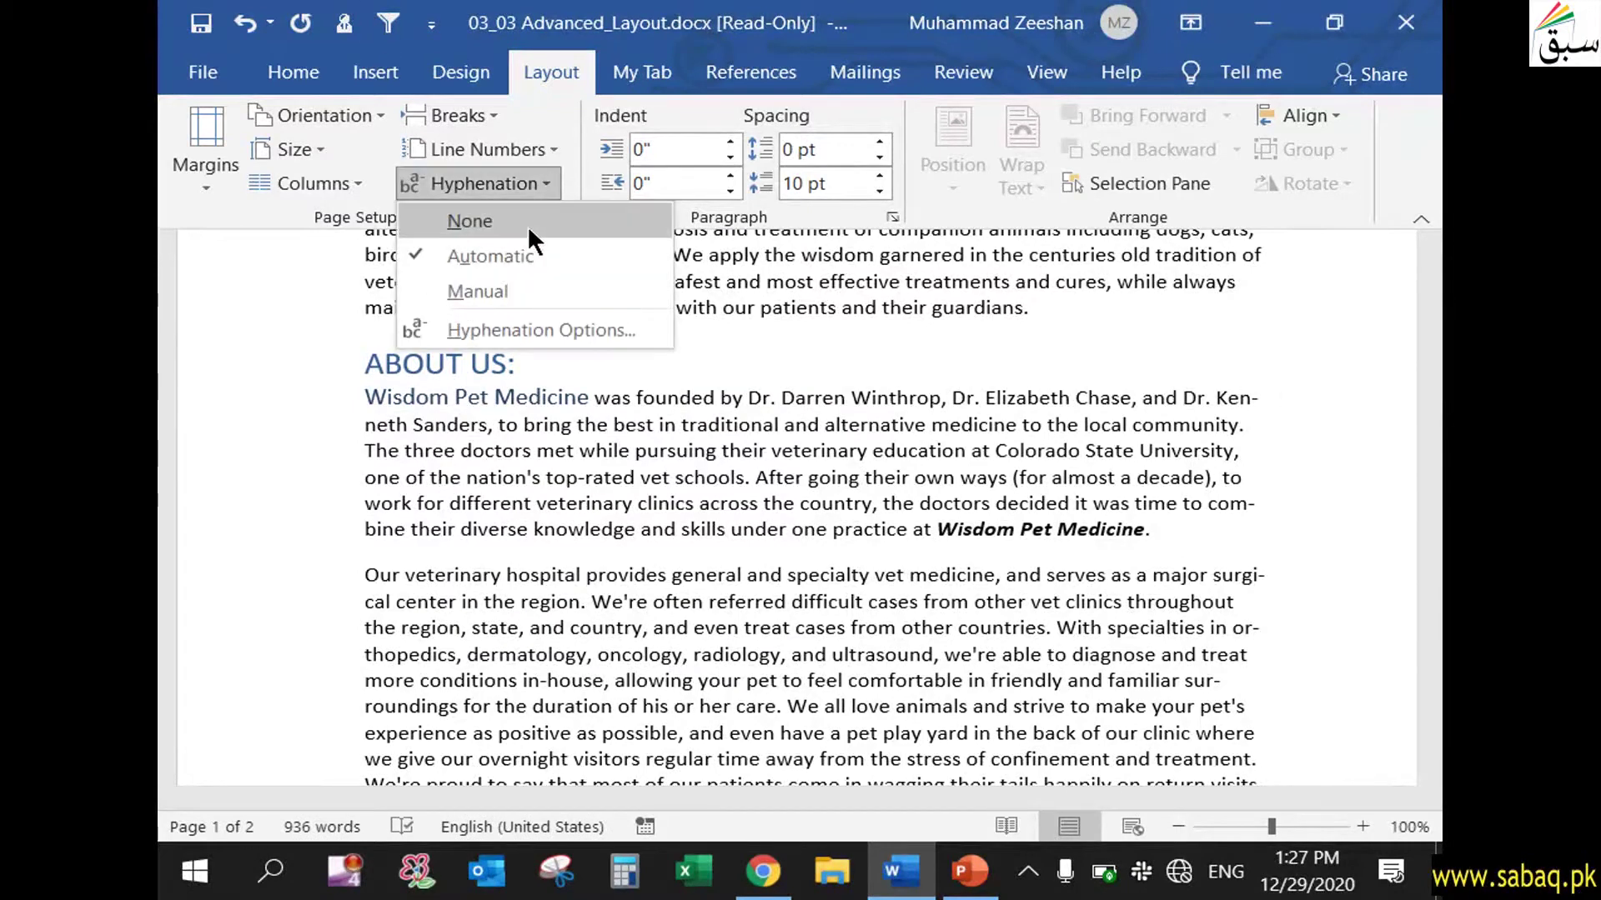
click(529, 223)
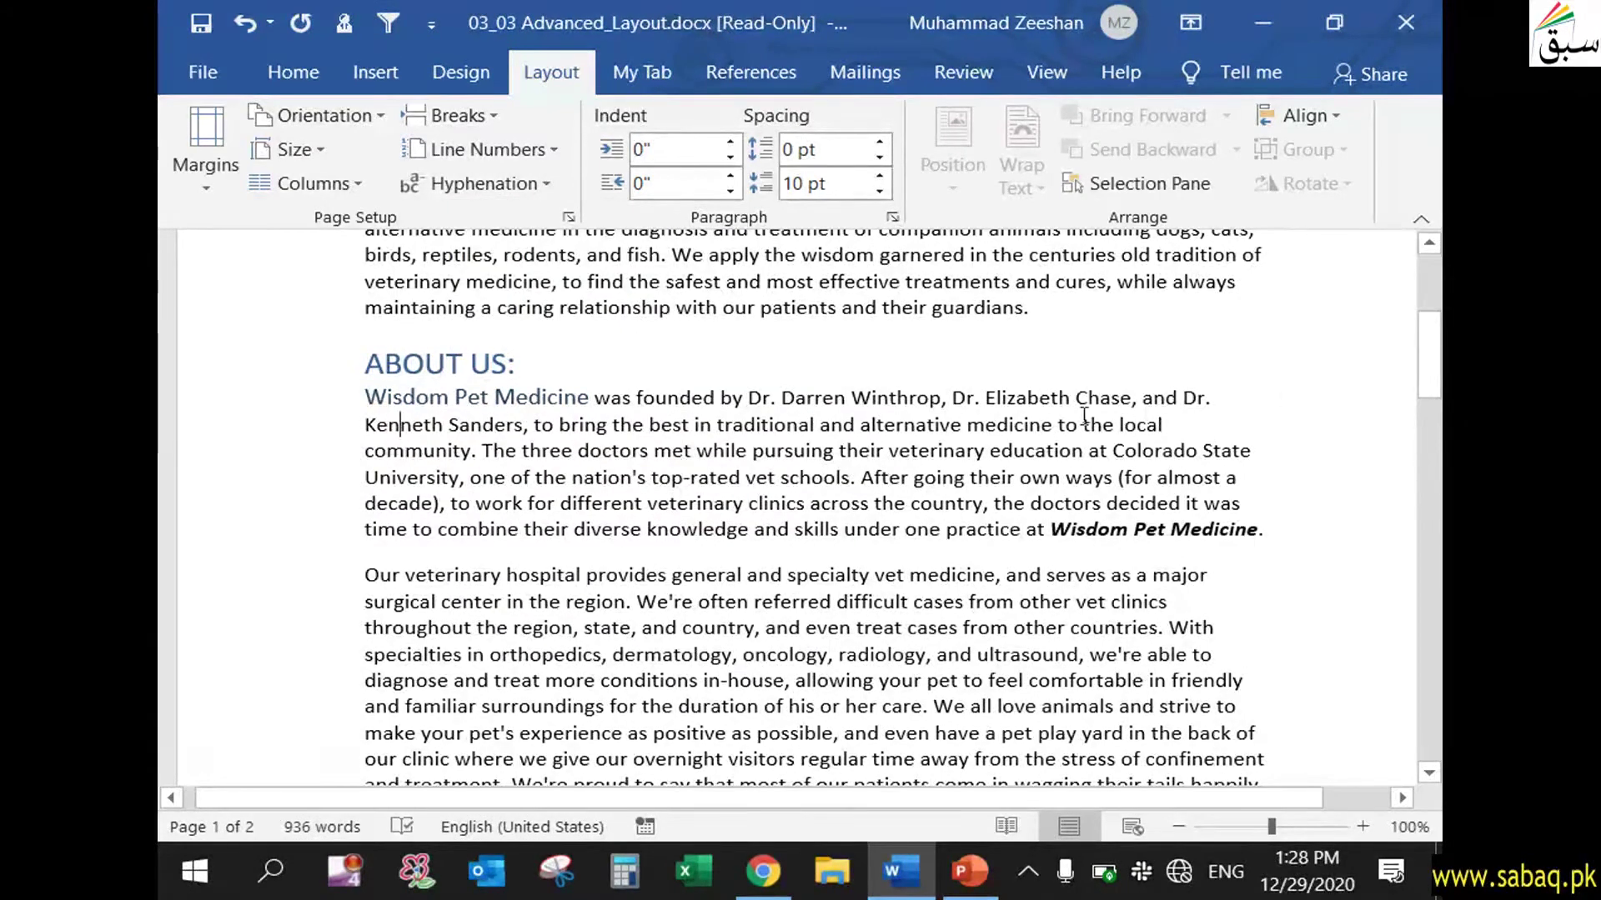
Turn on continuous line numbering for the document and look over the numbered lines
click(1213, 399)
click(550, 178)
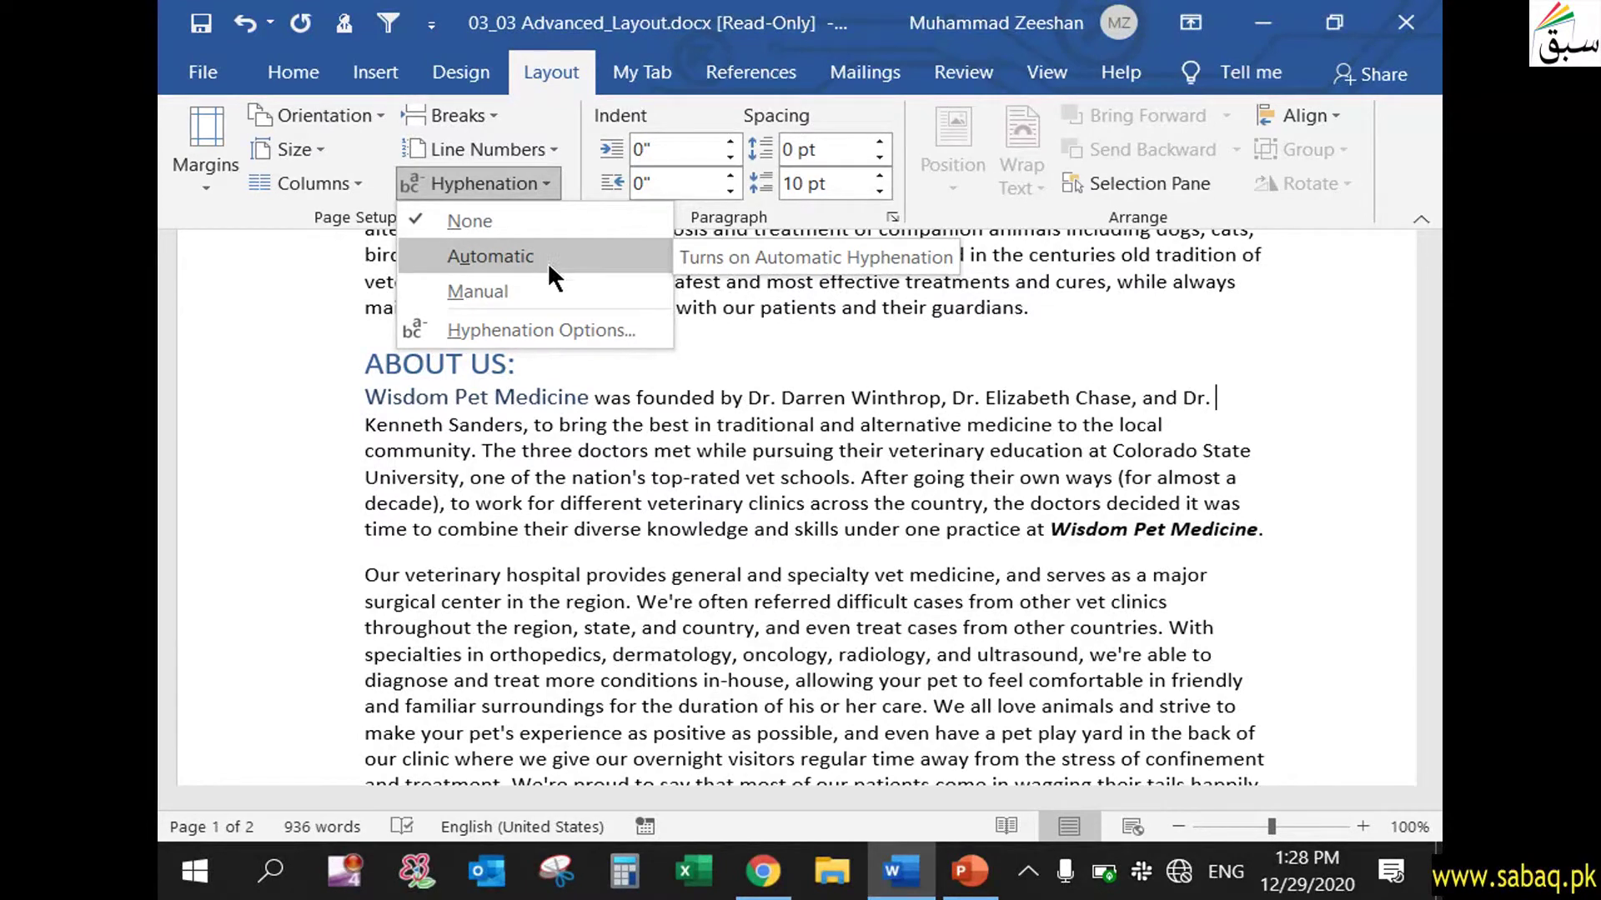
click(548, 147)
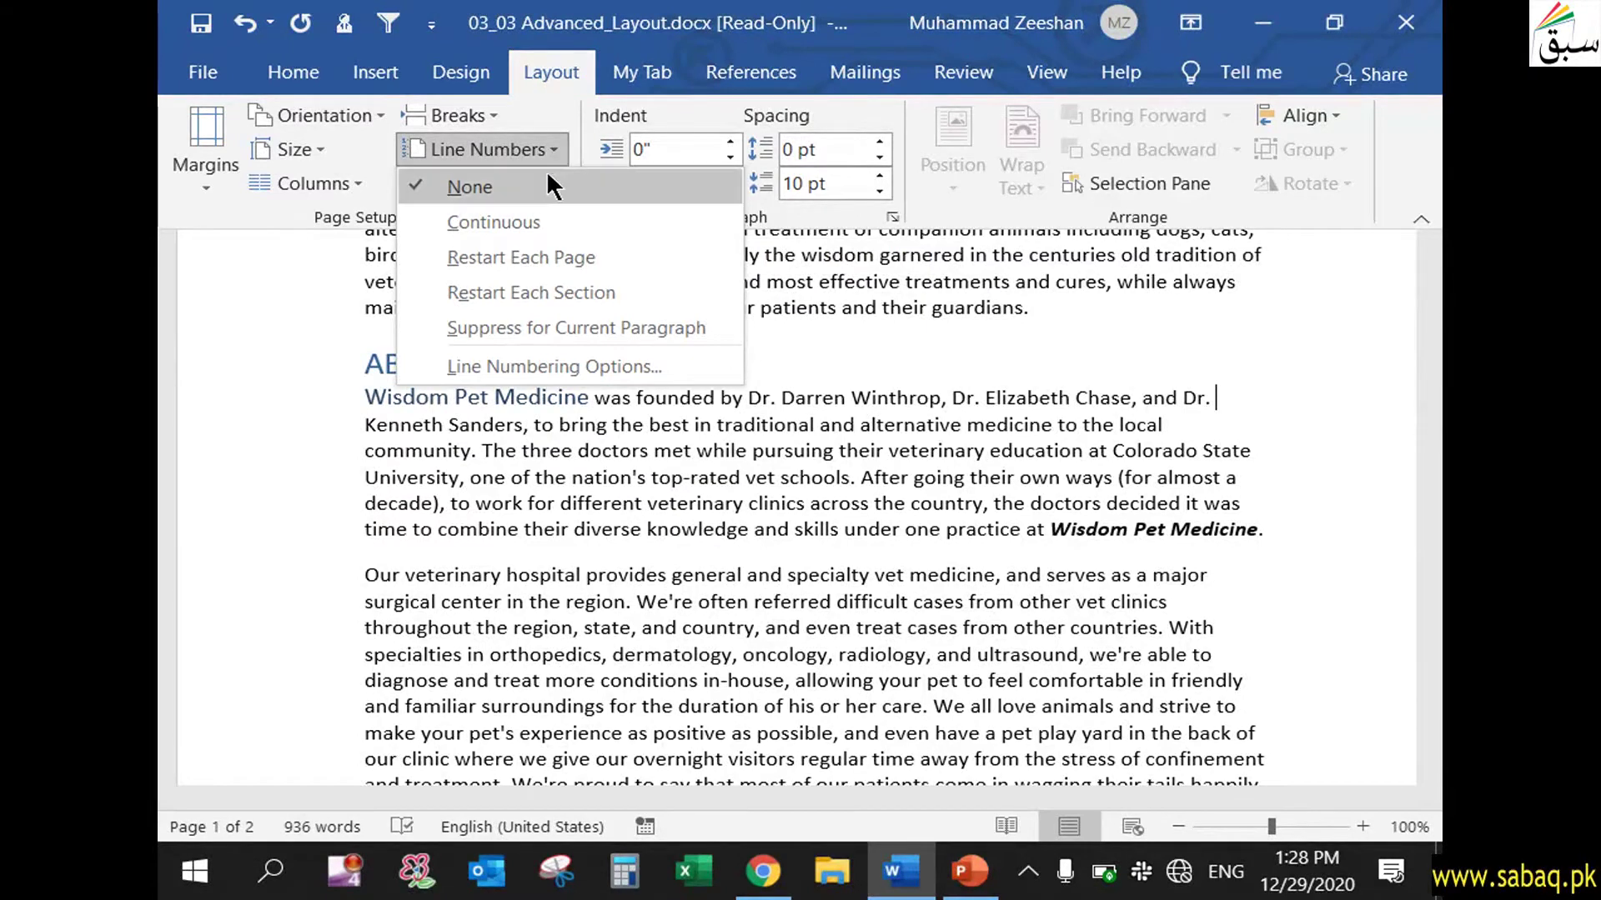
click(556, 217)
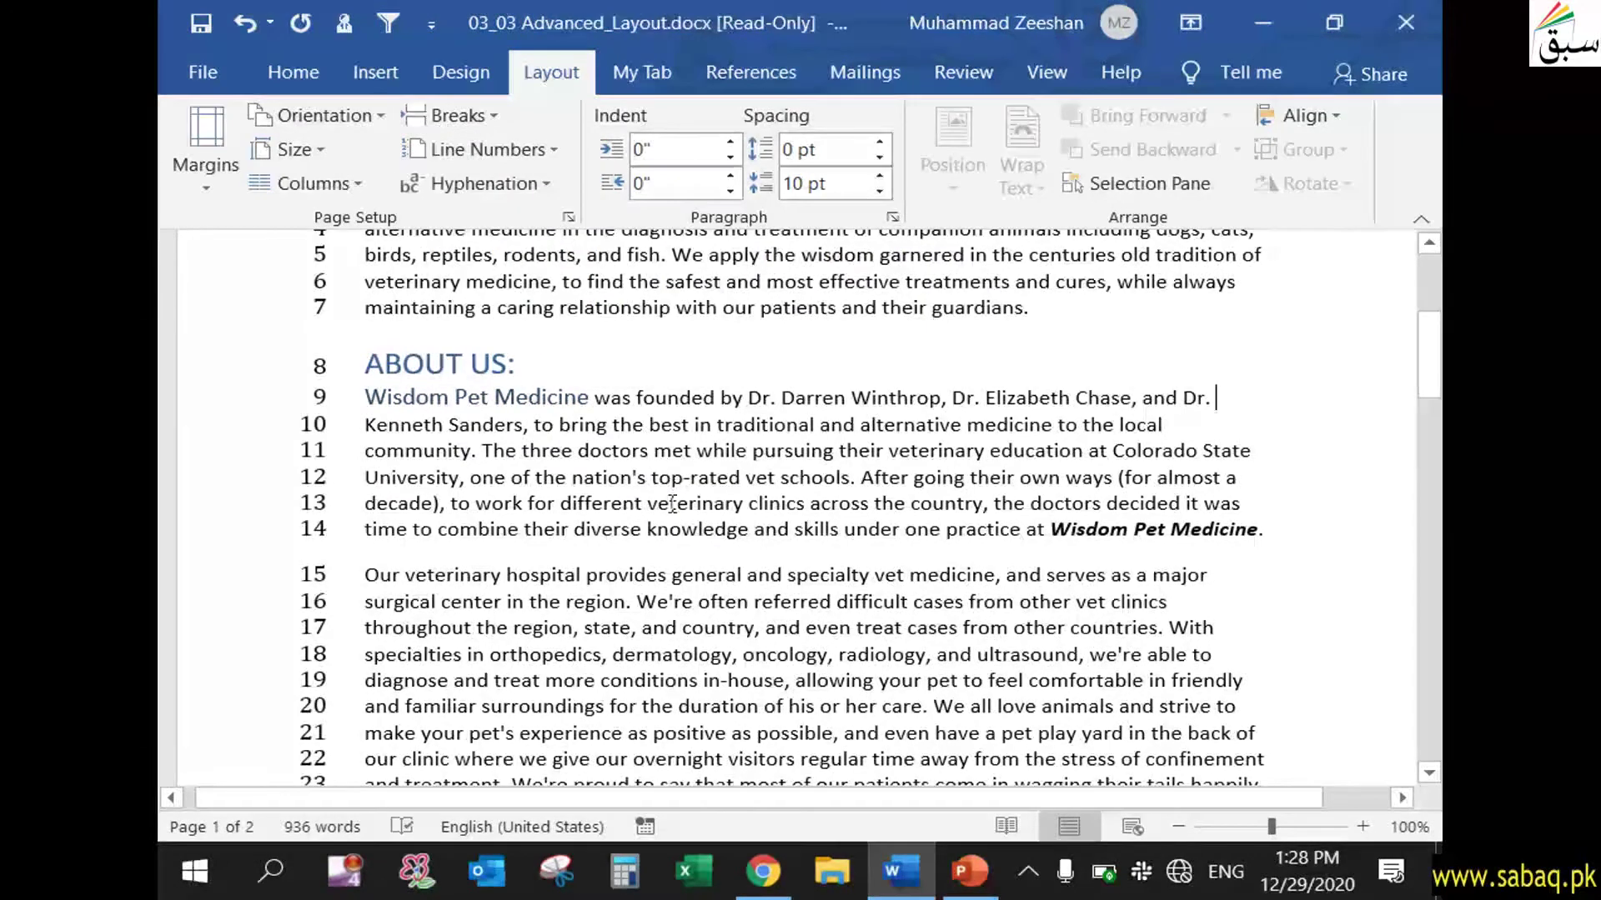
scroll(586, 527, up, 3)
scroll(586, 527, up, 2)
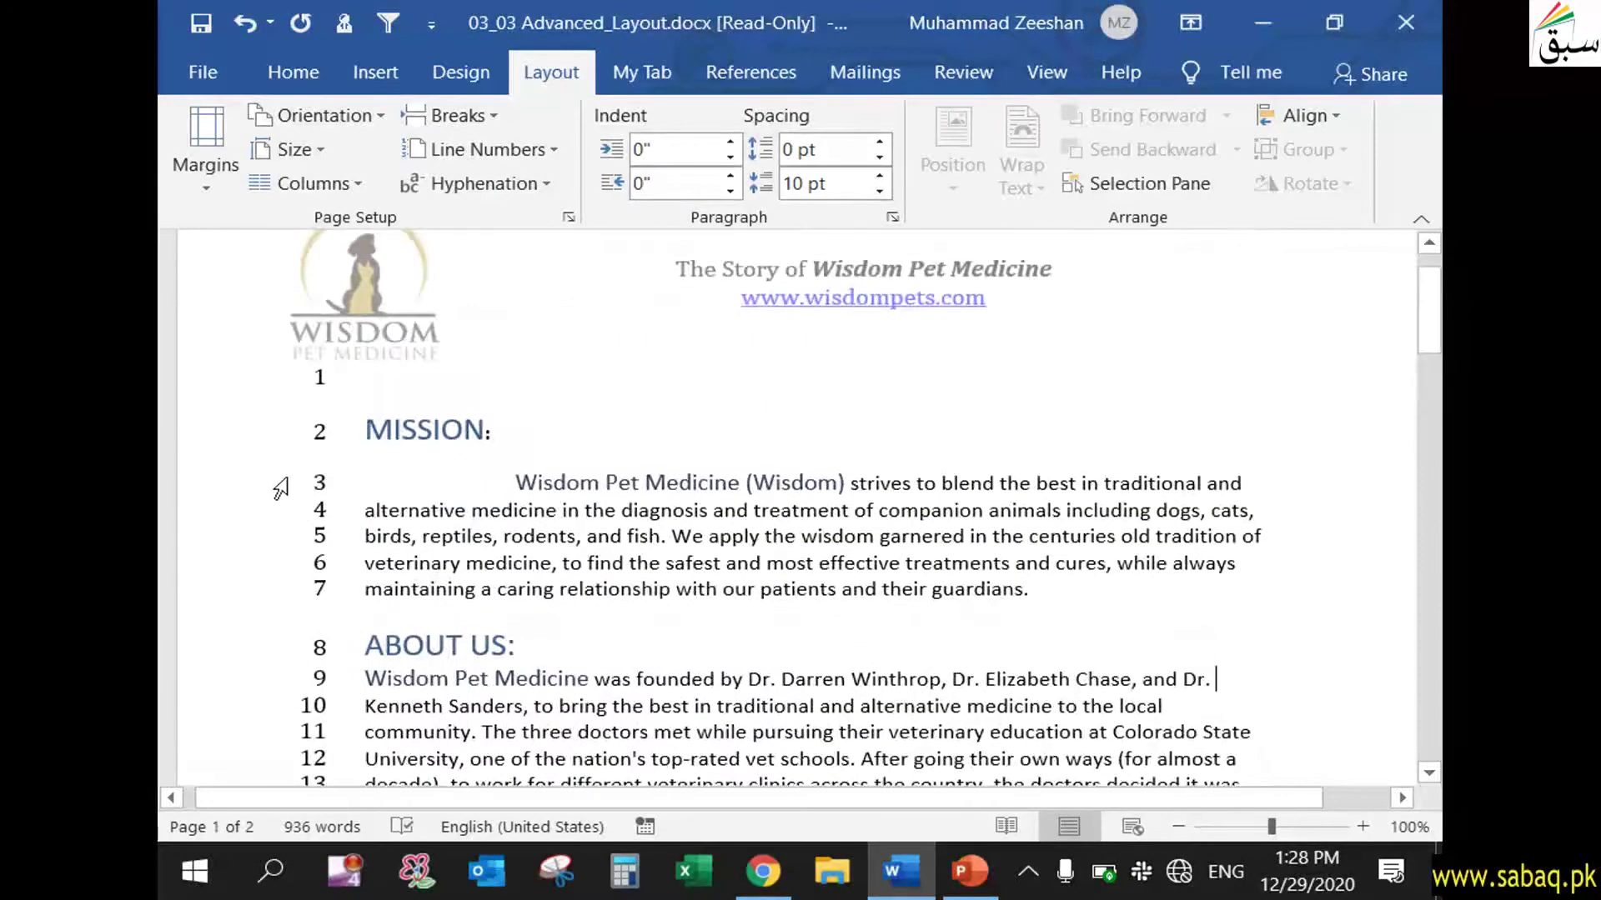
scroll(357, 475, down, 6)
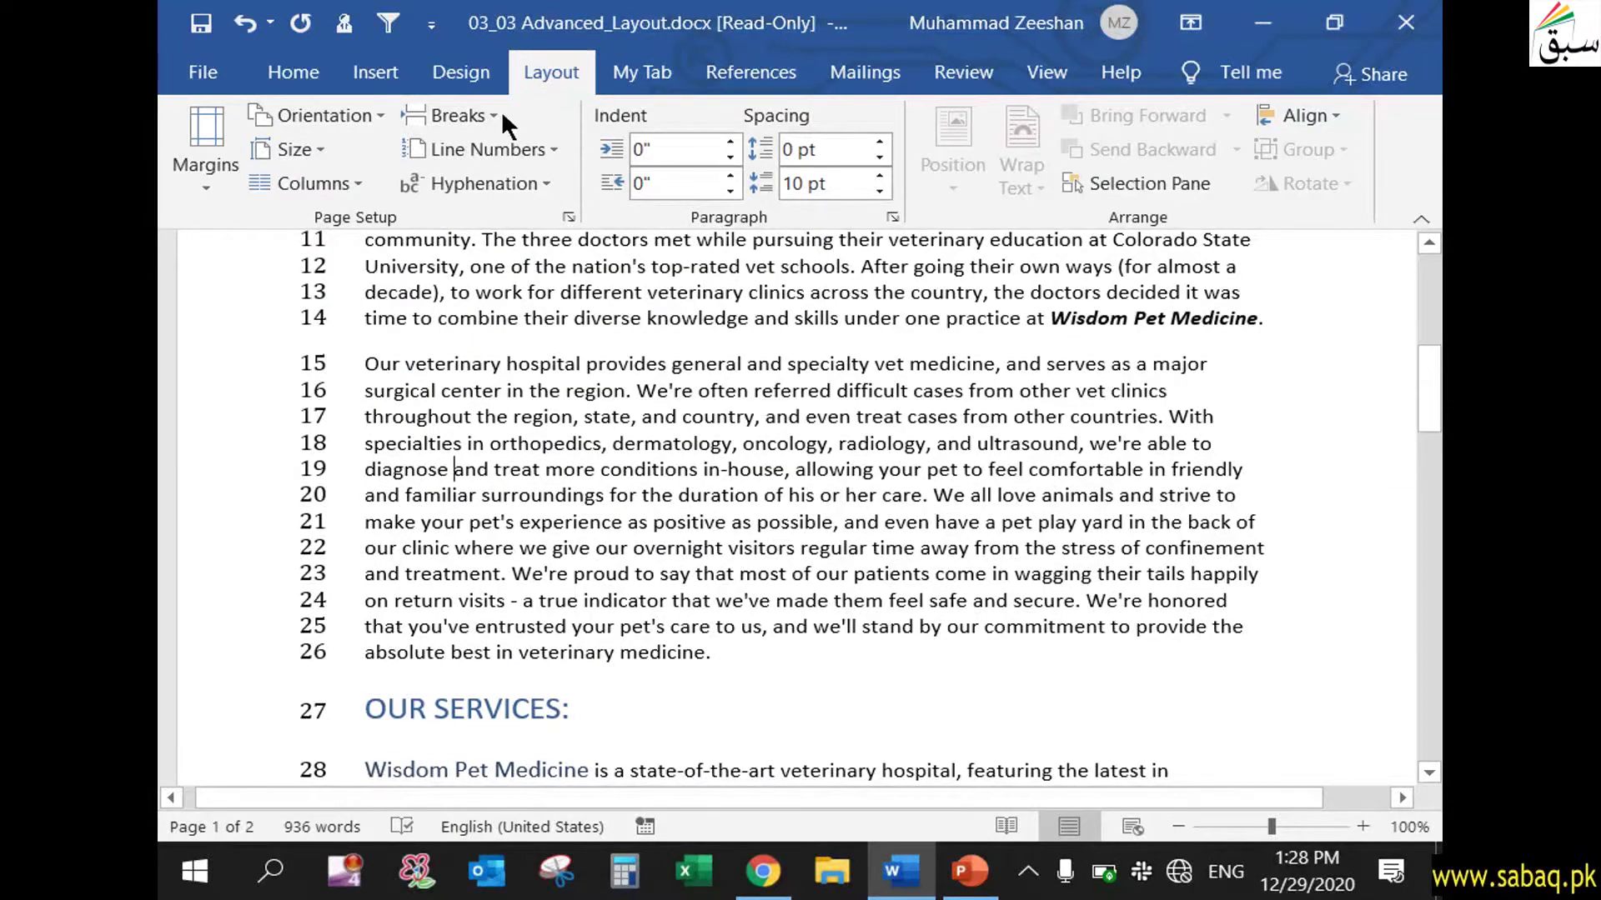
click(537, 148)
click(535, 137)
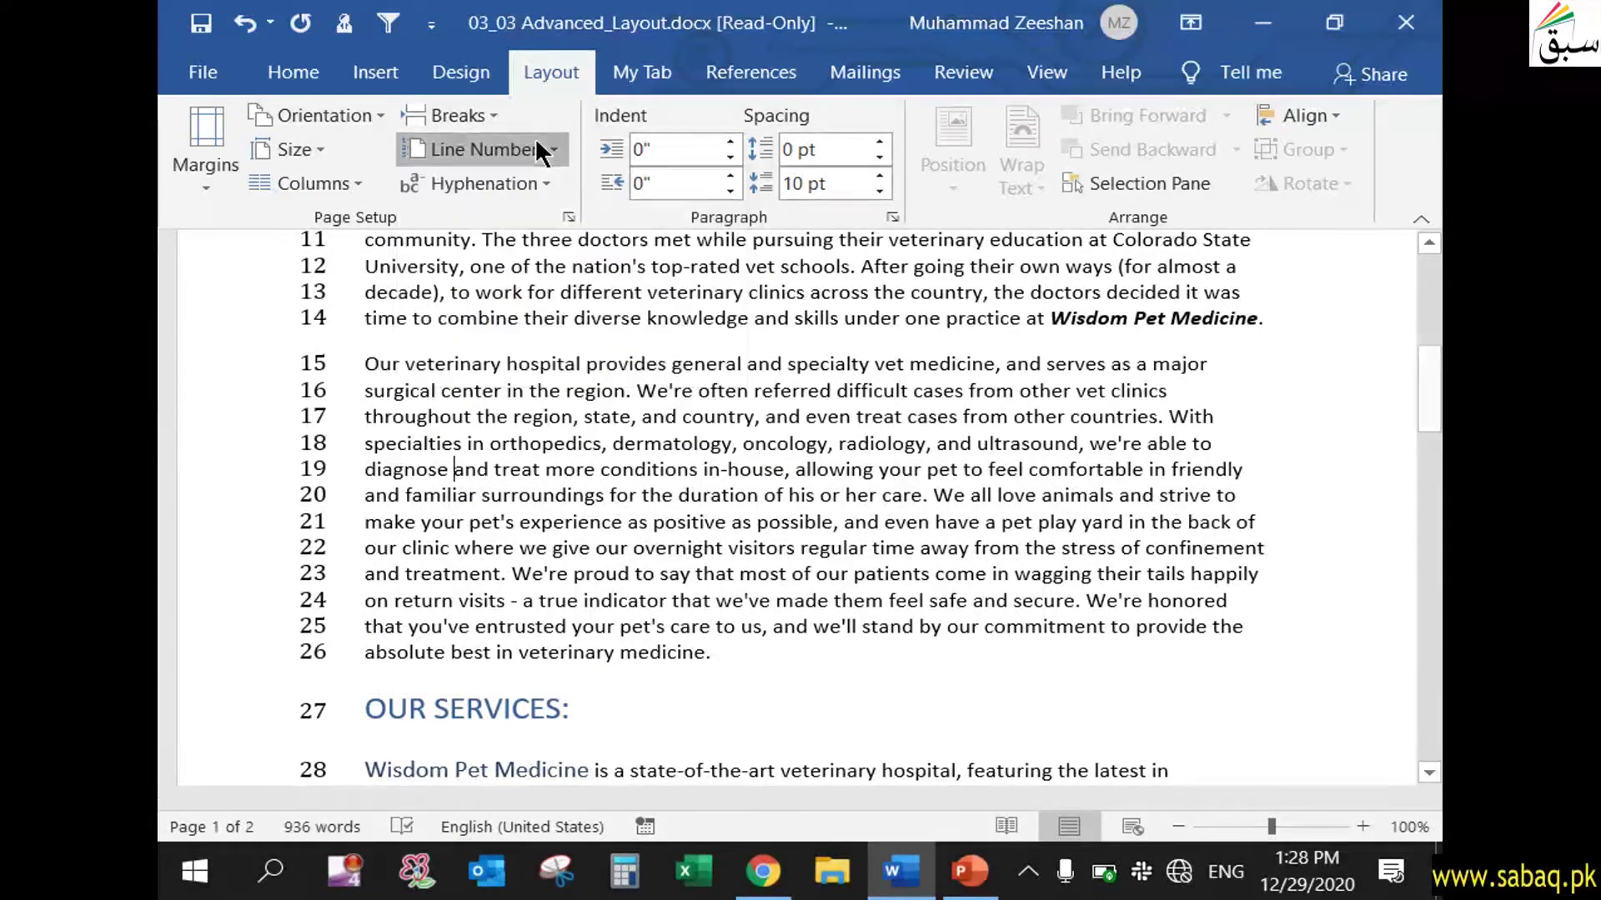
click(491, 117)
click(492, 117)
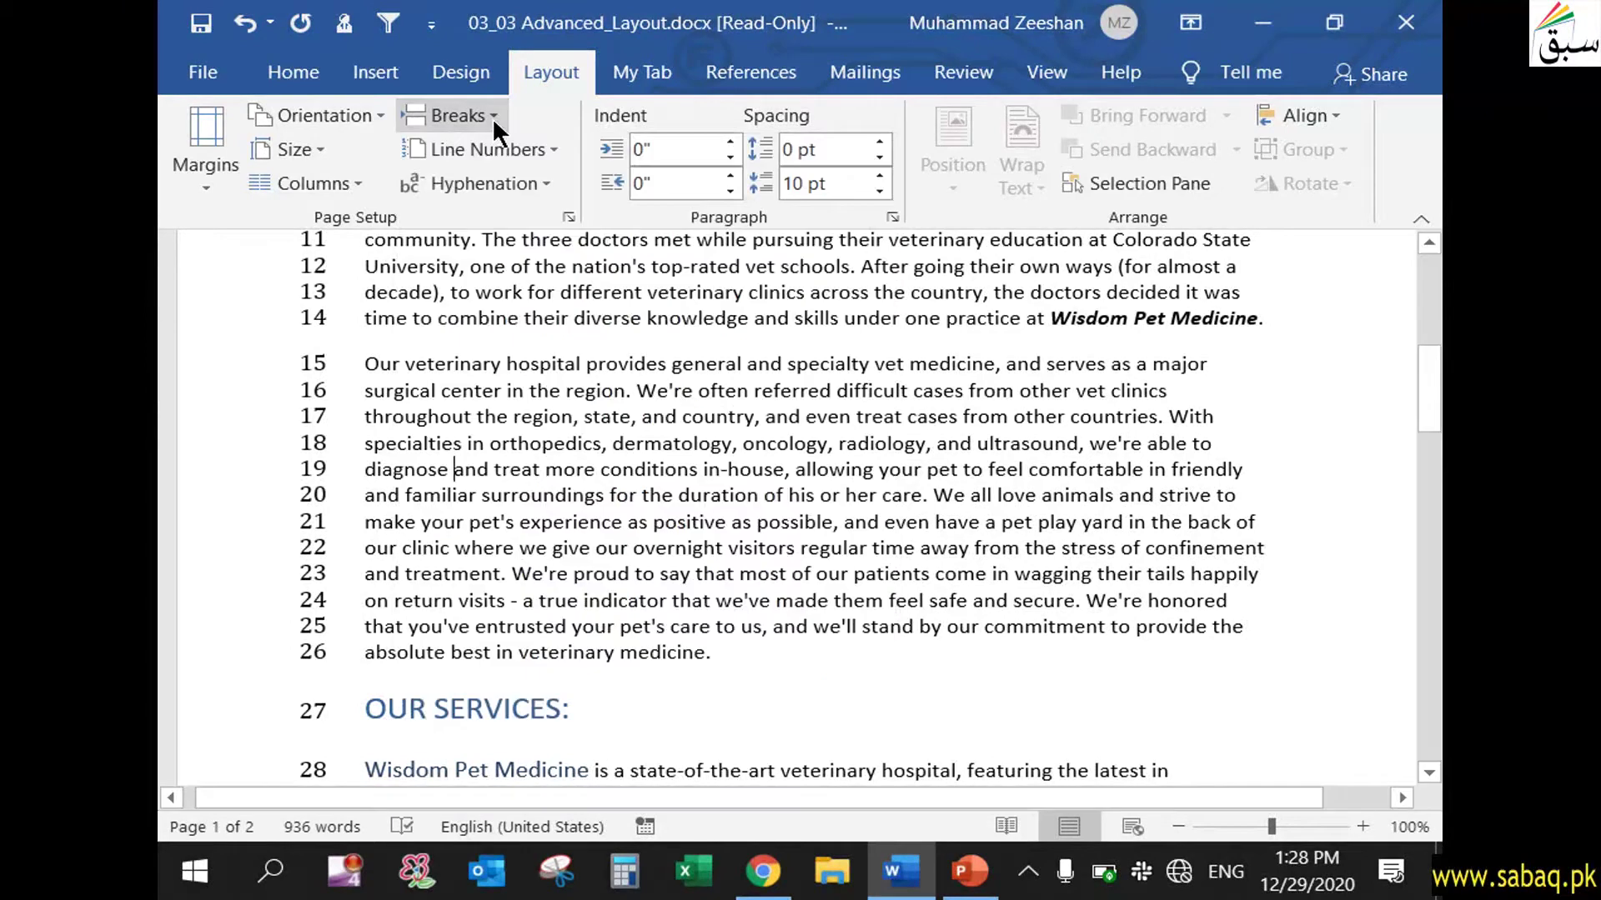
scroll(509, 138, up, 6)
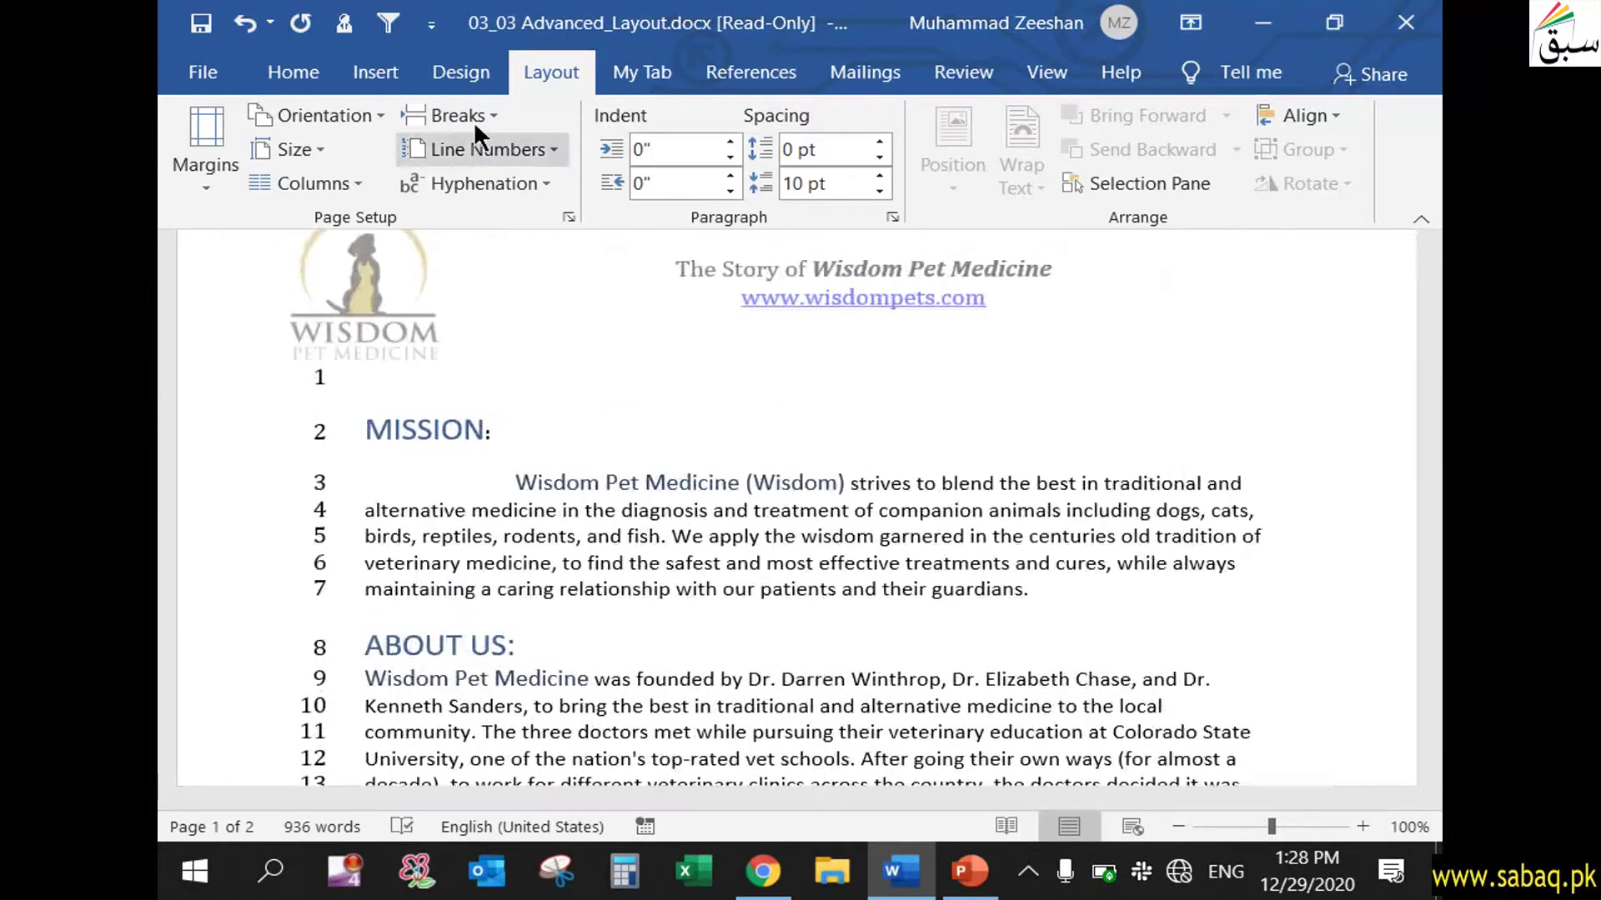
click(490, 116)
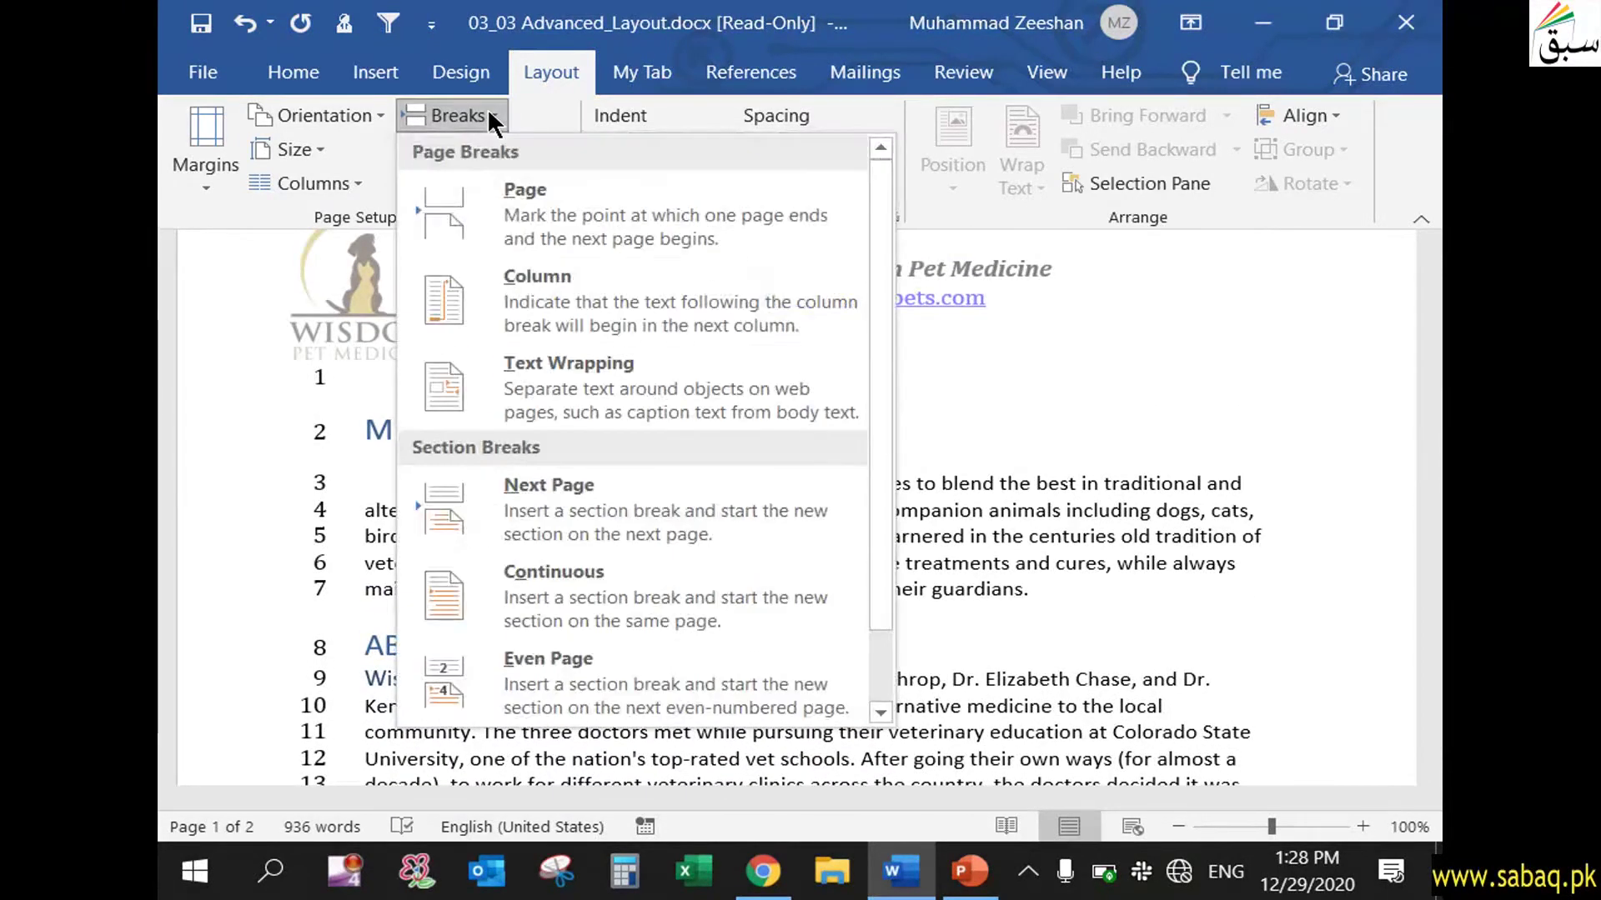
click(1018, 559)
scroll(1019, 557, up, 1)
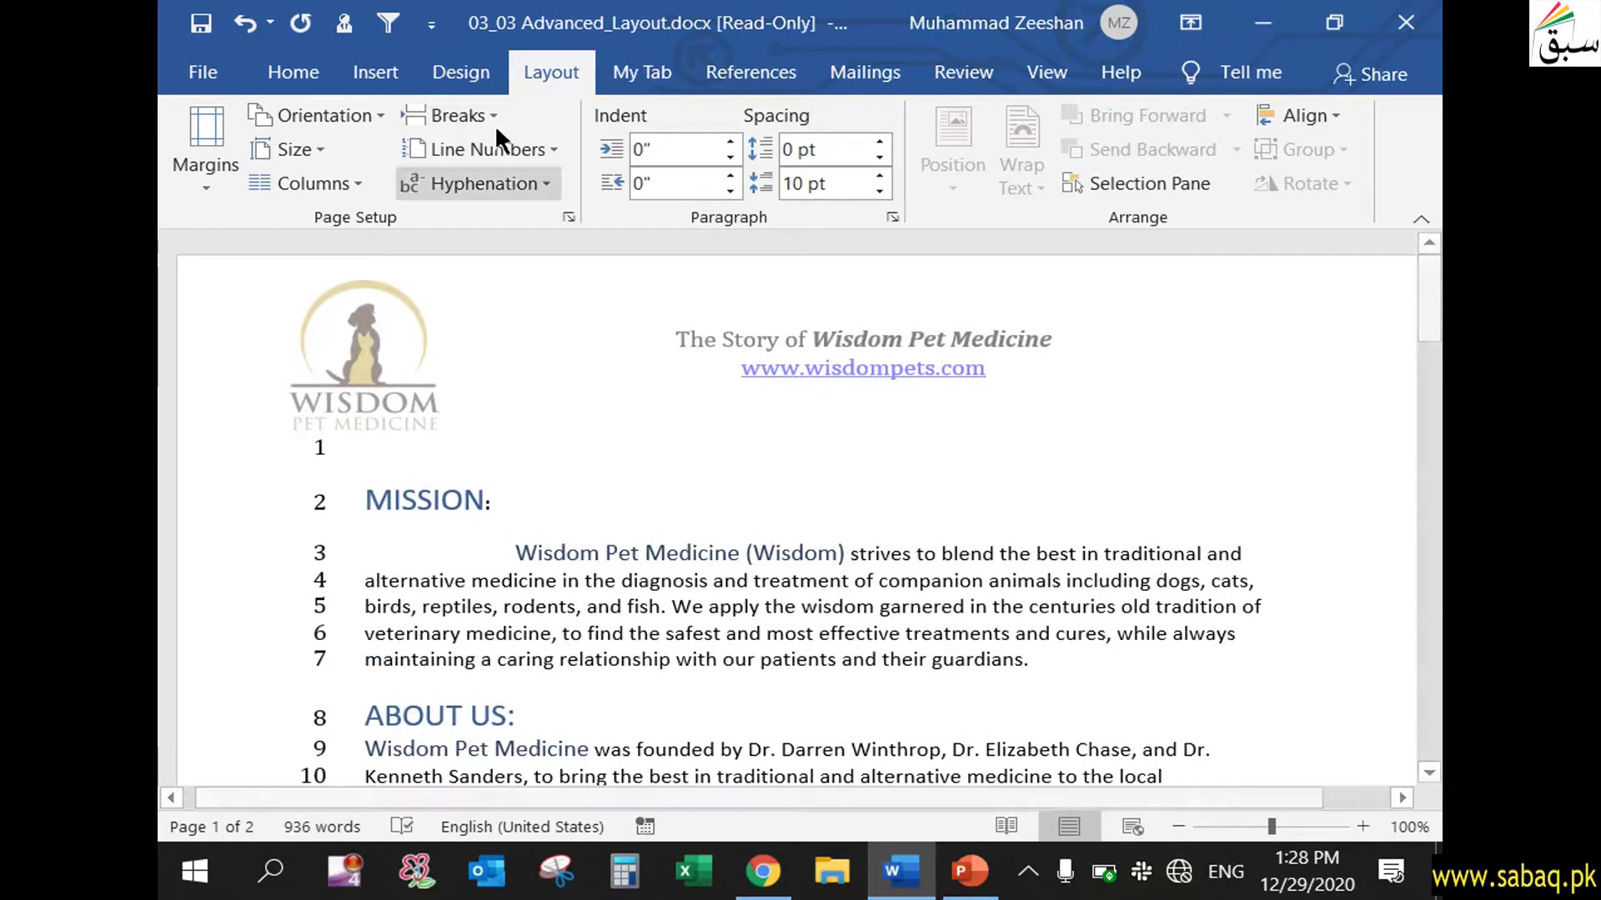